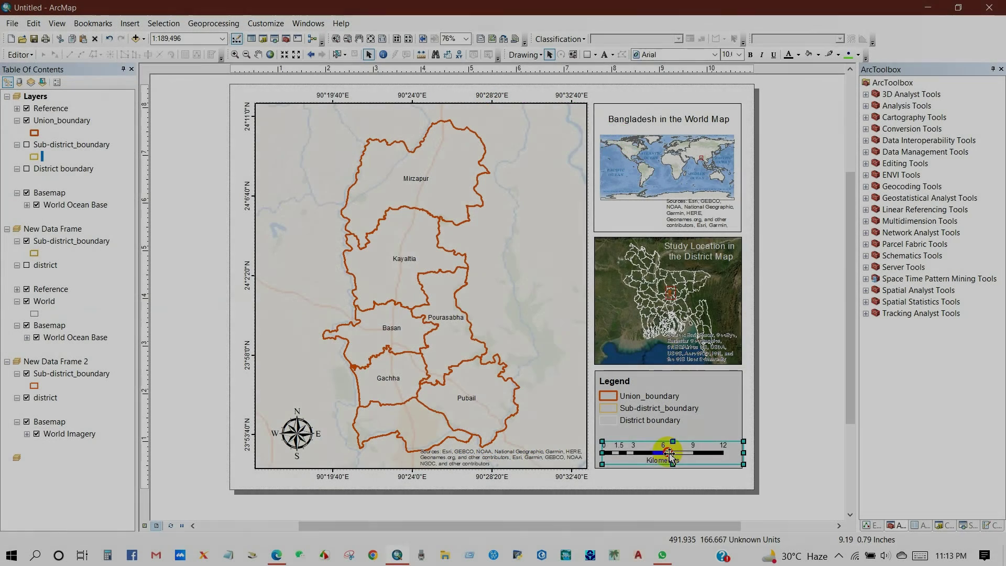
Move the scale bar slightly upward within the legend box of the layout and deselect it.
{"action": "left_click_drag", "start_coordinate": [669, 453], "coordinate": [669, 449]}
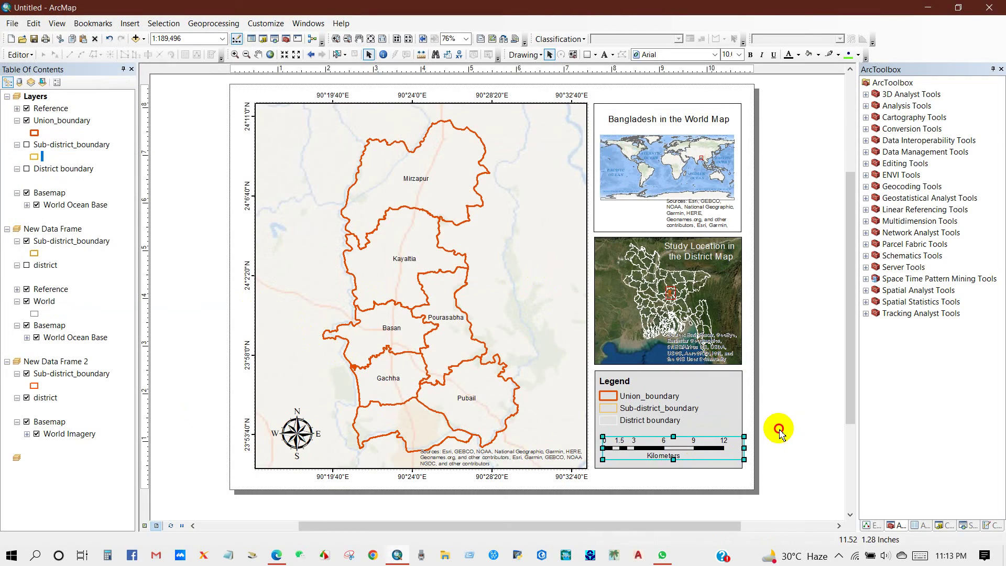
{"action": "left_click", "coordinate": [763, 445]}
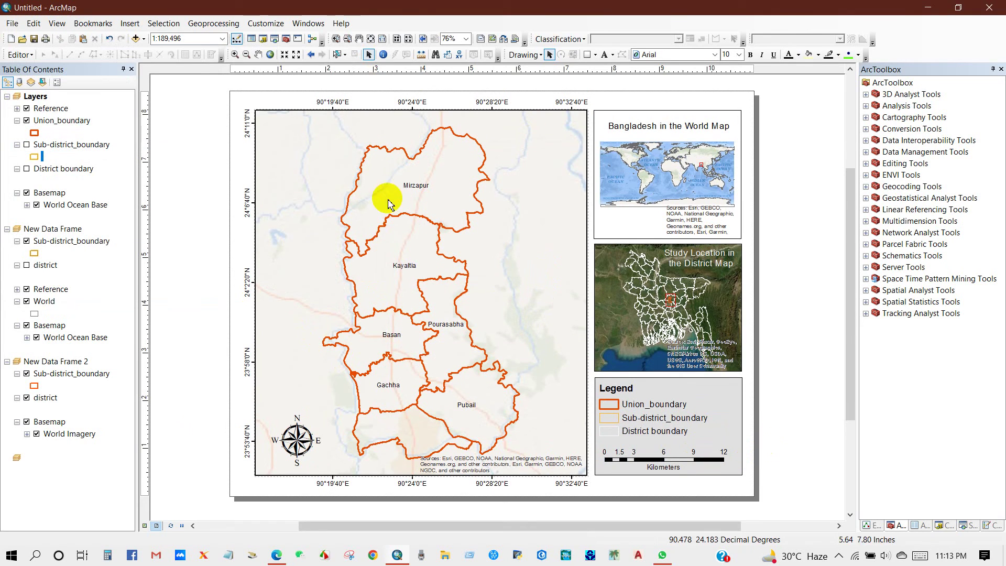
{"action": "left_click", "coordinate": [610, 255]}
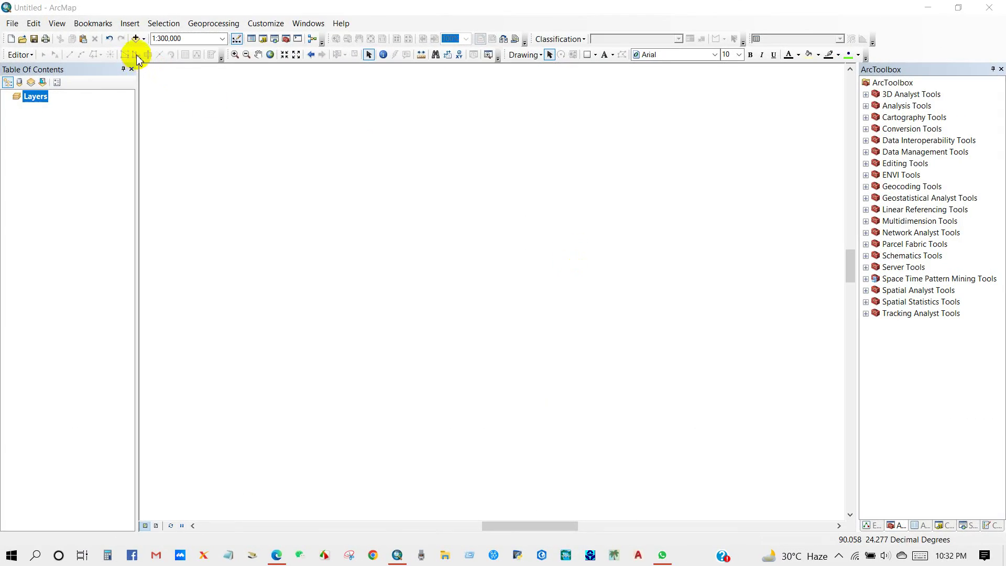
Add the upazila shapefile from the upazila folder inside 01 Bangladesh Administrative boundary to the map.
{"action": "left_click", "coordinate": [136, 38]}
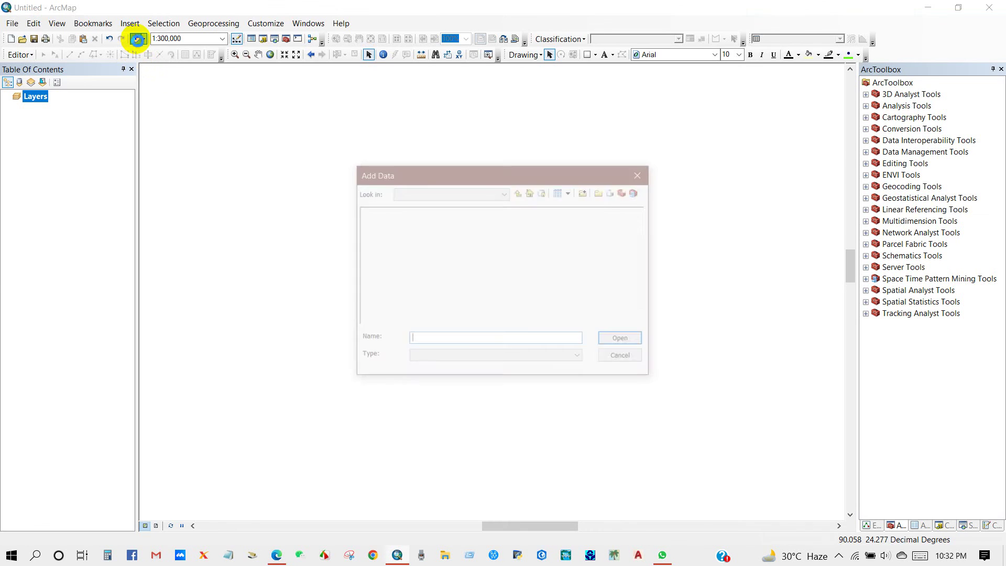
{"action": "left_click", "coordinate": [441, 215]}
{"action": "left_click", "coordinate": [440, 215]}
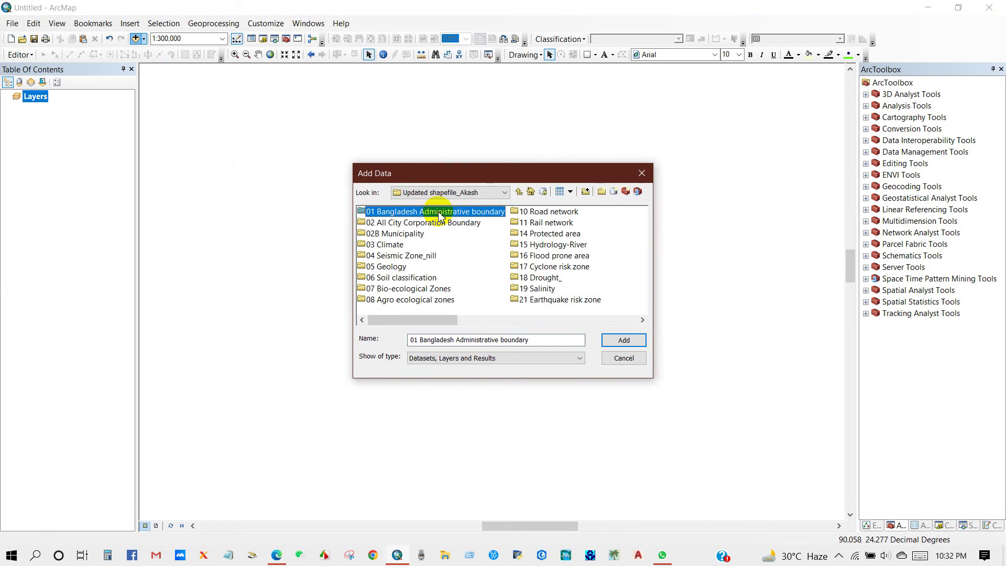
{"action": "double_click", "coordinate": [439, 215]}
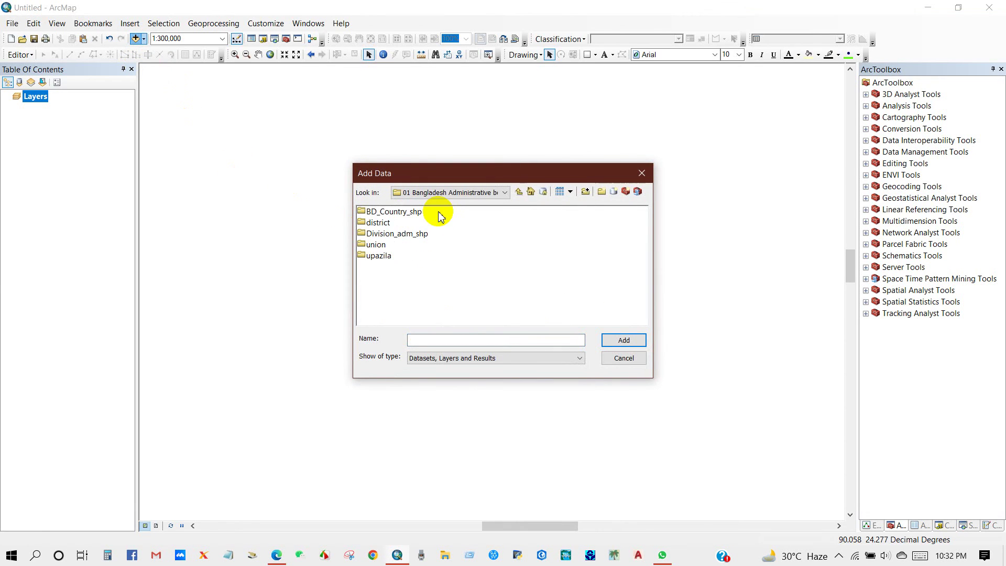
{"action": "double_click", "coordinate": [375, 256]}
{"action": "double_click", "coordinate": [376, 216]}
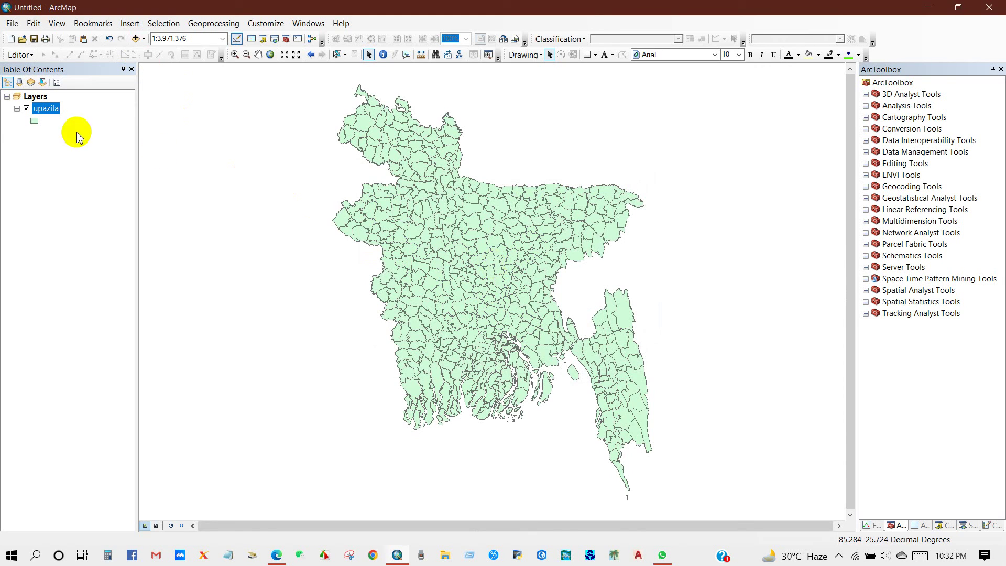
Open the upazila layer's attribute table and look through the district and thana names for the Gazipur records.
{"action": "right_click", "coordinate": [47, 115]}
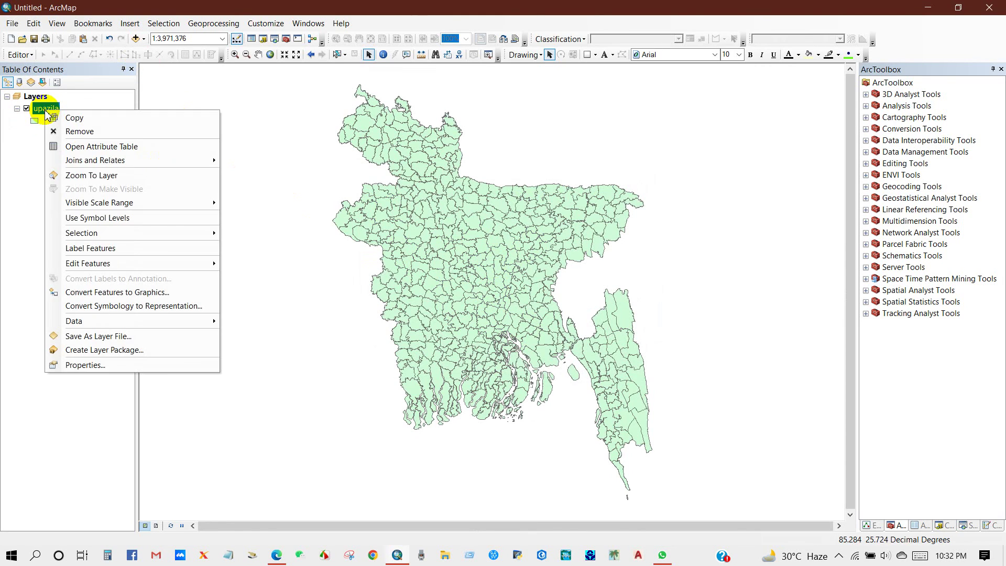
{"action": "left_click", "coordinate": [82, 146]}
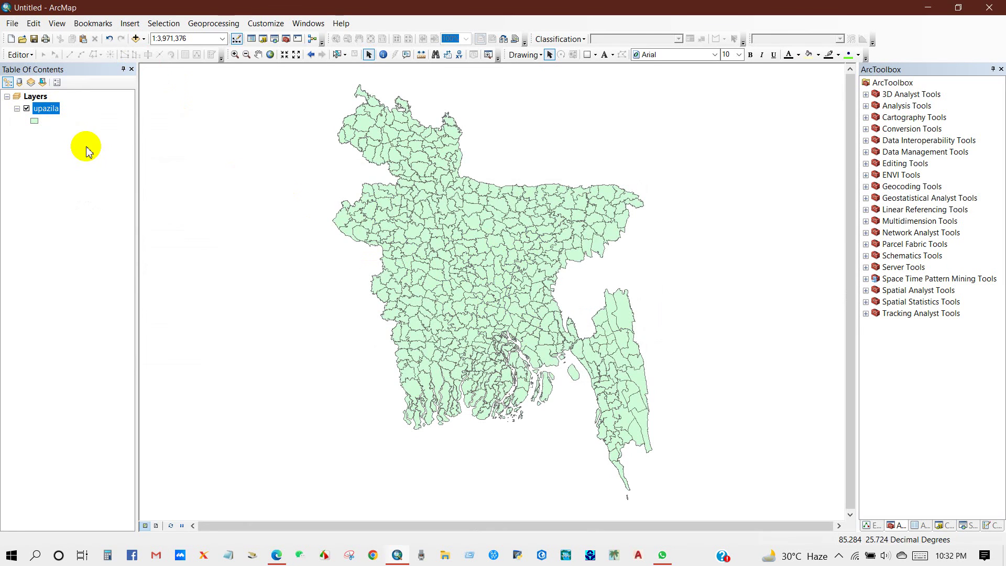
{"action": "left_click_drag", "start_coordinate": [399, 417], "coordinate": [465, 416]}
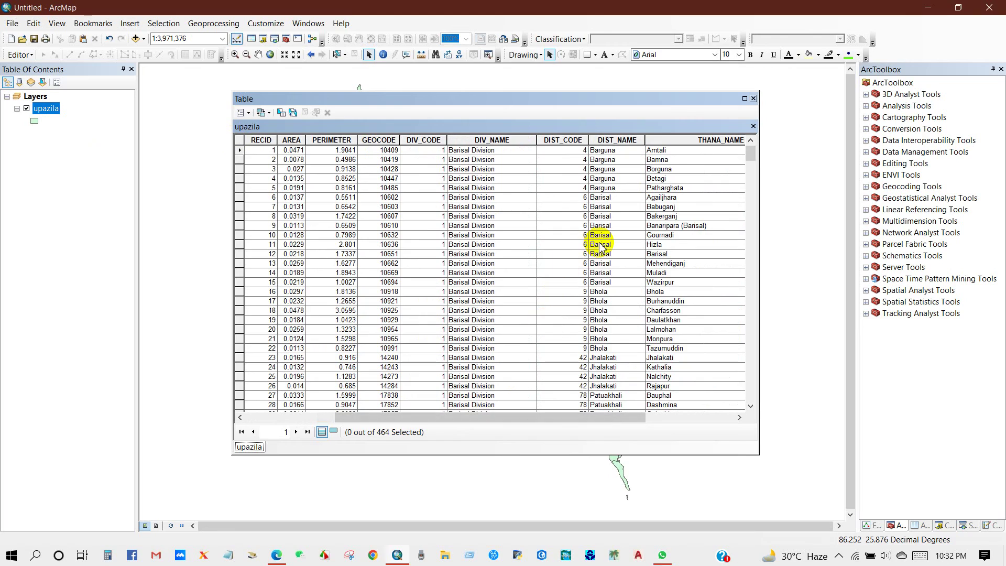
{"action": "scroll", "coordinate": [602, 246], "scroll_direction": "down", "scroll_amount": 3}
{"action": "scroll", "coordinate": [602, 247], "scroll_direction": "down", "scroll_amount": 18}
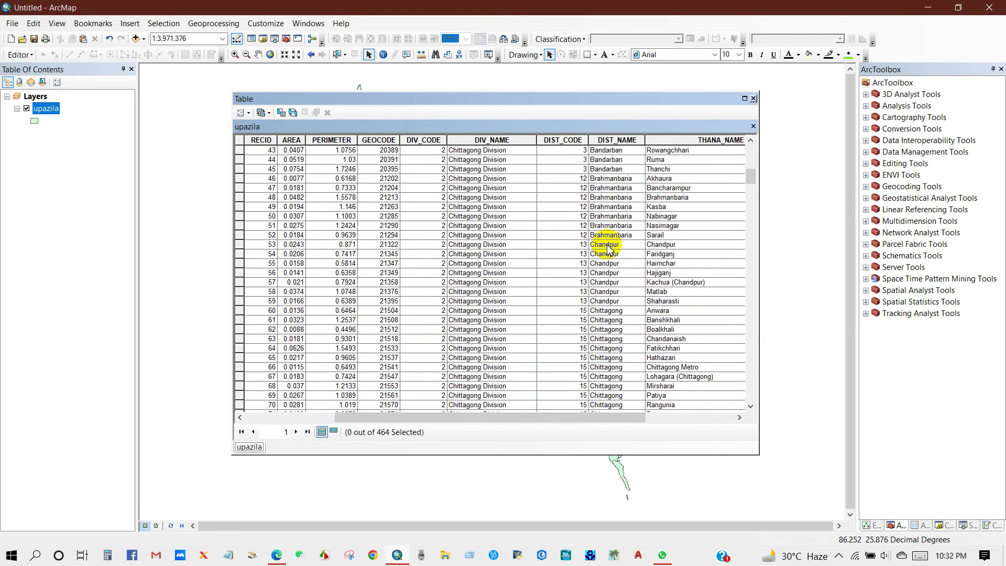
{"action": "scroll", "coordinate": [608, 249], "scroll_direction": "down", "scroll_amount": 7}
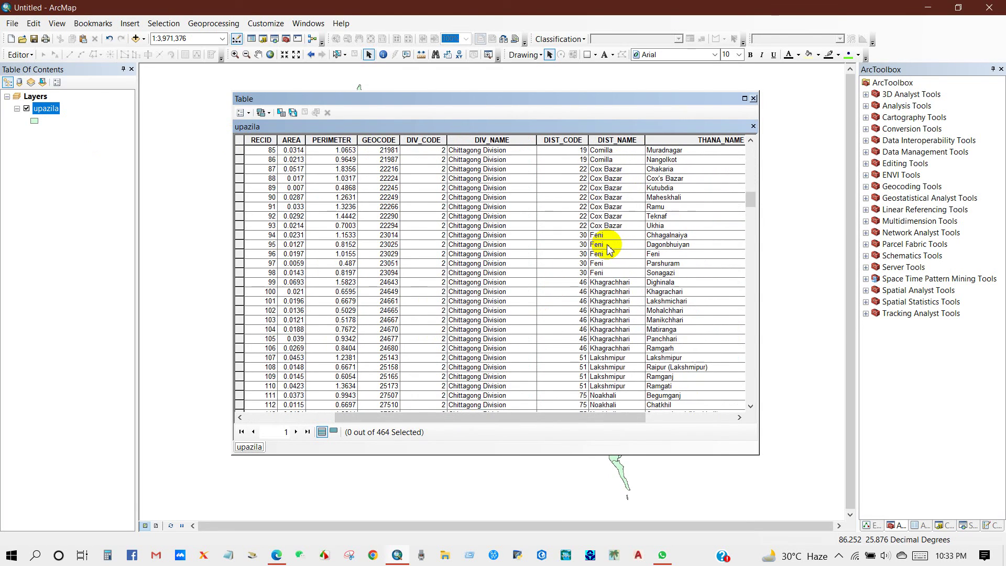
{"action": "scroll", "coordinate": [608, 250], "scroll_direction": "down", "scroll_amount": 13}
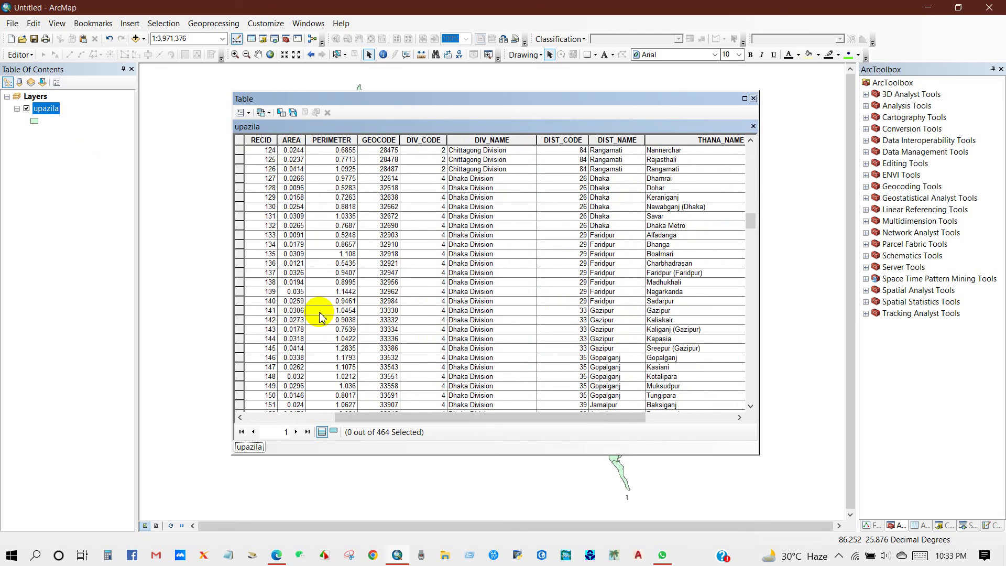
Select the Gazipur thana record to locate it on the map, close the table and clear the selection.
{"action": "left_click", "coordinate": [240, 311]}
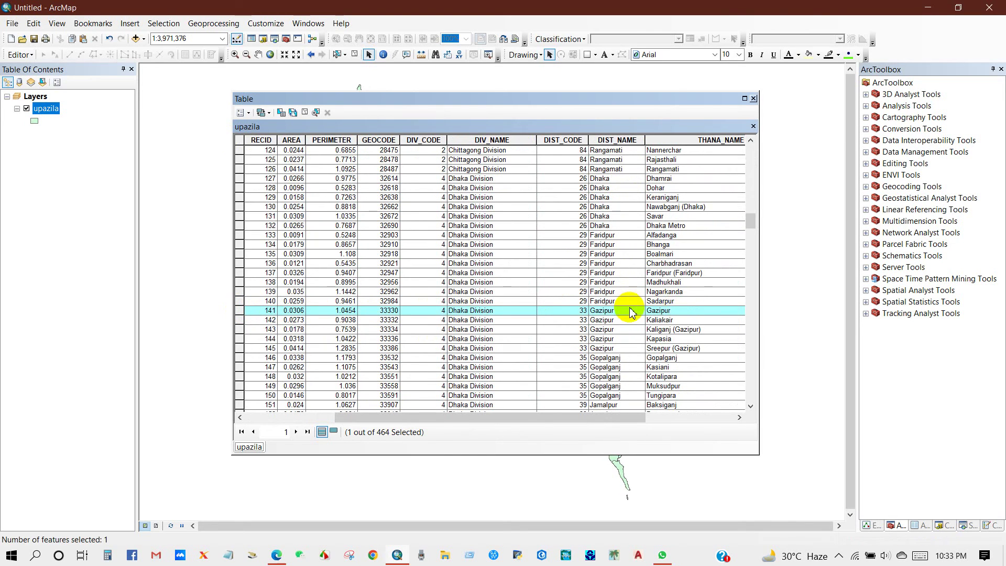
{"action": "left_click_drag", "start_coordinate": [570, 412], "coordinate": [597, 464]}
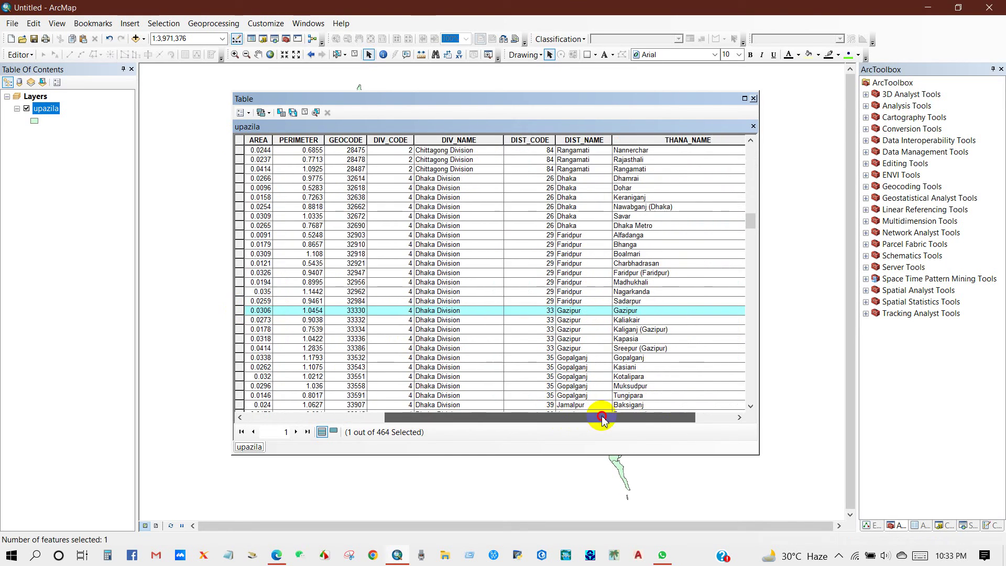
{"action": "left_click", "coordinate": [754, 98]}
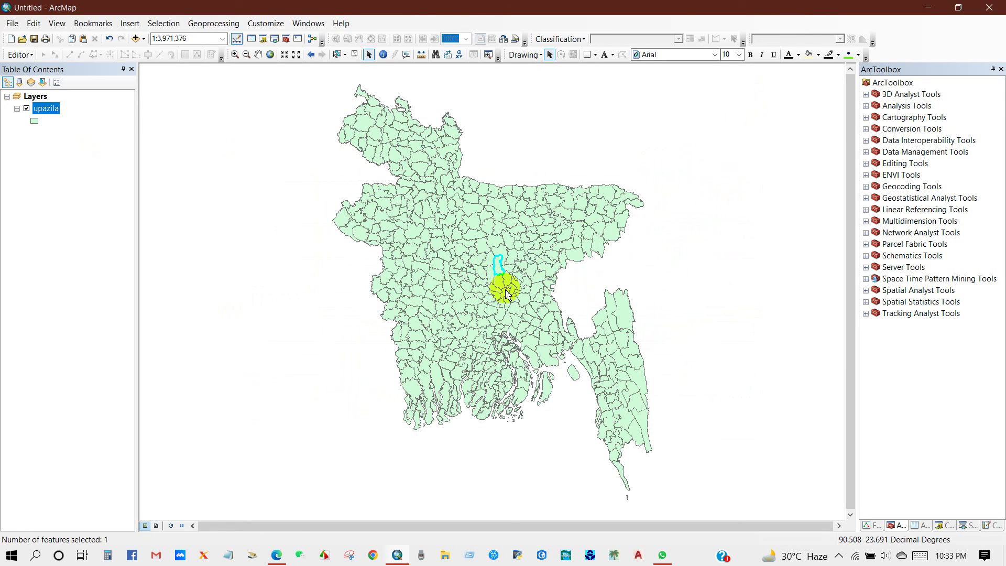
{"action": "left_click", "coordinate": [356, 56]}
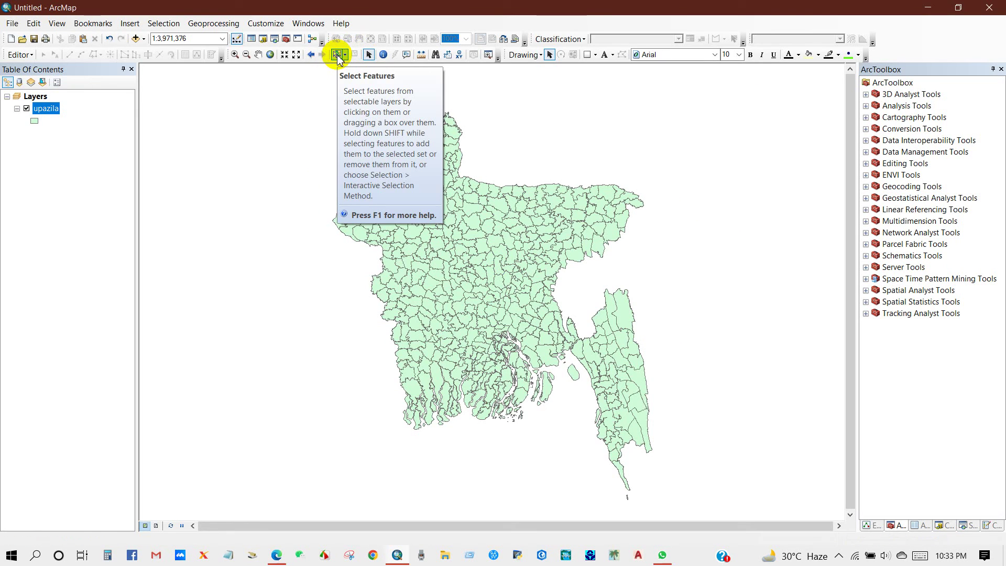
Select the Gazipur upazila polygon directly on the map with the Select Features tool.
{"action": "left_click", "coordinate": [337, 55]}
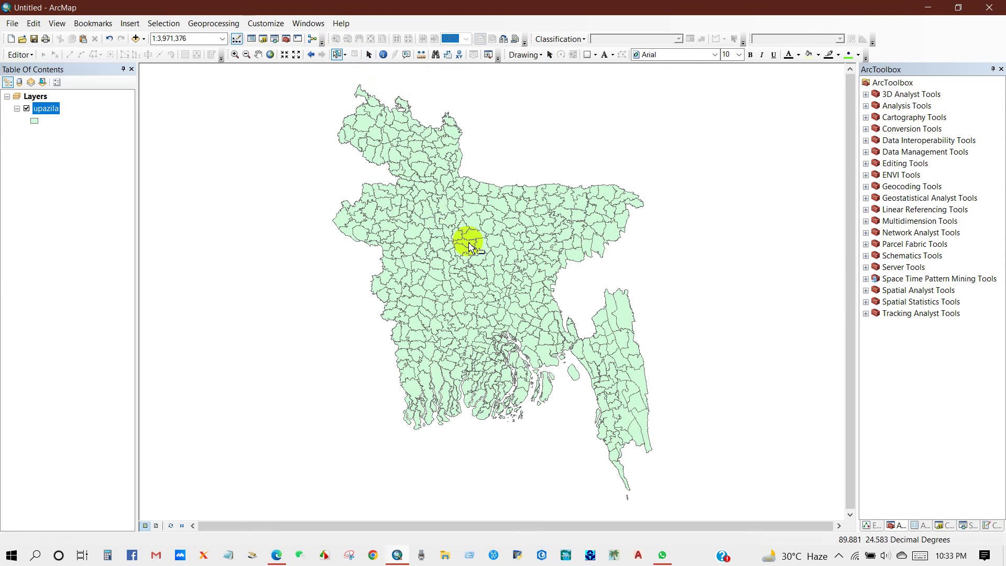
{"action": "scroll", "coordinate": [498, 276], "scroll_direction": "up", "scroll_amount": 3}
{"action": "left_click", "coordinate": [498, 261]}
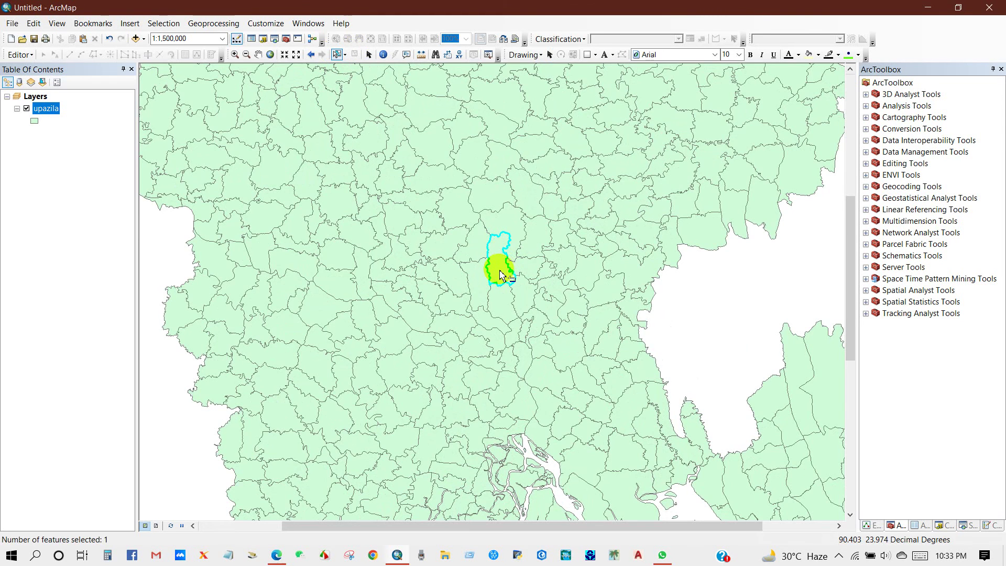
{"action": "scroll", "coordinate": [499, 273], "scroll_direction": "down", "scroll_amount": 4}
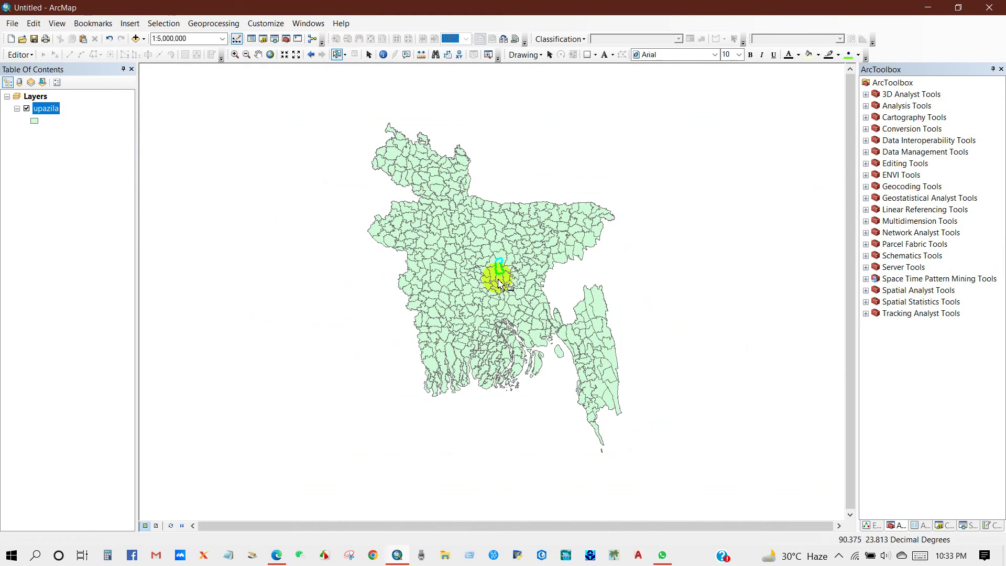
{"action": "scroll", "coordinate": [497, 280], "scroll_direction": "up", "scroll_amount": 1}
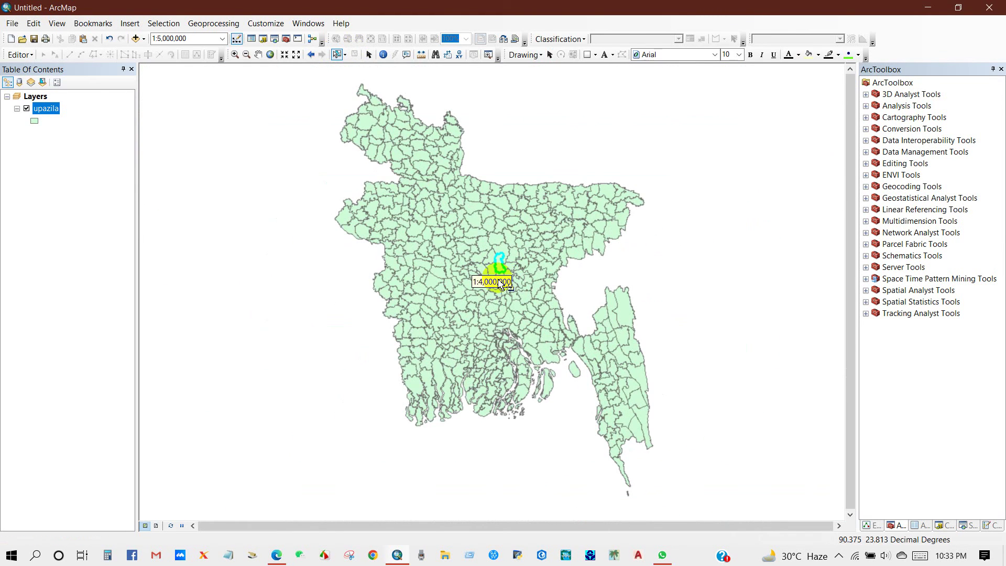
Start exporting the selected upazila feature and create a new folder named Tutorial study area map on drive I: for the output.
{"action": "right_click", "coordinate": [41, 109]}
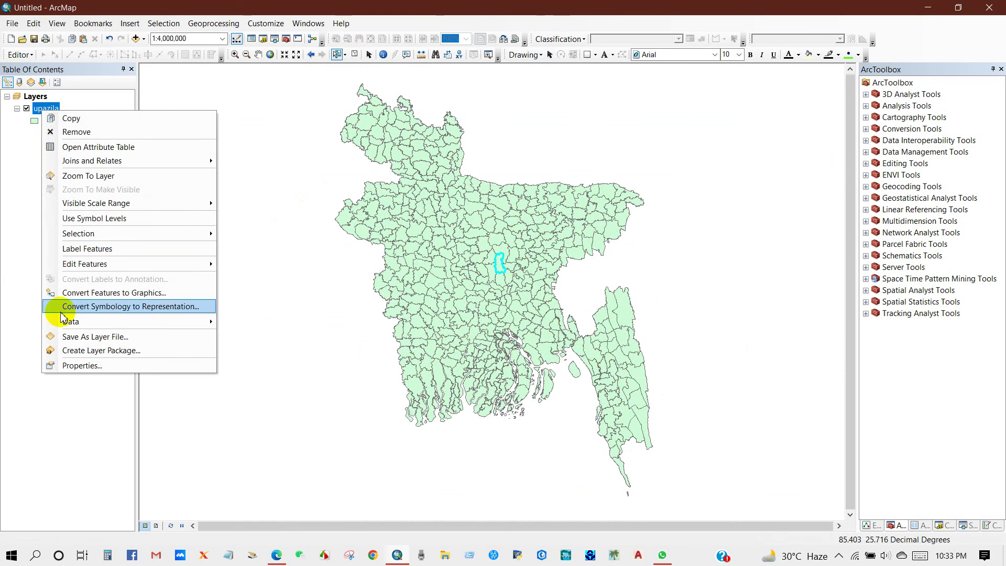
{"action": "mouse_move", "coordinate": [79, 322]}
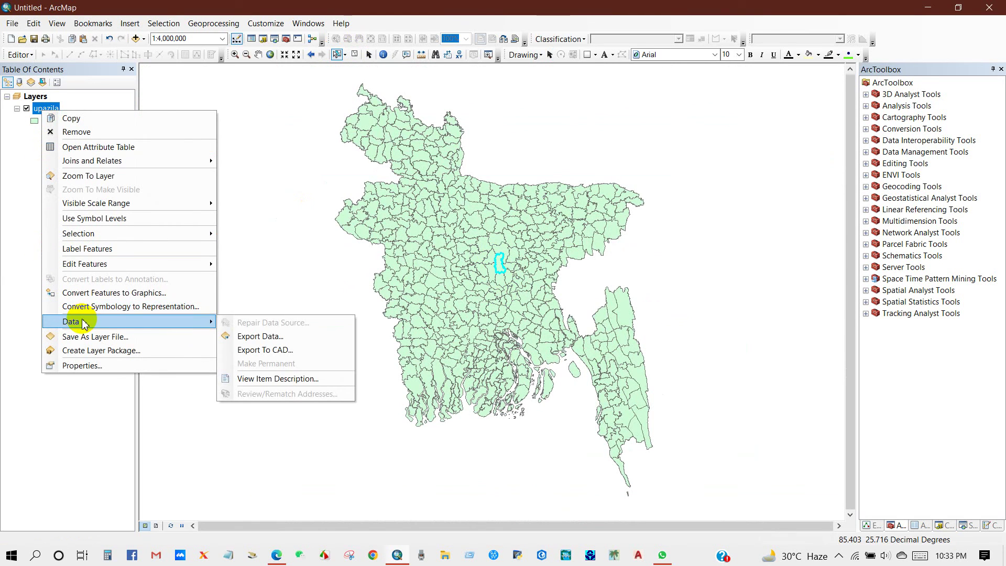
{"action": "left_click", "coordinate": [266, 337]}
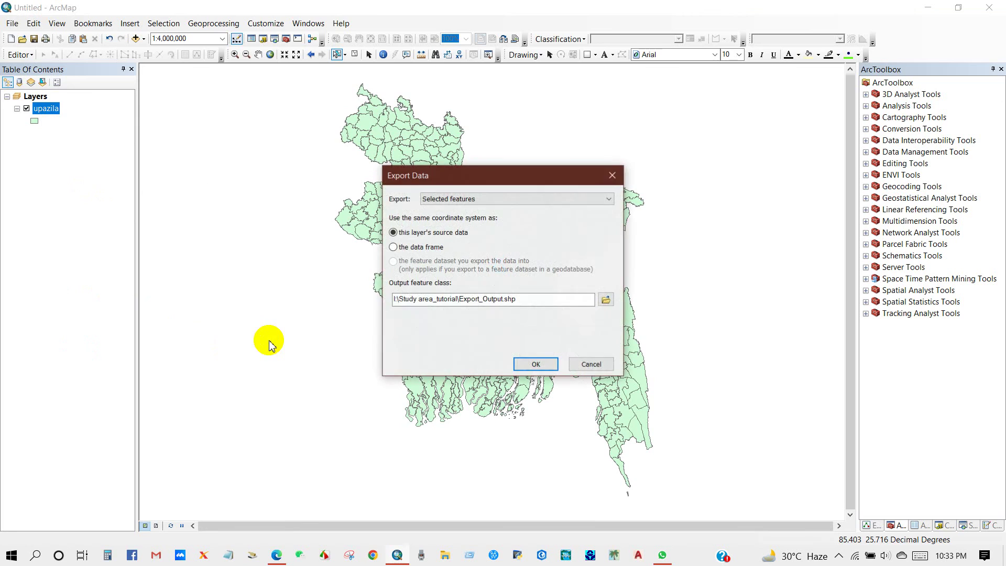
{"action": "left_click", "coordinate": [606, 299]}
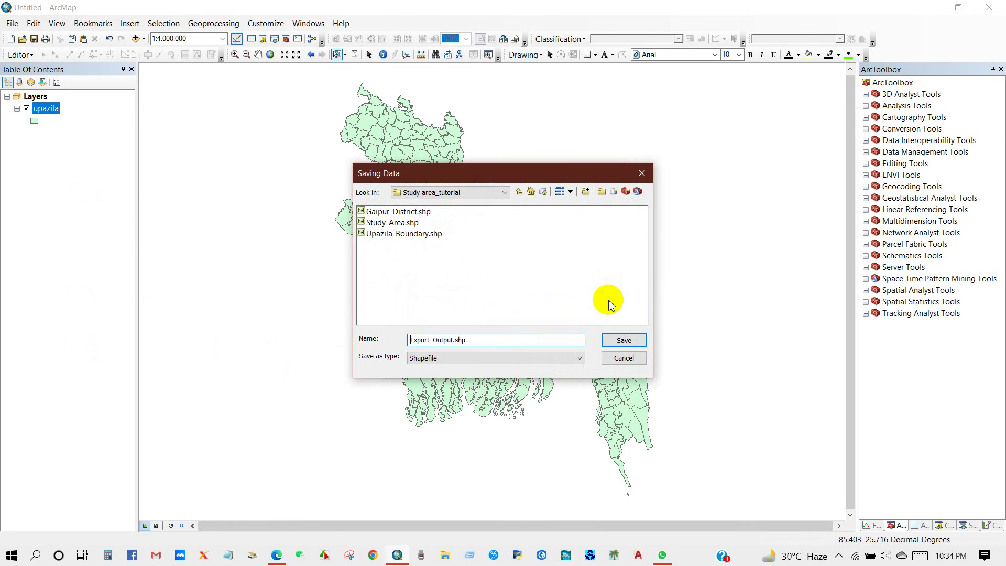
{"action": "left_click", "coordinate": [518, 192]}
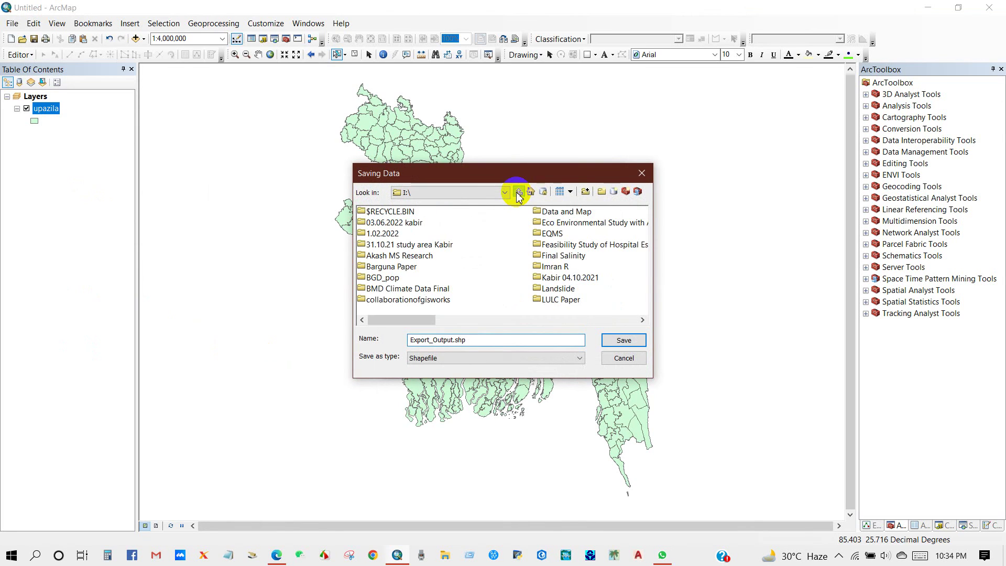
{"action": "left_click", "coordinate": [603, 196]}
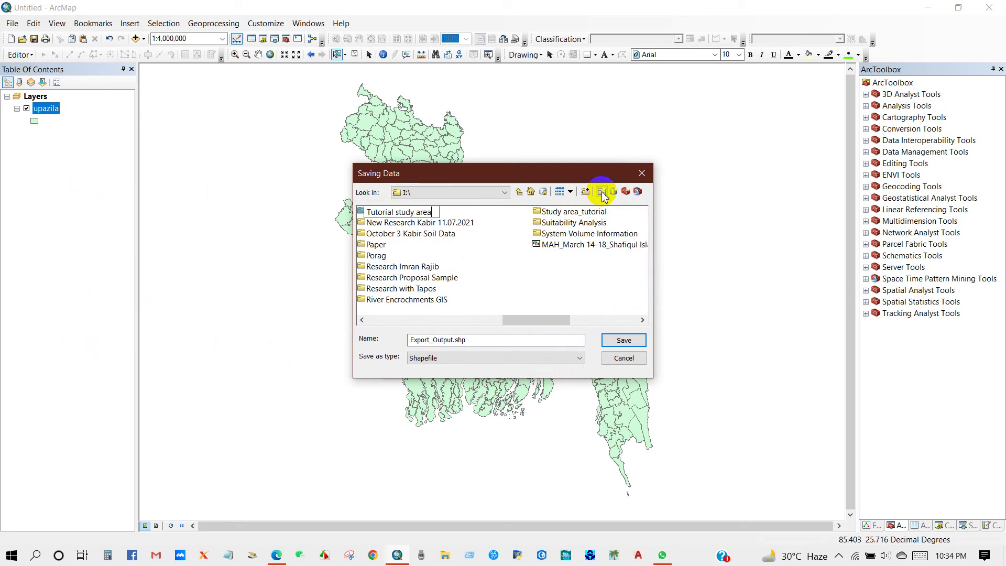
{"action": "key", "text": "Return"}
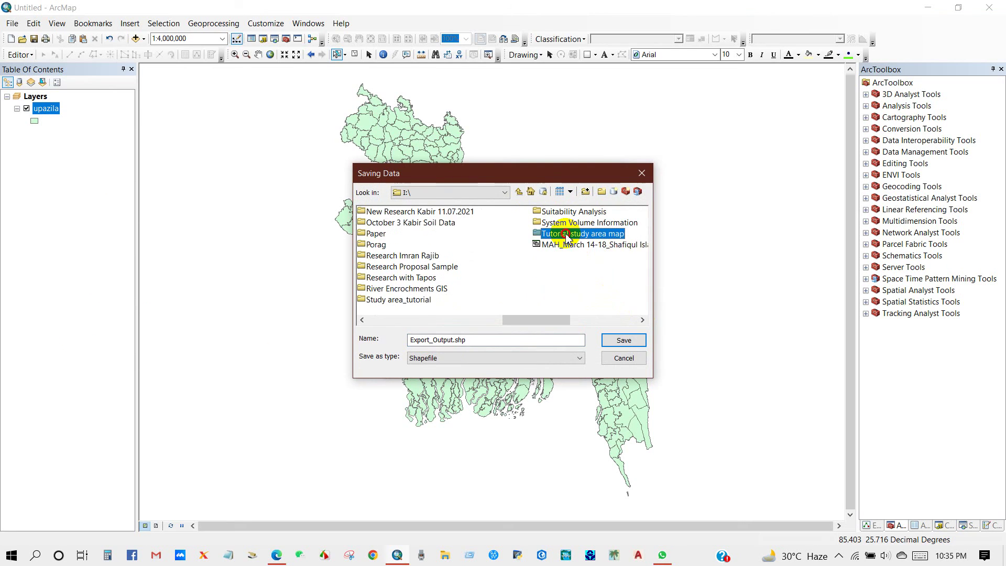
Export the selected feature as Sub-district boundary.shp into the Tutorial study area map folder and add it to the map as a layer.
{"action": "double_click", "coordinate": [561, 233]}
{"action": "left_click", "coordinate": [453, 340]}
{"action": "left_click_drag", "start_coordinate": [454, 341], "coordinate": [360, 343]}
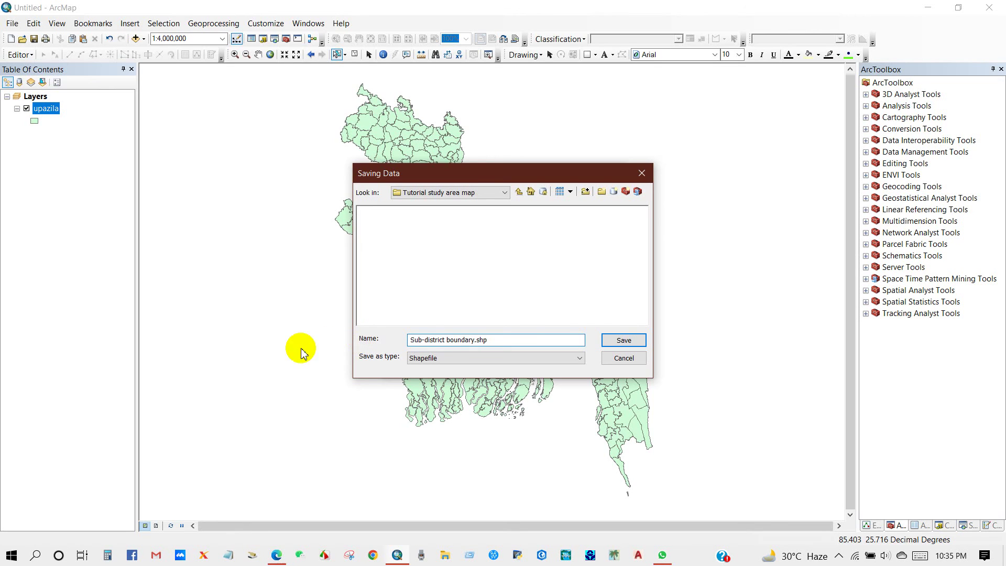
{"action": "left_click", "coordinate": [617, 342]}
{"action": "left_click", "coordinate": [534, 366]}
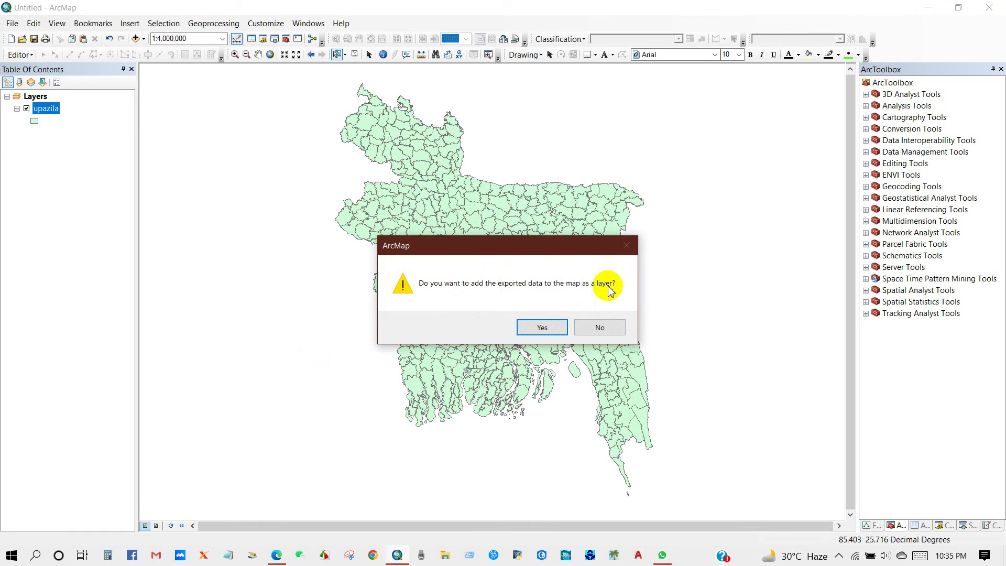
{"action": "left_click", "coordinate": [544, 325]}
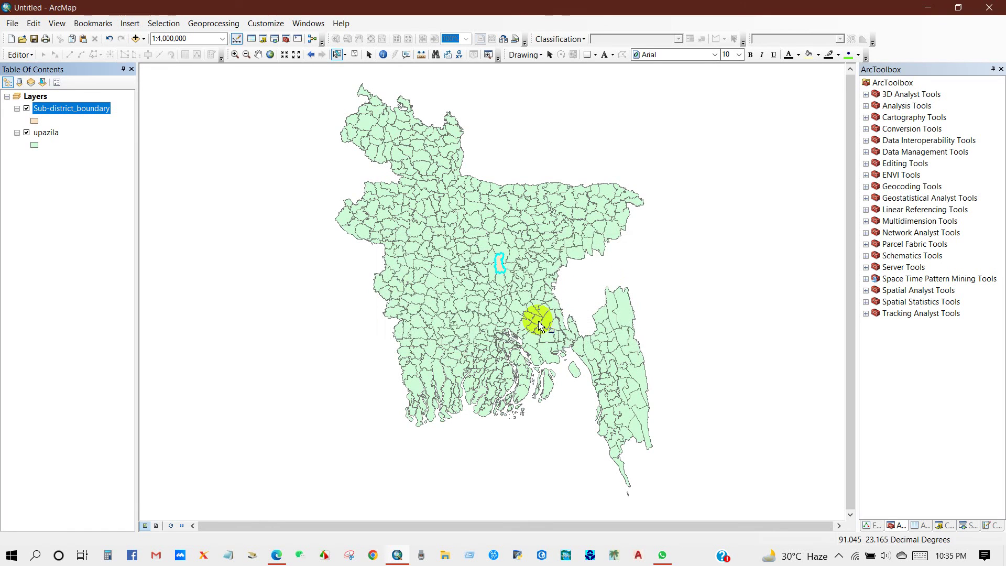
Remove the upazila layer from the map and zoom to the Sub-district_boundary layer.
{"action": "left_click", "coordinate": [27, 133]}
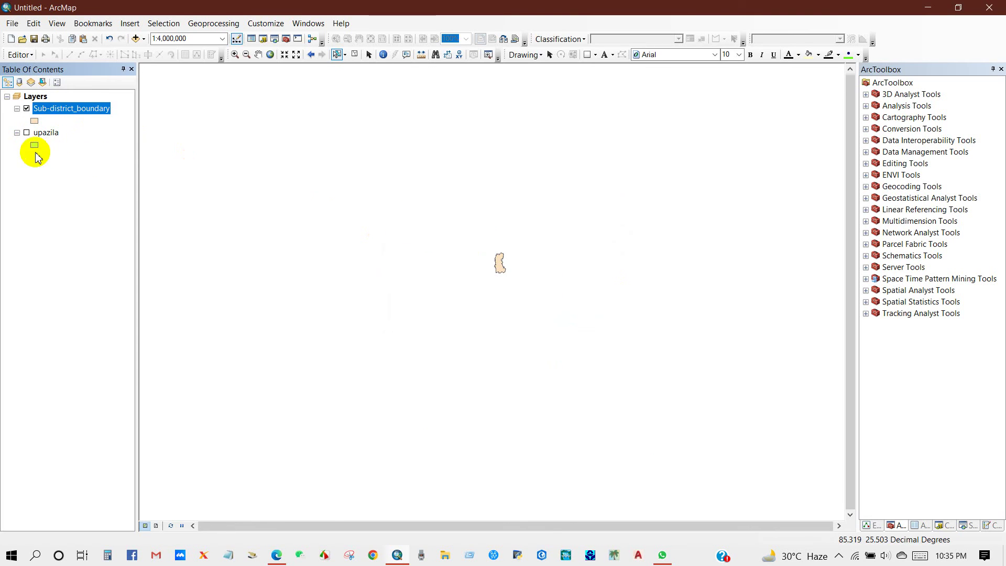
{"action": "right_click", "coordinate": [43, 137]}
{"action": "left_click", "coordinate": [53, 152]}
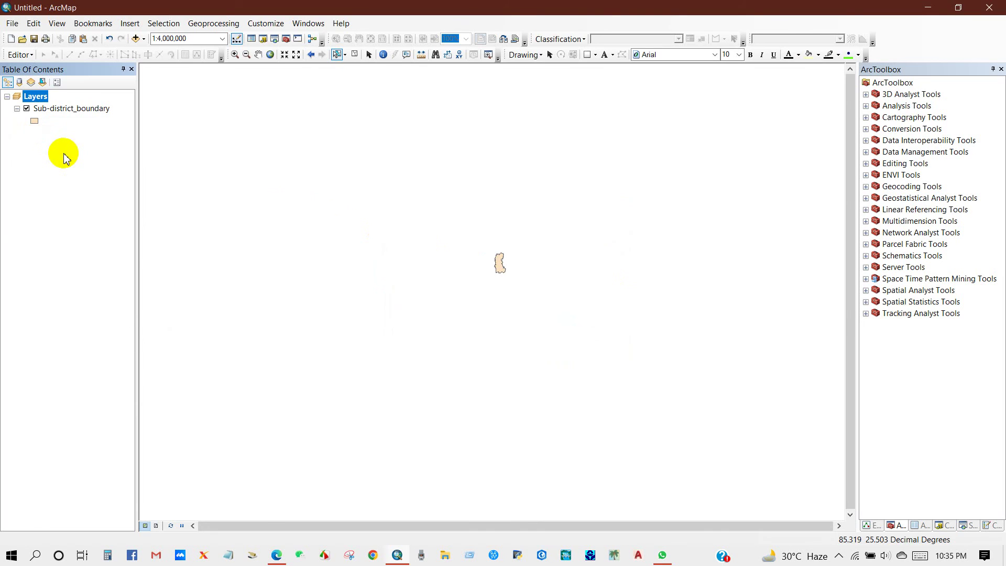
{"action": "right_click", "coordinate": [60, 108]}
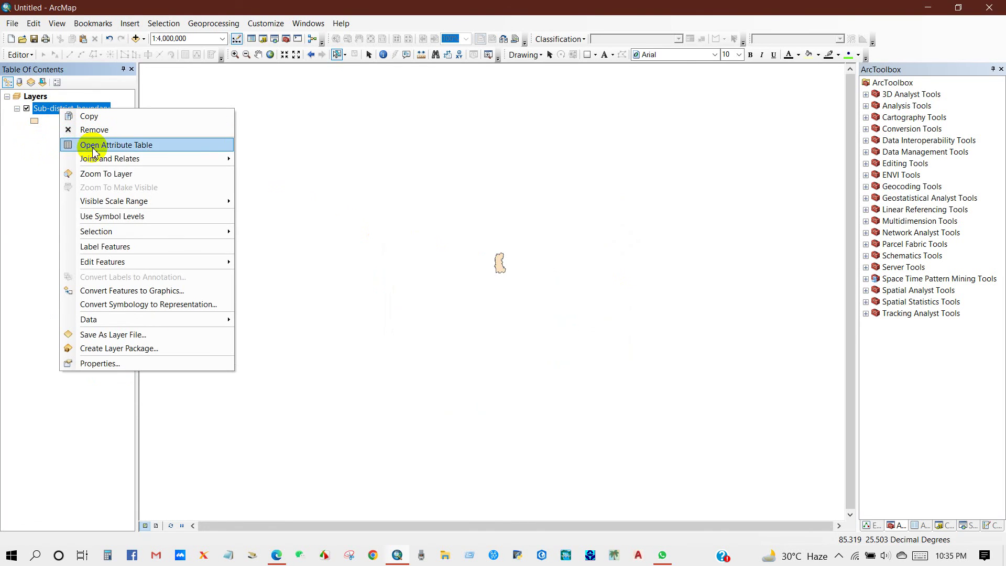
{"action": "left_click", "coordinate": [95, 173]}
{"action": "scroll", "coordinate": [402, 323], "scroll_direction": "up", "scroll_amount": 3}
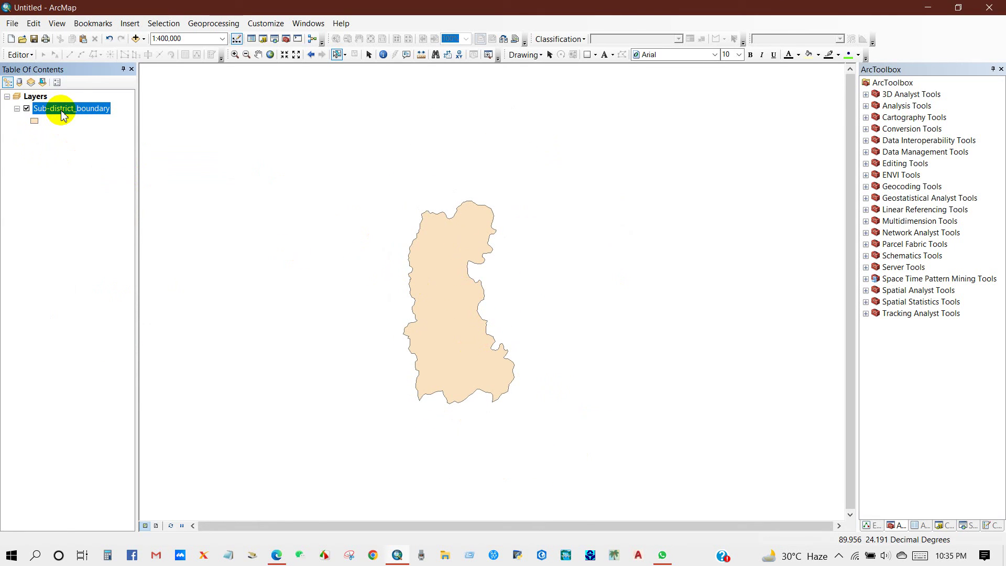
Add the union-bd shapefile from the union folder to the map and display it with the Hollow symbol.
{"action": "left_click", "coordinate": [136, 40]}
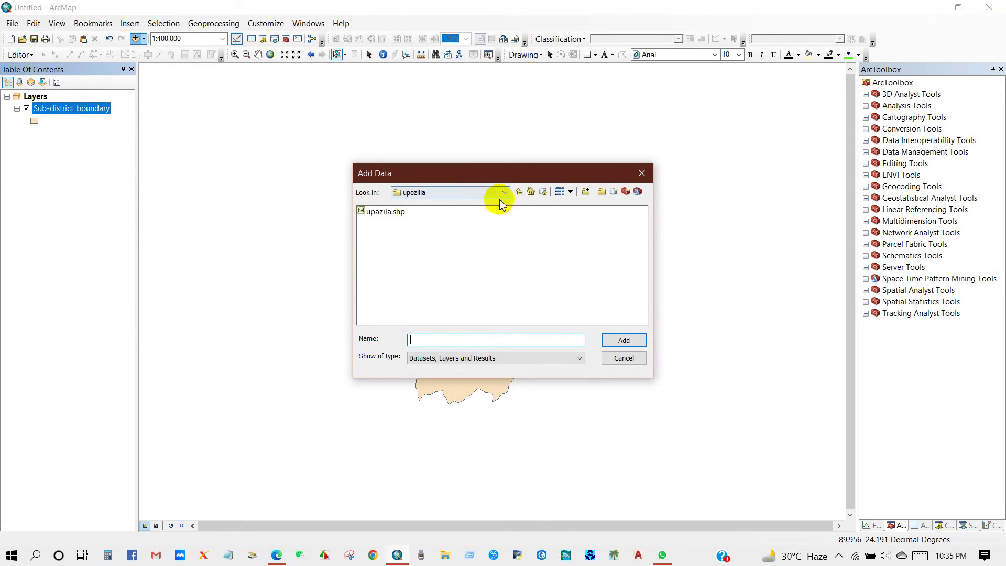
{"action": "left_click", "coordinate": [518, 192]}
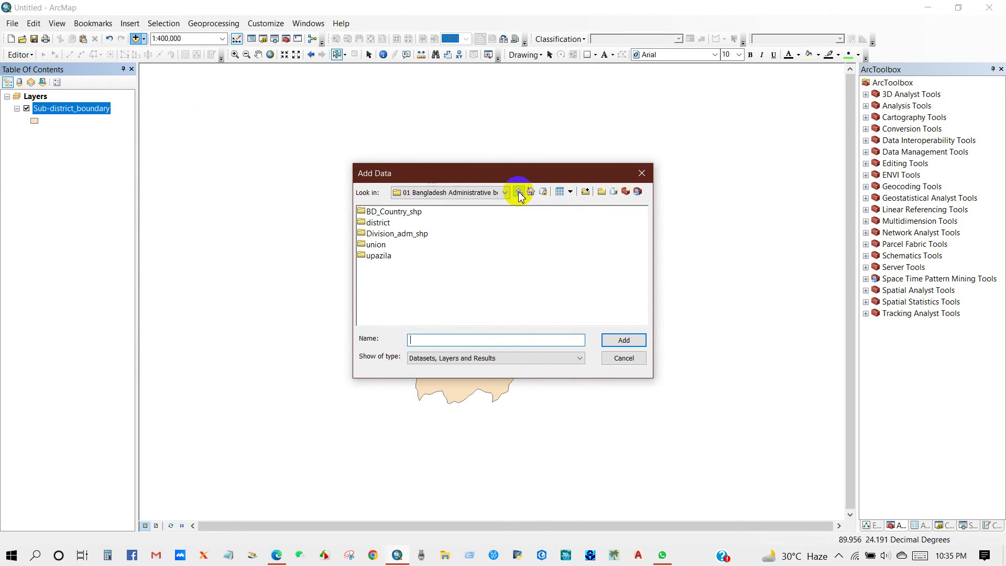
{"action": "double_click", "coordinate": [379, 246]}
{"action": "double_click", "coordinate": [378, 212]}
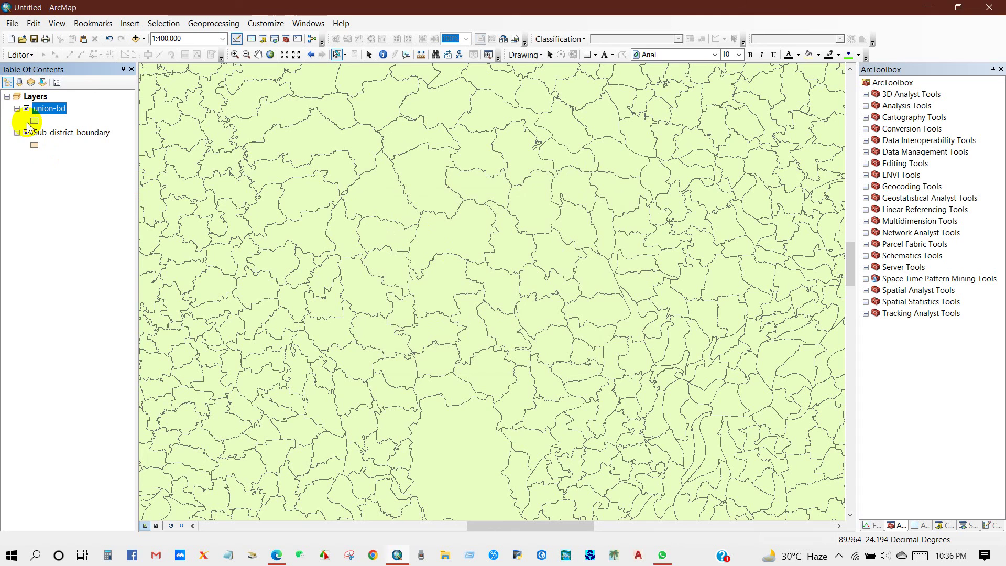
{"action": "left_click", "coordinate": [33, 121]}
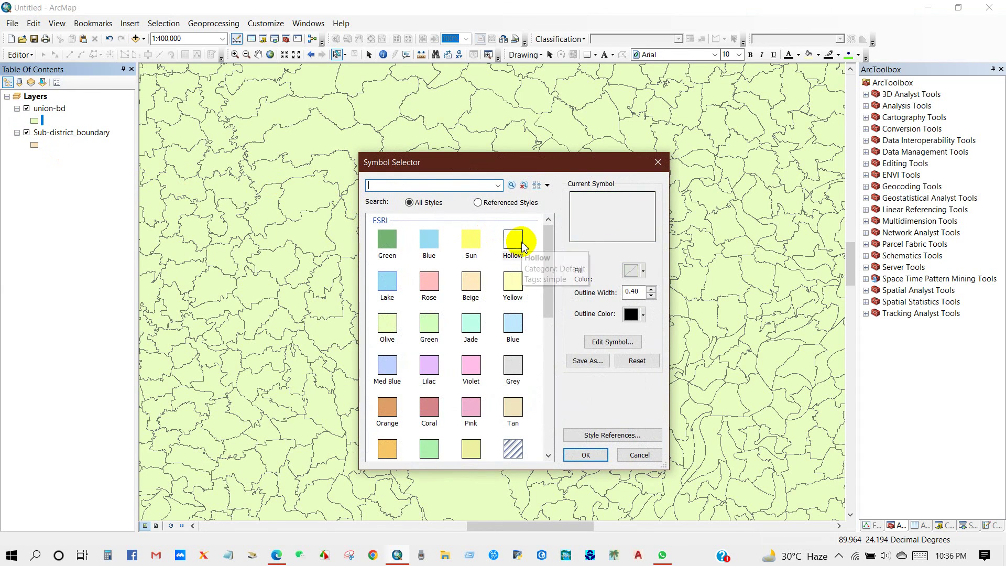
{"action": "double_click", "coordinate": [513, 240]}
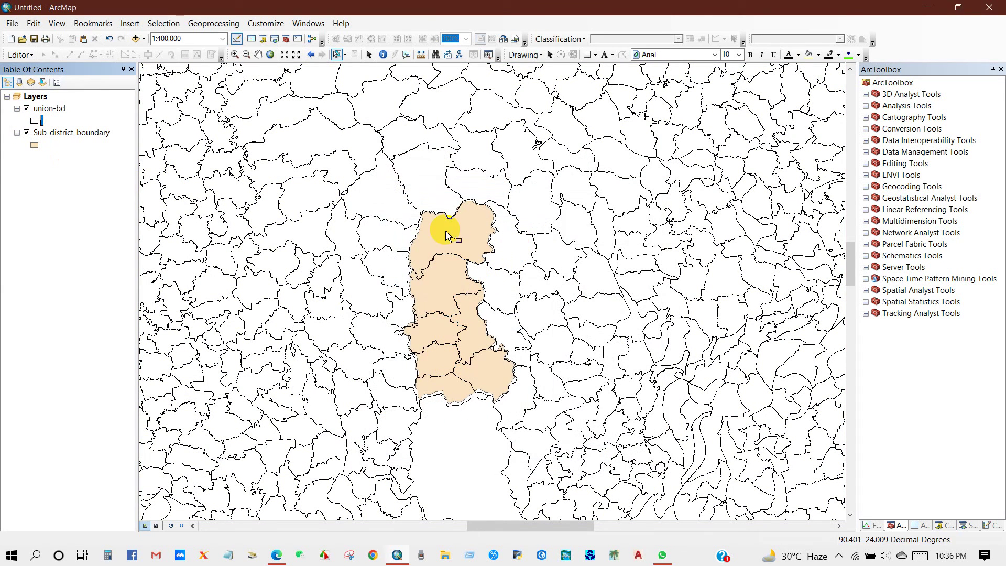
Examine the UPAZILA and UNION fields in the attribute table of the union-bd layer.
{"action": "right_click", "coordinate": [53, 114]}
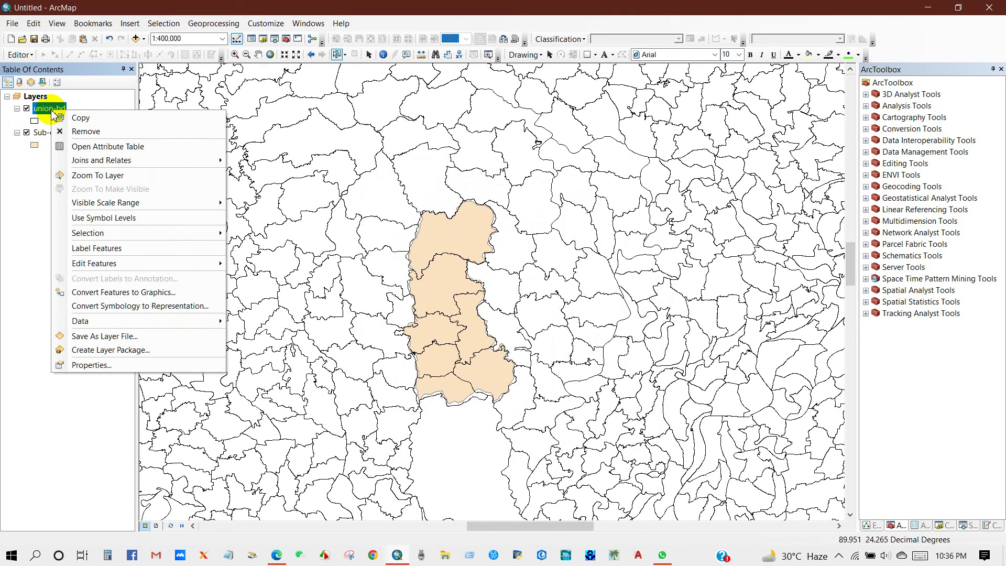
{"action": "left_click", "coordinate": [88, 147]}
{"action": "left_click_drag", "start_coordinate": [341, 418], "coordinate": [489, 417]}
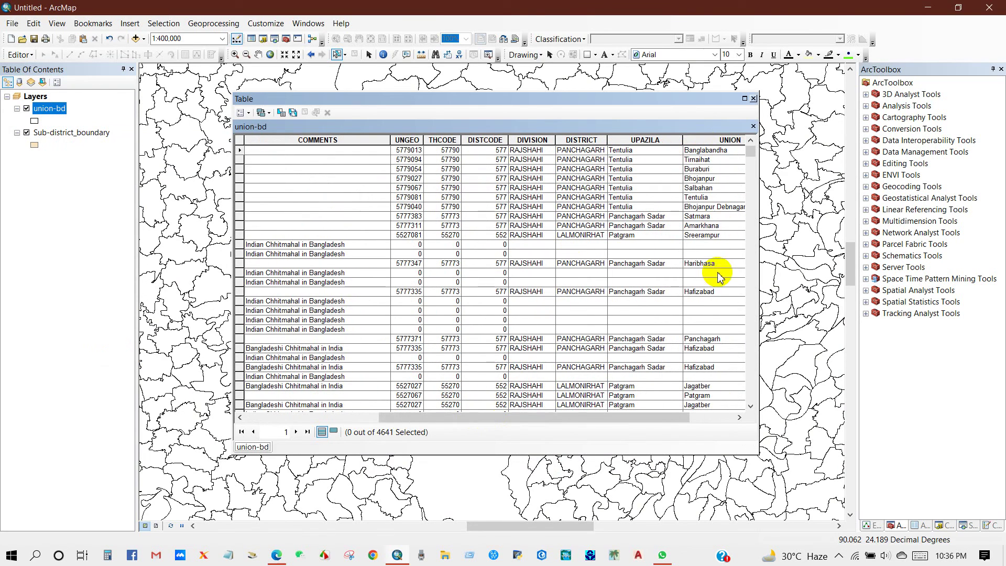
{"action": "left_click_drag", "start_coordinate": [610, 418], "coordinate": [650, 418]}
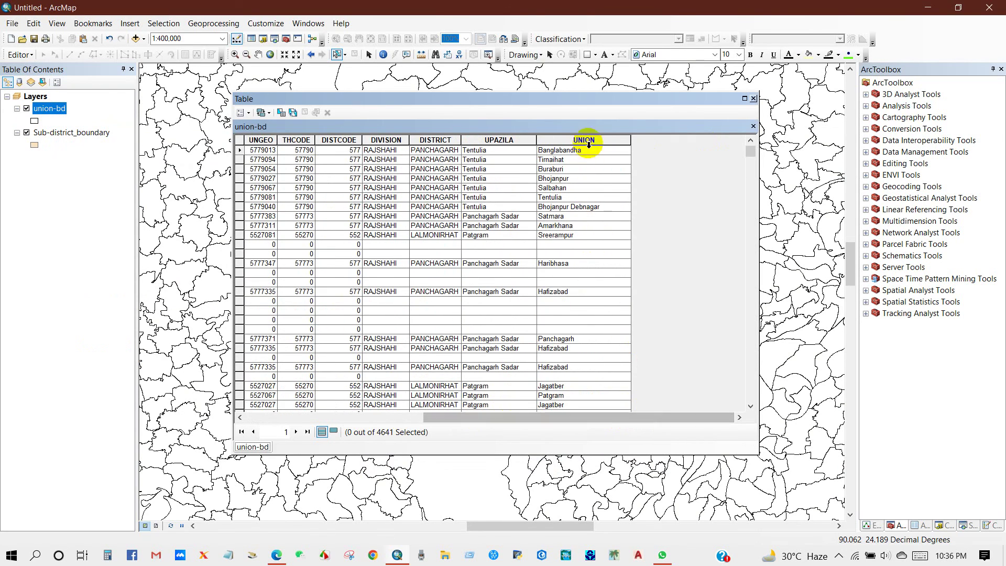
{"action": "scroll", "coordinate": [581, 326], "scroll_direction": "down", "scroll_amount": 15}
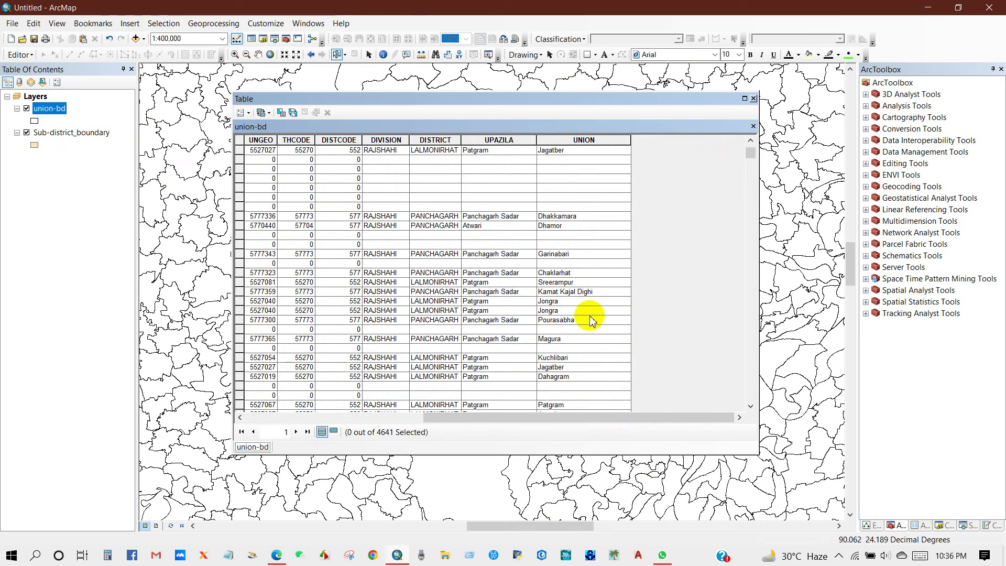
{"action": "left_click", "coordinate": [753, 99]}
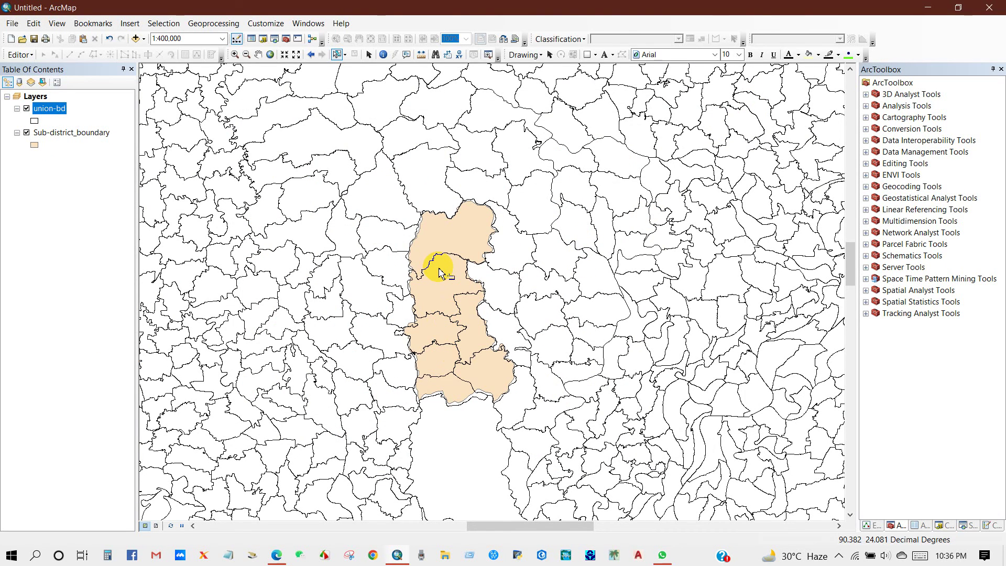
Hide the Sub-district_boundary layer and select the two northernmost union polygons inside the Gazipur sub-district on the map.
{"action": "left_click", "coordinate": [27, 133]}
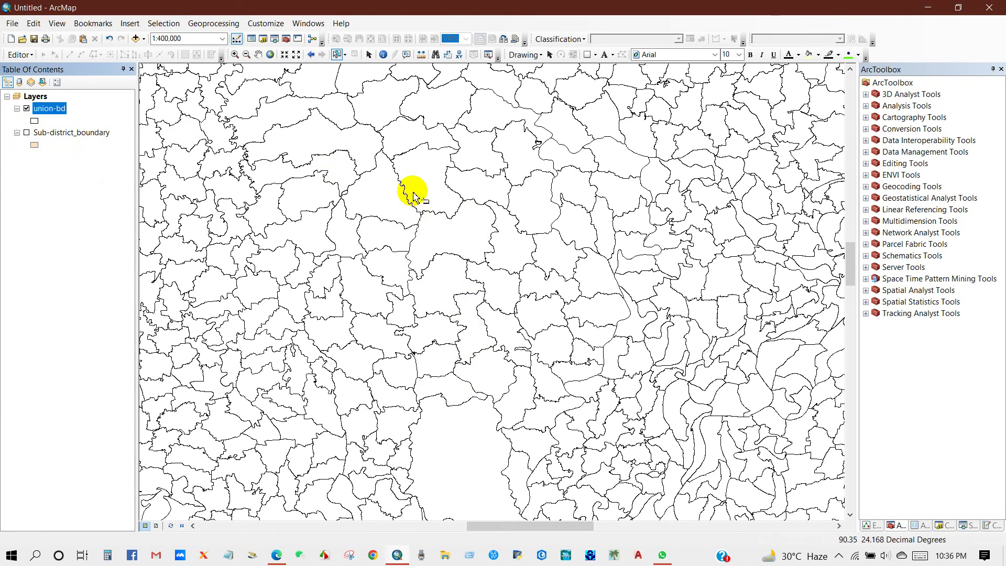
{"action": "left_click", "coordinate": [337, 55]}
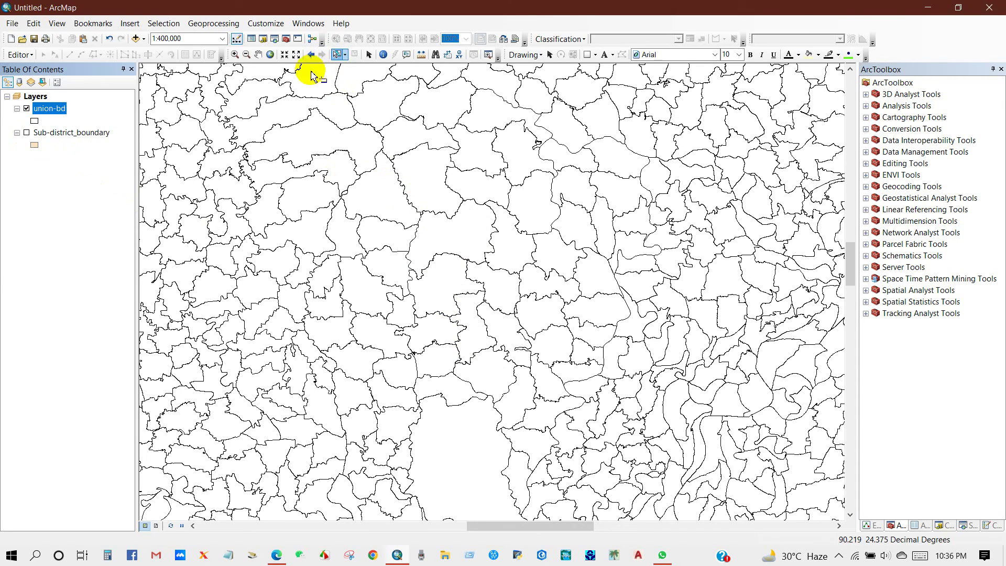
{"action": "left_click", "coordinate": [27, 132]}
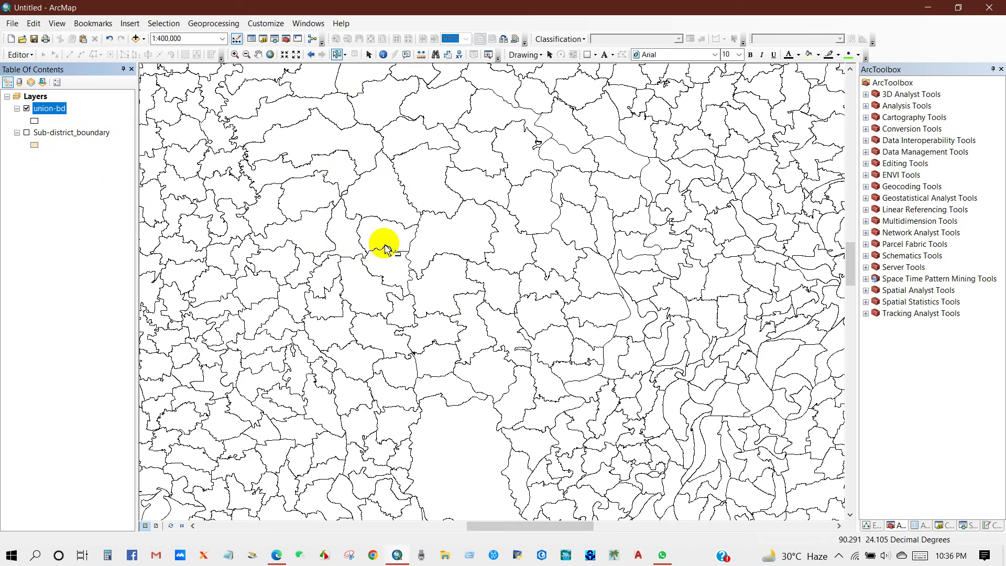
{"action": "left_click", "coordinate": [439, 242]}
{"action": "left_click", "coordinate": [449, 286]}
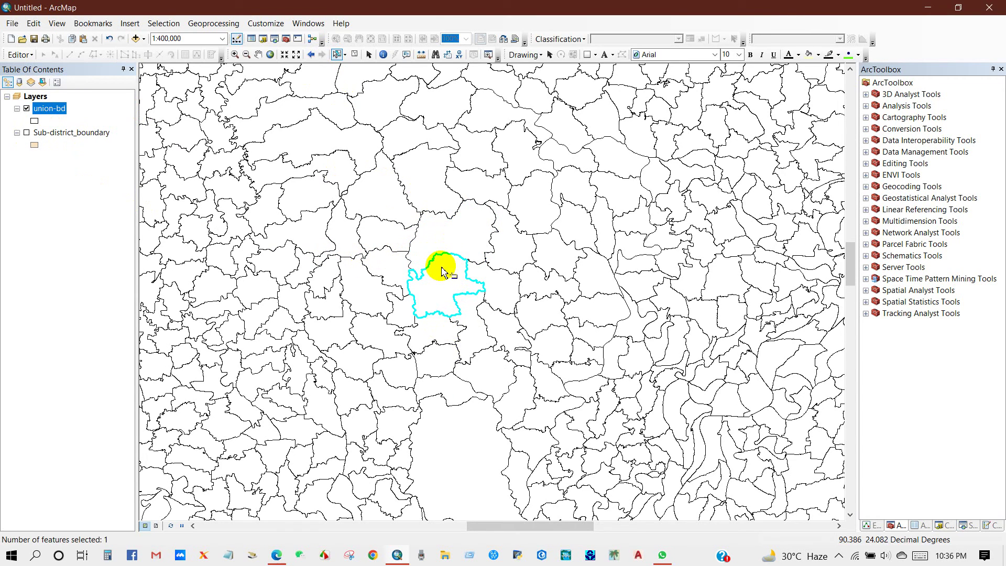
{"action": "left_click", "coordinate": [442, 230], "text": "shift"}
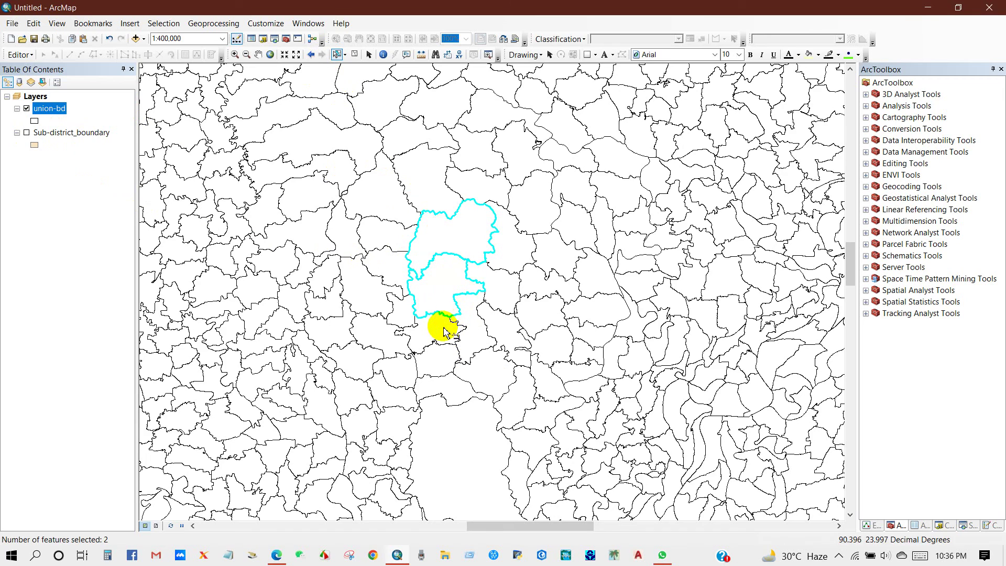
Add the remaining unions of the sub-district to the selection, checking their extent against the Sub-district_boundary layer.
{"action": "left_click", "coordinate": [27, 132]}
{"action": "left_click", "coordinate": [26, 133]}
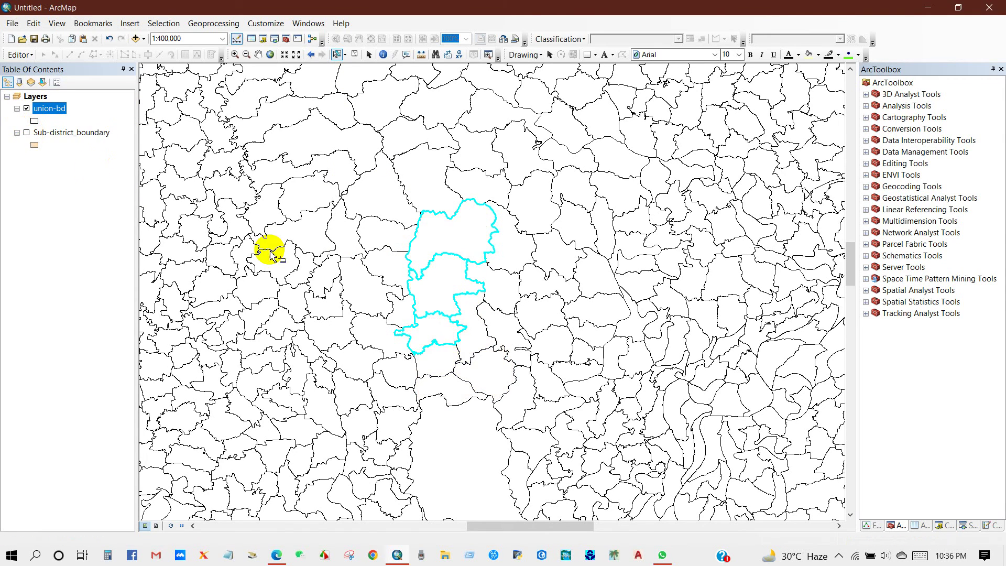
{"action": "left_click", "coordinate": [467, 341], "text": "shift"}
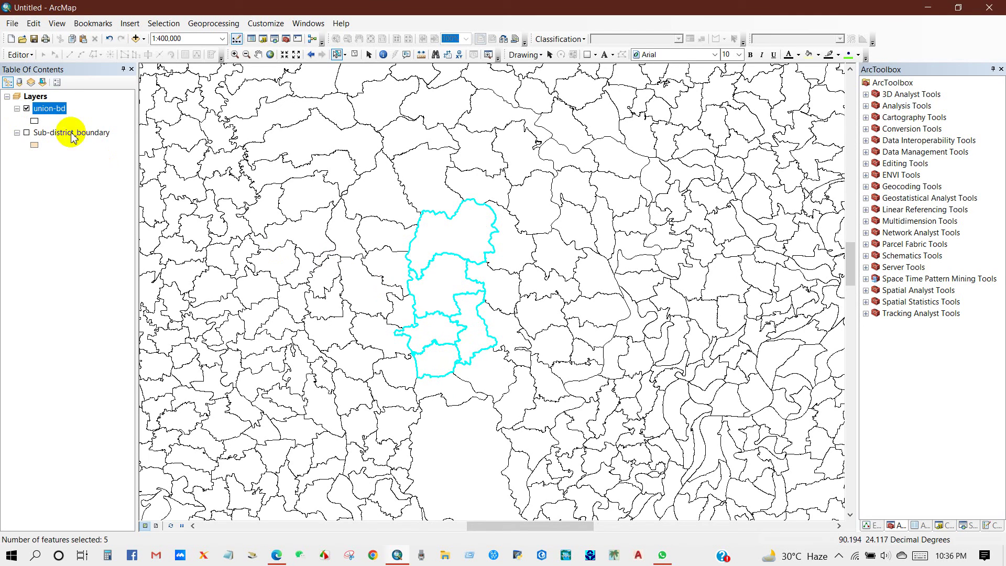
{"action": "left_click", "coordinate": [27, 133]}
{"action": "left_click", "coordinate": [27, 132]}
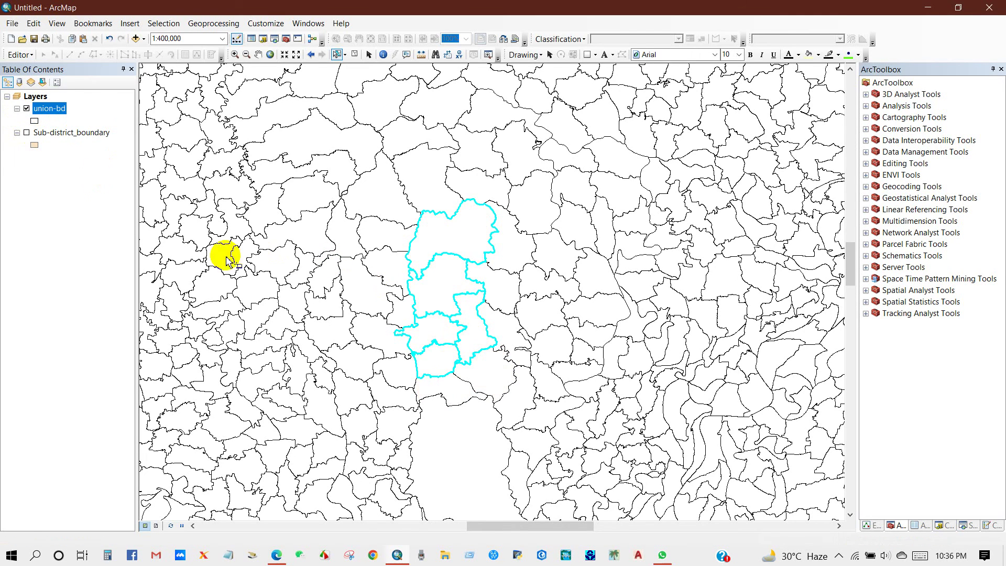
{"action": "left_click", "coordinate": [443, 379], "text": "shift"}
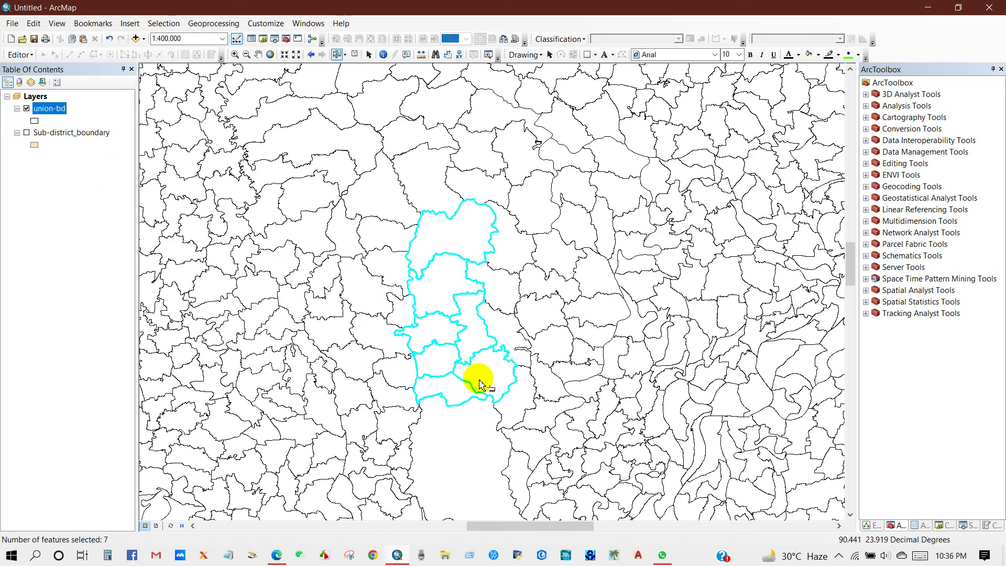
{"action": "left_click", "coordinate": [27, 132]}
{"action": "left_click", "coordinate": [26, 132]}
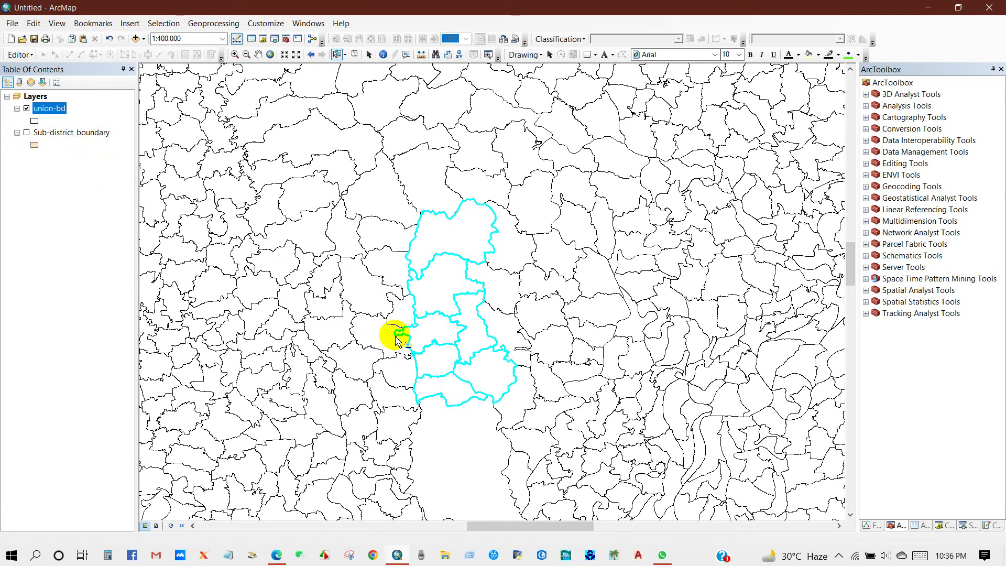
Export the selected union-bd features as Union boundary.shp into the Tutorial study area map folder.
{"action": "right_click", "coordinate": [43, 115]}
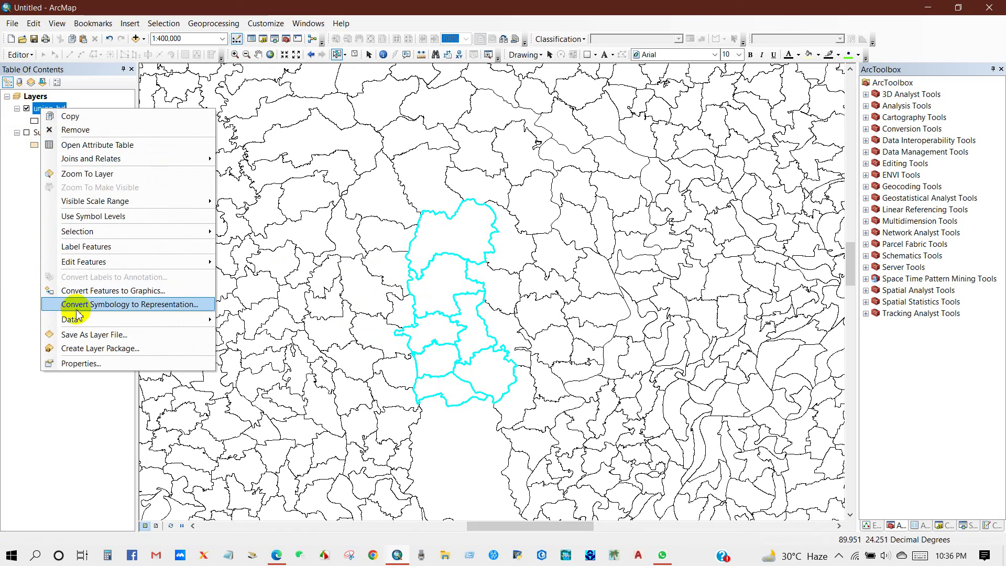
{"action": "mouse_move", "coordinate": [129, 322]}
{"action": "left_click", "coordinate": [251, 335]}
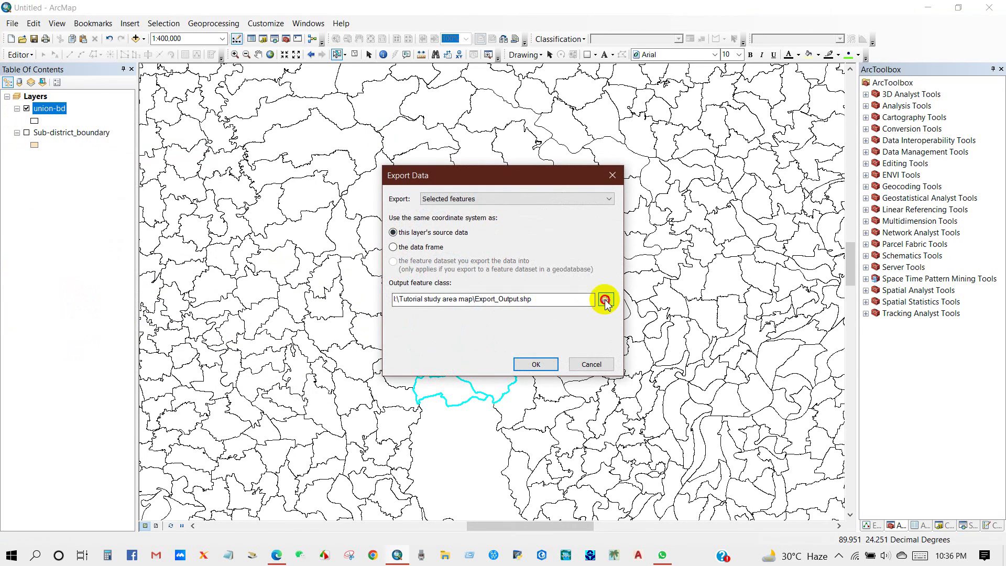
{"action": "left_click", "coordinate": [606, 300]}
{"action": "double_click", "coordinate": [446, 340]}
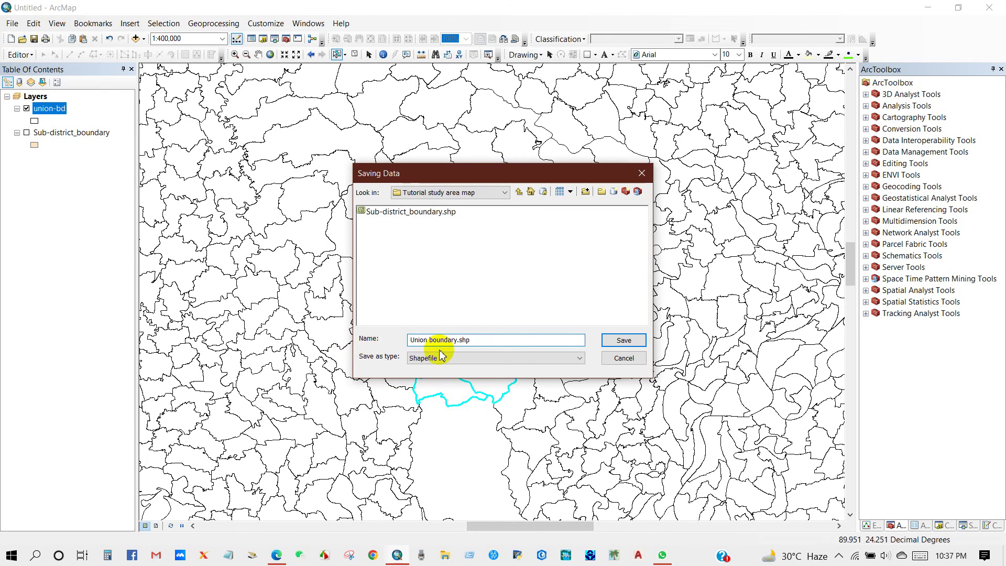
{"action": "left_click", "coordinate": [623, 341]}
{"action": "left_click", "coordinate": [536, 364]}
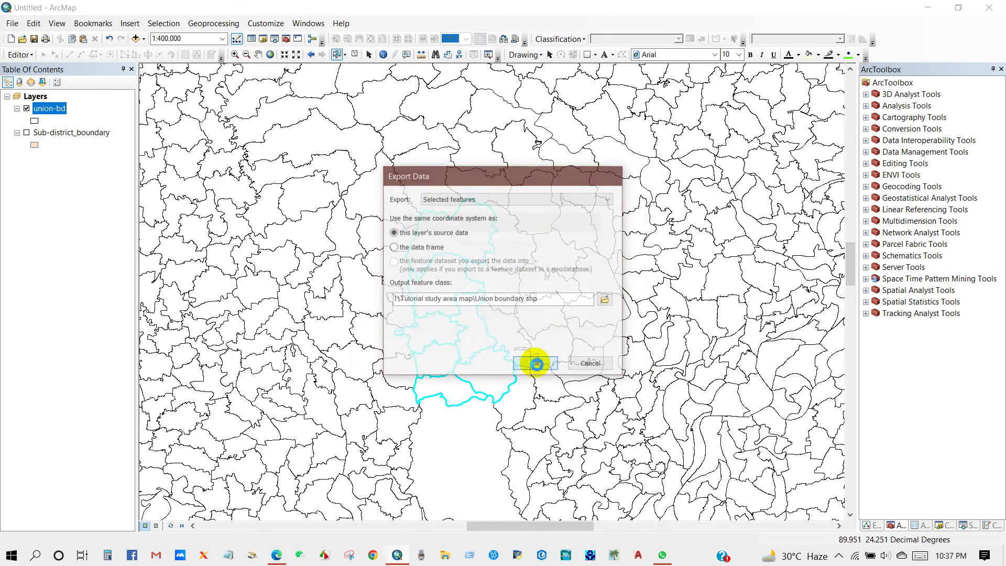
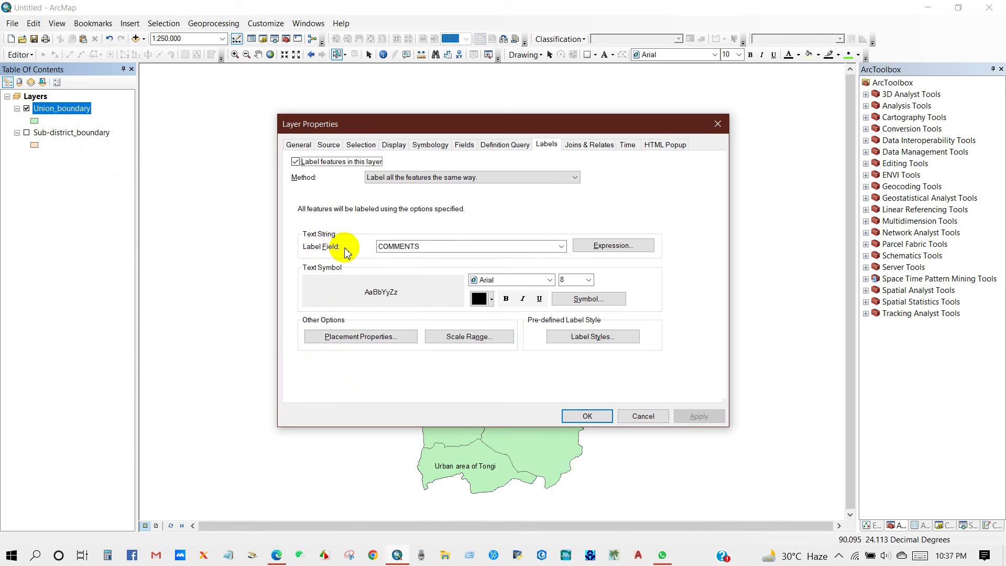
Label the Union_boundary features by the UNION field with font size 9.
{"action": "left_click", "coordinate": [460, 247]}
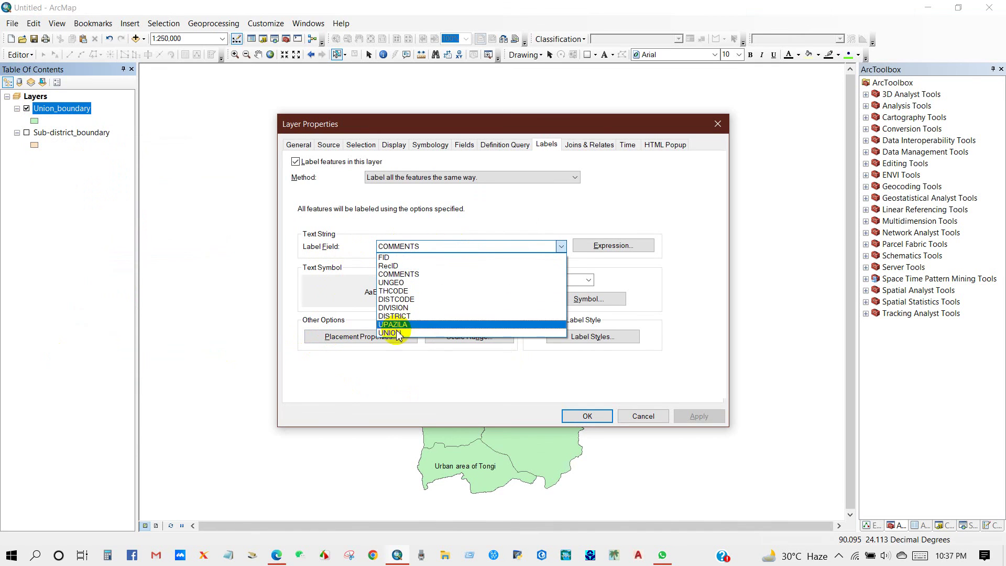
{"action": "left_click", "coordinate": [394, 332]}
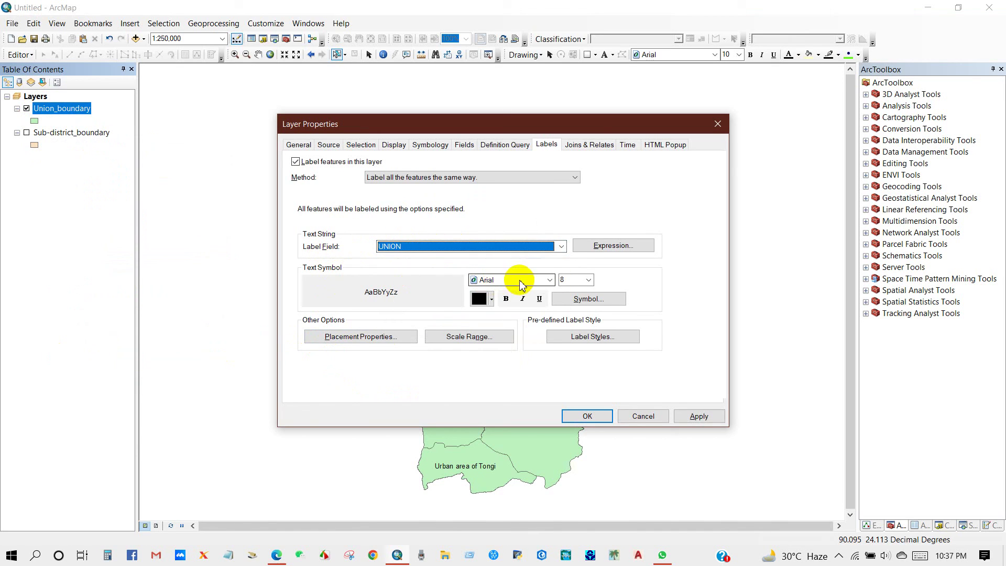
{"action": "left_click", "coordinate": [588, 280]}
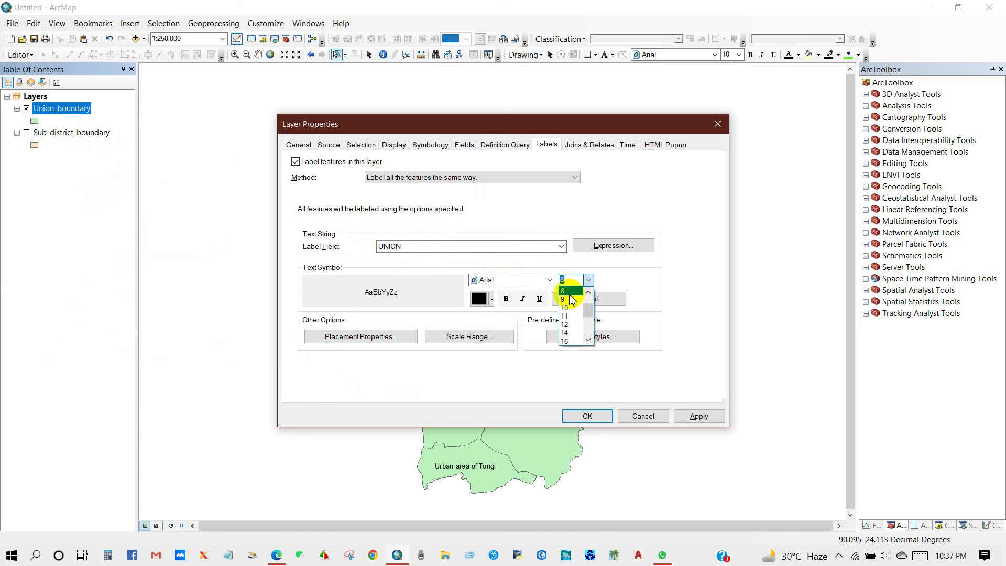
{"action": "left_click", "coordinate": [568, 300]}
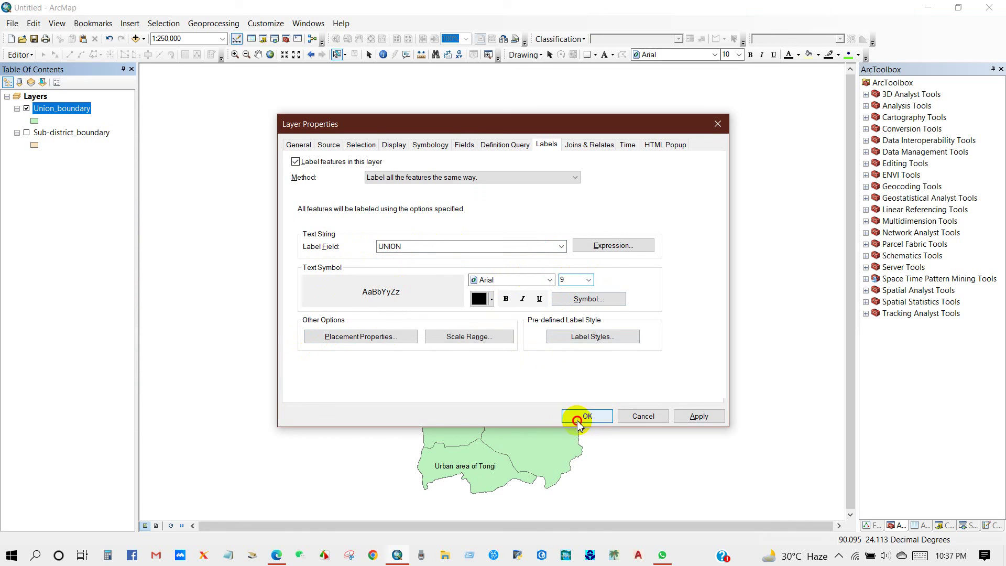
{"action": "left_click", "coordinate": [579, 416]}
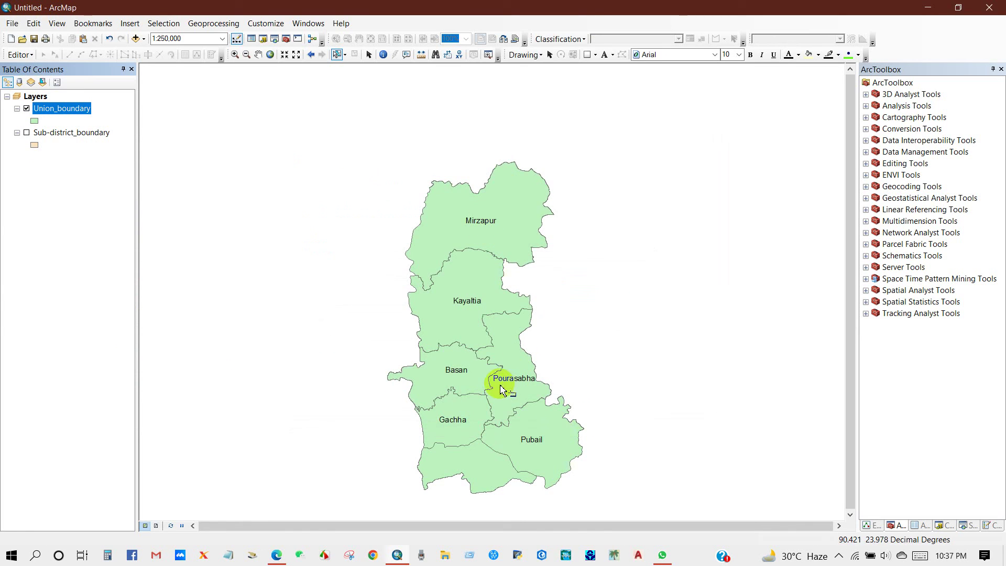
Set the page orientation to landscape and switch the map to layout view.
{"action": "left_click", "coordinate": [258, 56]}
{"action": "left_click_drag", "start_coordinate": [491, 283], "coordinate": [489, 256]}
{"action": "left_click", "coordinate": [13, 24]}
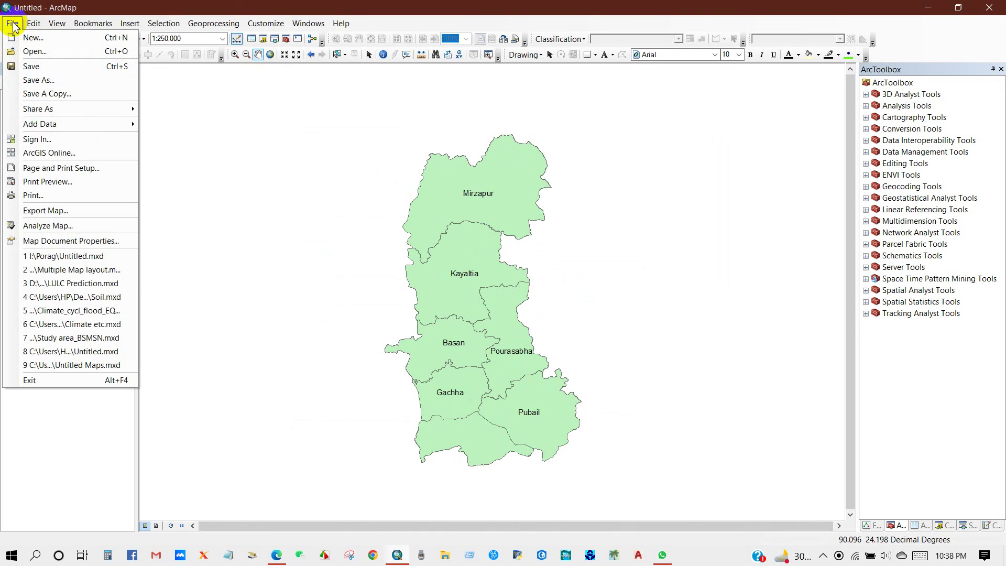
{"action": "left_click", "coordinate": [54, 169]}
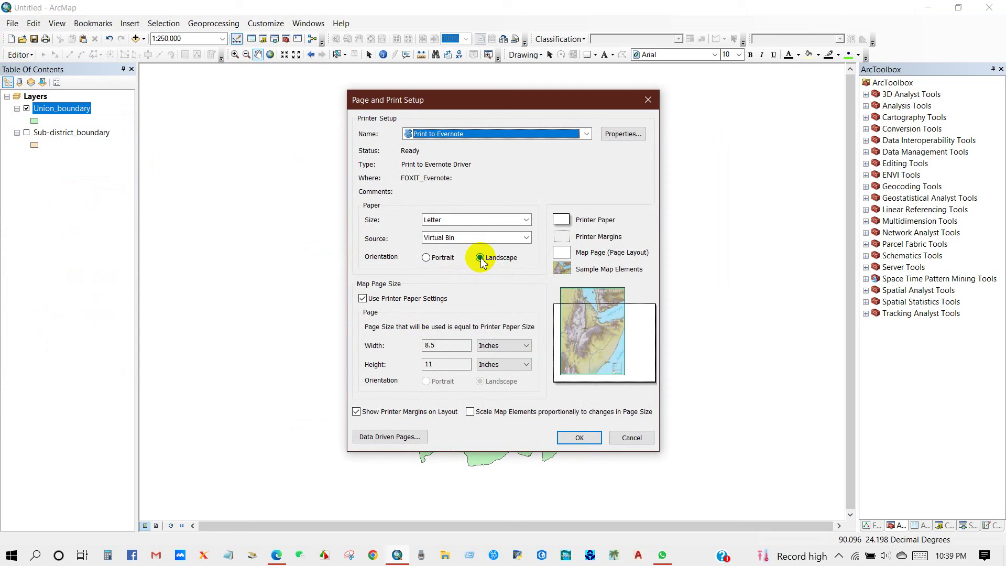
{"action": "left_click", "coordinate": [577, 438]}
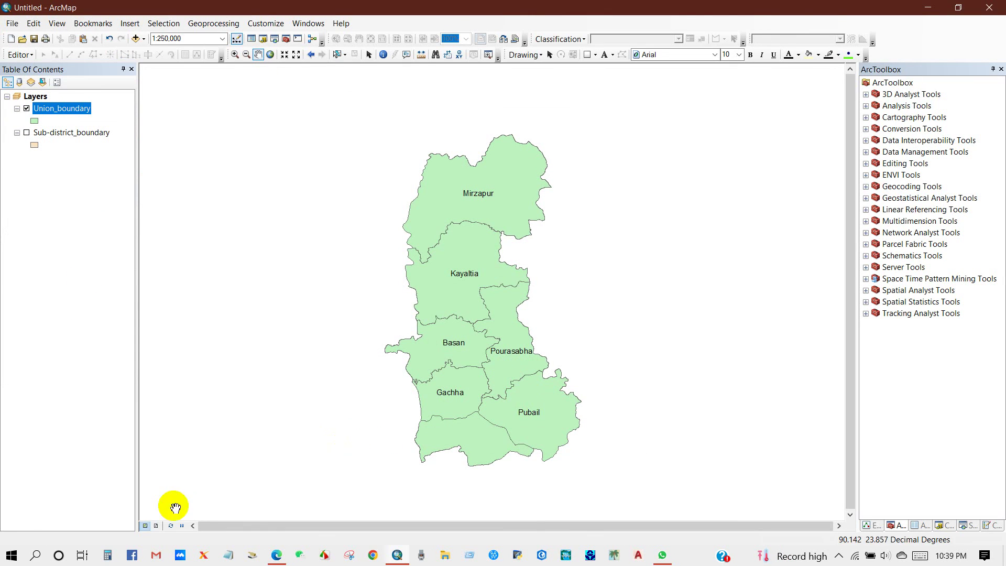
{"action": "left_click", "coordinate": [157, 526]}
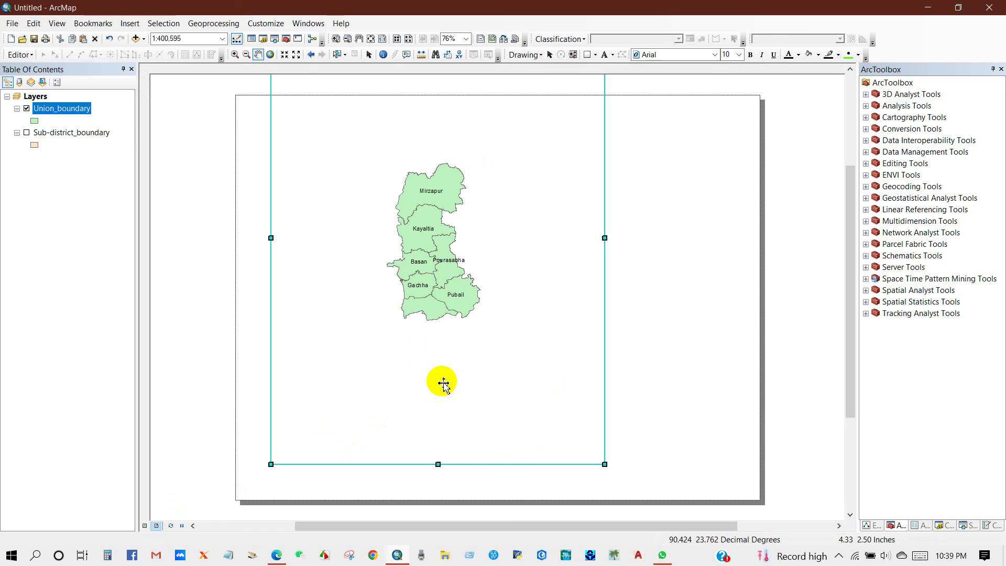
{"action": "scroll", "coordinate": [451, 376], "scroll_direction": "up", "scroll_amount": 1}
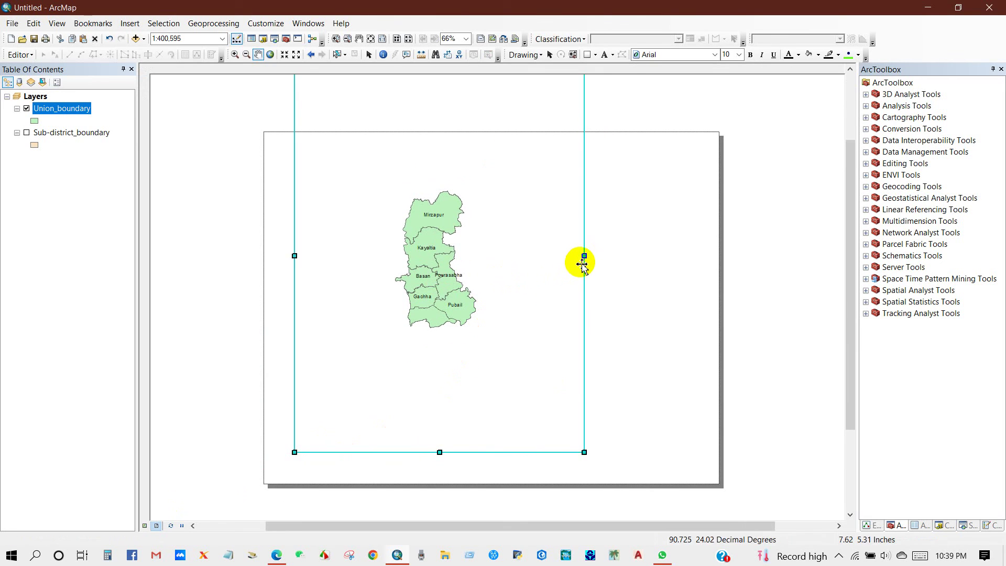
Resize the main data frame to fill most of the page's height and set its map to full extent.
{"action": "left_click", "coordinate": [439, 451]}
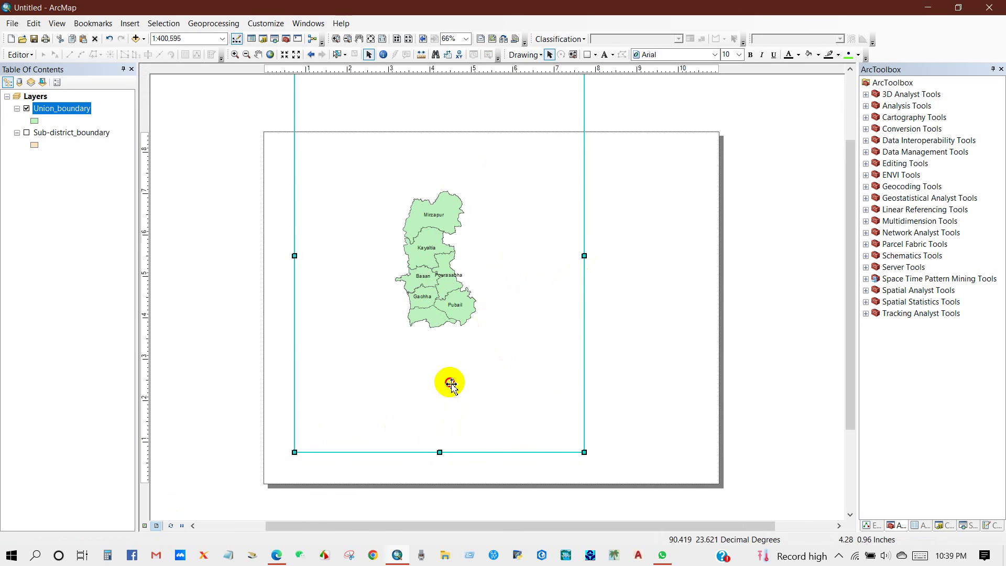
{"action": "key", "text": "ctrl+z"}
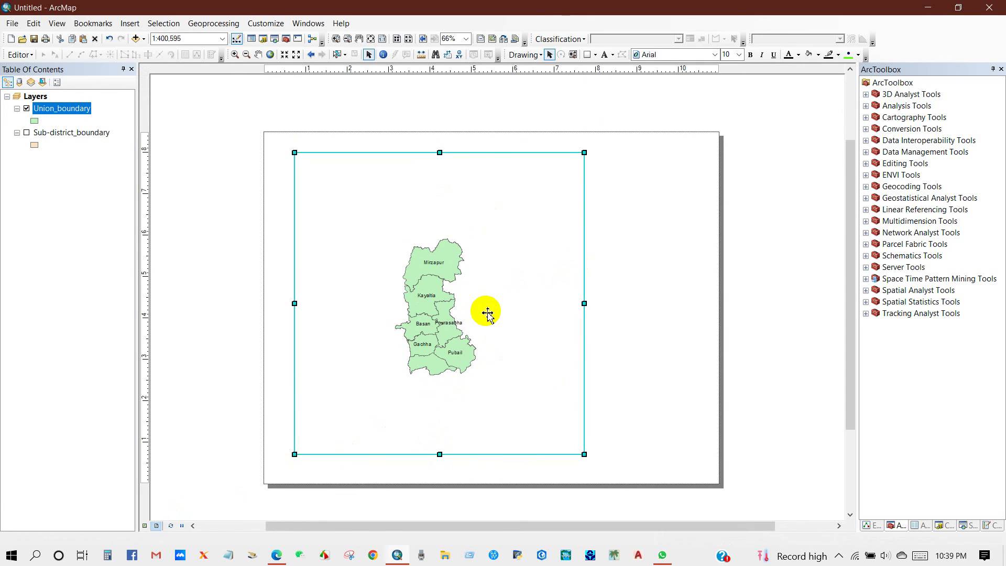
{"action": "left_click_drag", "start_coordinate": [440, 152], "coordinate": [441, 148]}
{"action": "left_click_drag", "start_coordinate": [440, 454], "coordinate": [440, 466]}
{"action": "left_click_drag", "start_coordinate": [296, 308], "coordinate": [286, 307]}
{"action": "right_click", "coordinate": [345, 255]}
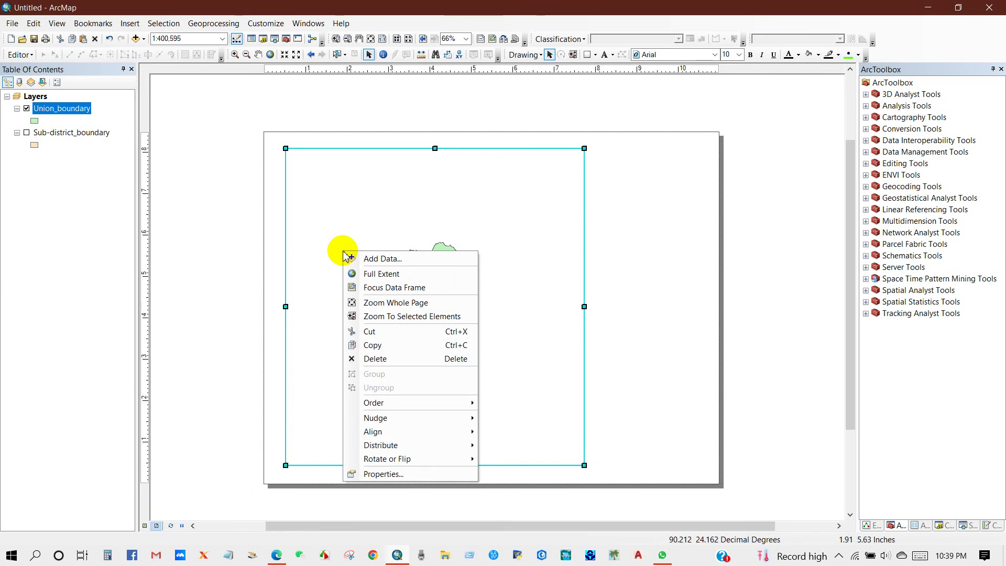
{"action": "left_click", "coordinate": [361, 273]}
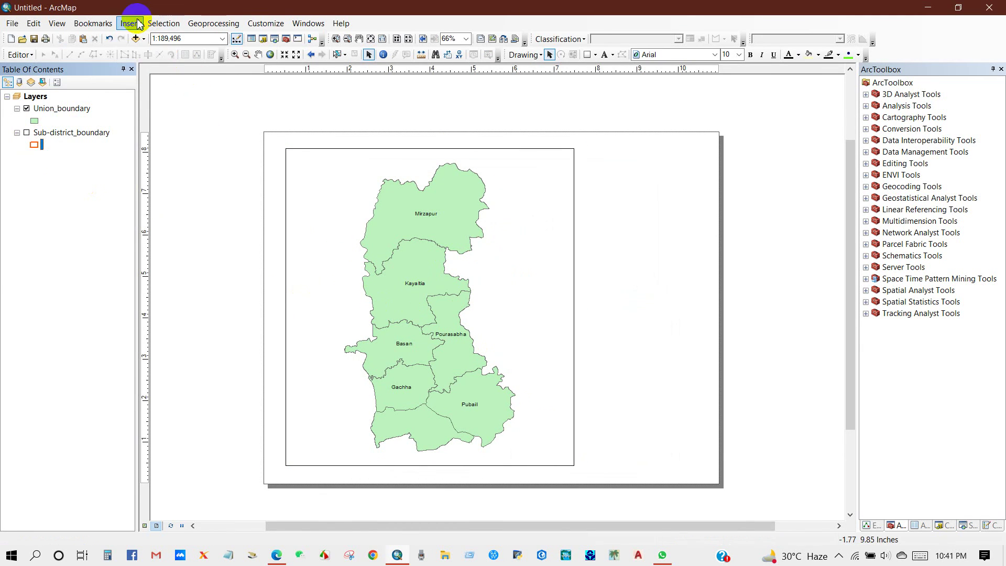
Insert a new data frame, place it in the page's upper-right corner and narrow it to fit beside the main map.
{"action": "left_click", "coordinate": [129, 24]}
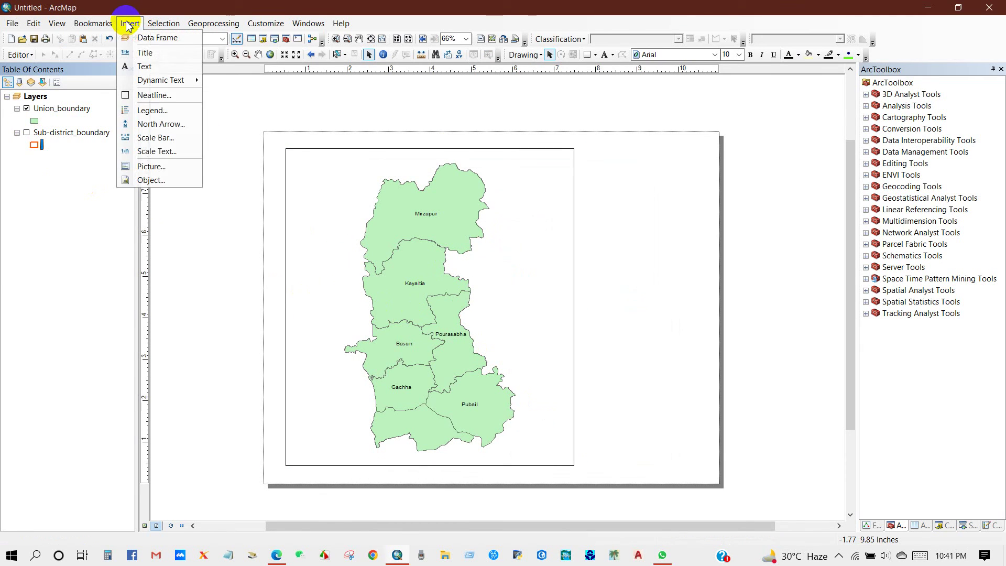
{"action": "left_click", "coordinate": [152, 37]}
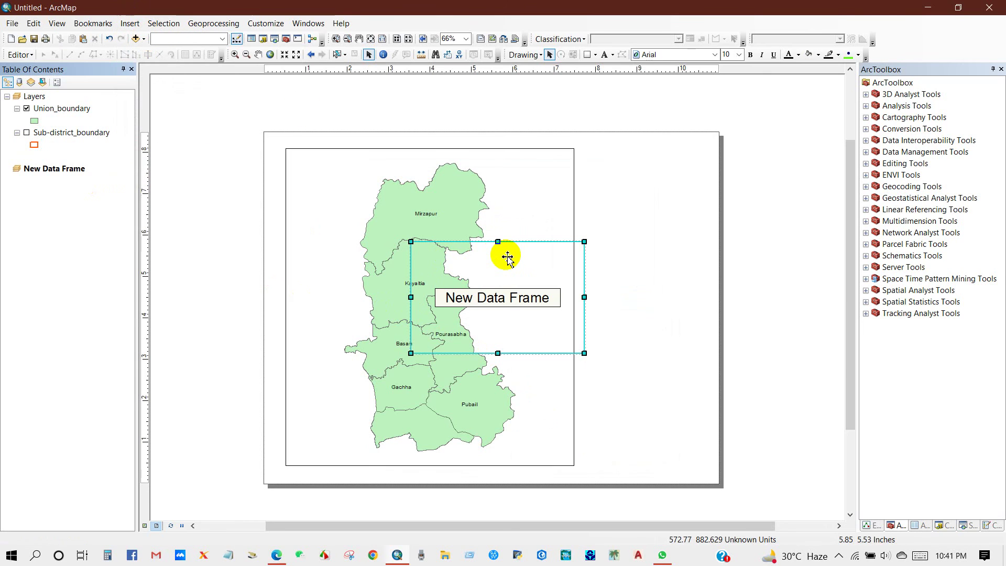
{"action": "left_click_drag", "start_coordinate": [499, 269], "coordinate": [668, 173]}
{"action": "left_click_drag", "start_coordinate": [761, 206], "coordinate": [709, 210]}
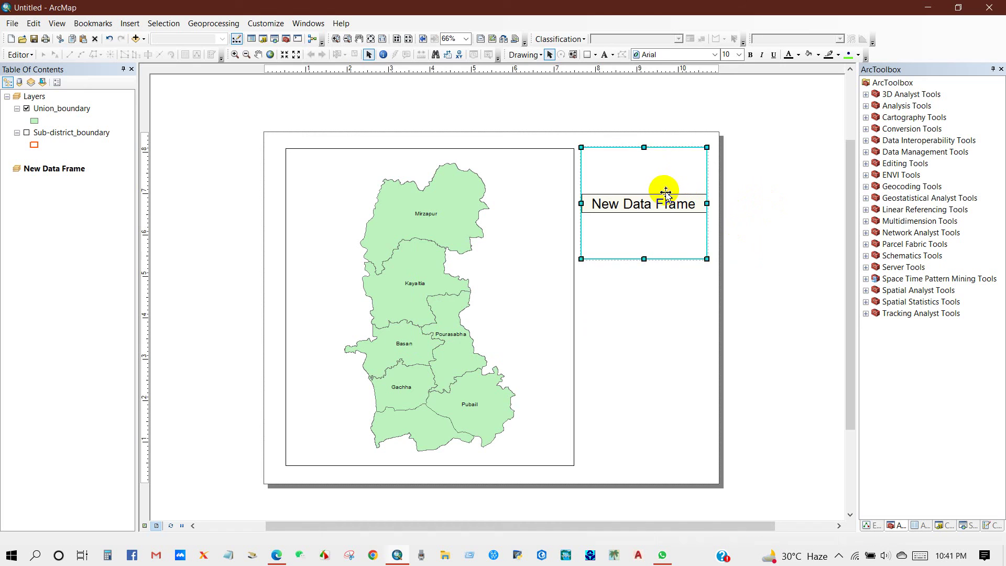
Add World.shp from the Shapefile folder to the new data frame.
{"action": "right_click", "coordinate": [640, 193]}
{"action": "left_click", "coordinate": [667, 197]}
{"action": "left_click", "coordinate": [514, 299]}
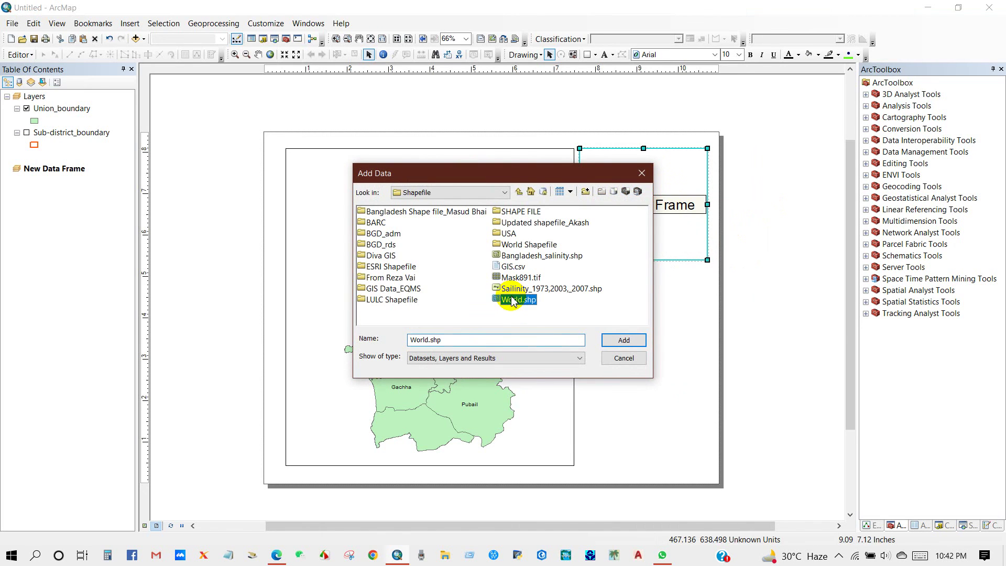
{"action": "left_click", "coordinate": [612, 340]}
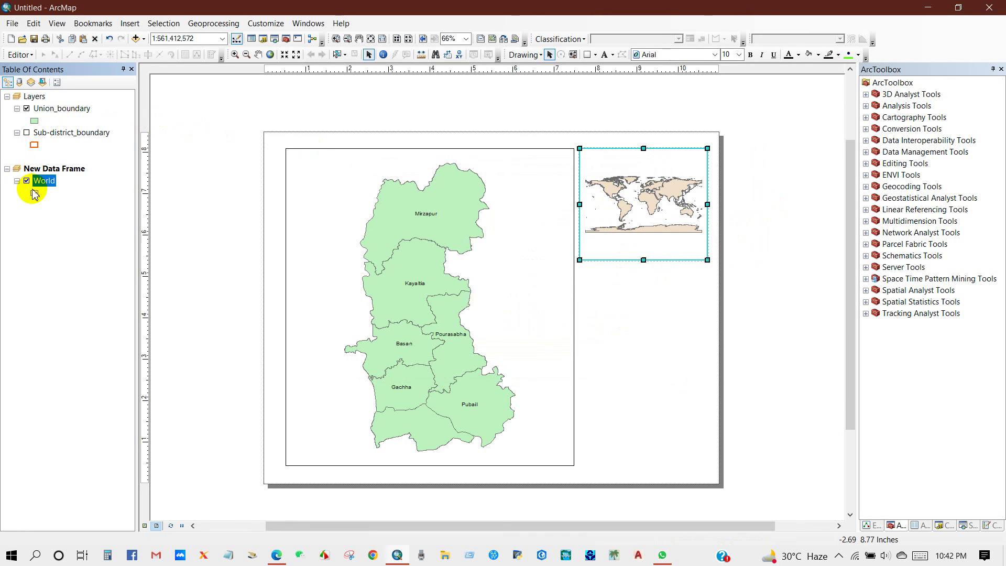
Change the Union_boundary layer's symbol to Hollow.
{"action": "left_click", "coordinate": [34, 121]}
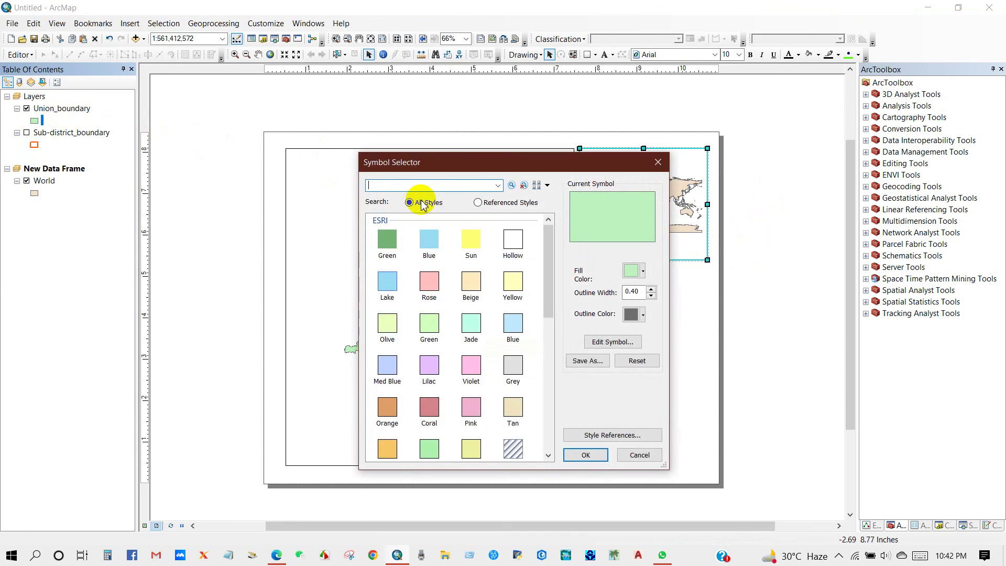
{"action": "left_click", "coordinate": [513, 240]}
{"action": "left_click", "coordinate": [578, 455]}
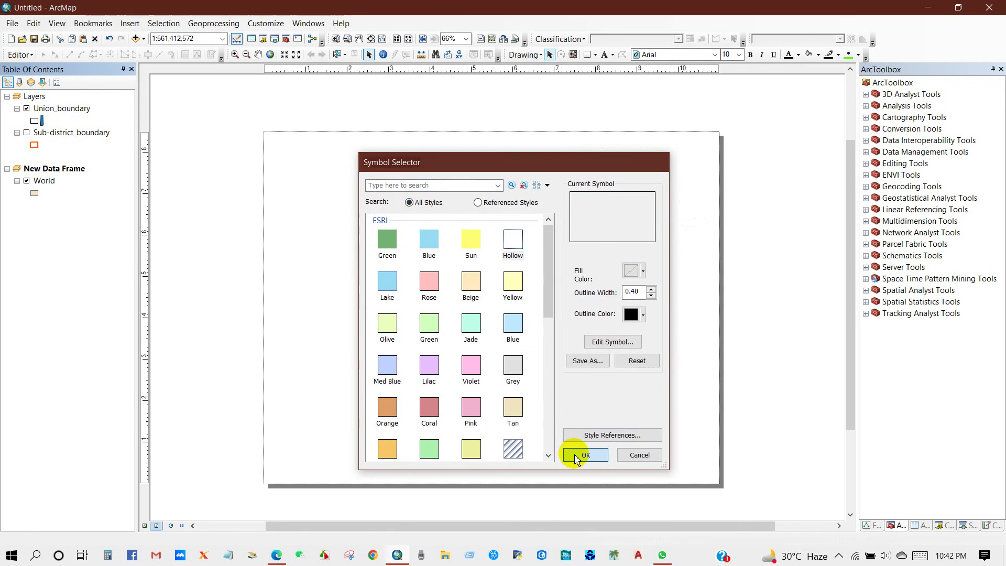
{"action": "left_click", "coordinate": [257, 242]}
Add the Oceans basemap to the Layers data frame.
{"action": "left_click", "coordinate": [316, 240]}
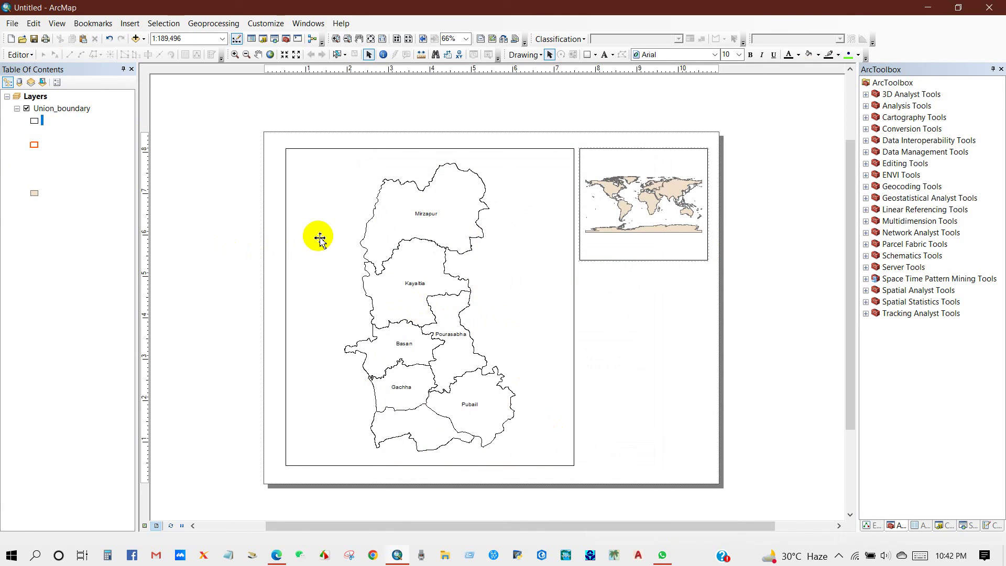
{"action": "left_click", "coordinate": [144, 39]}
{"action": "left_click", "coordinate": [202, 155]}
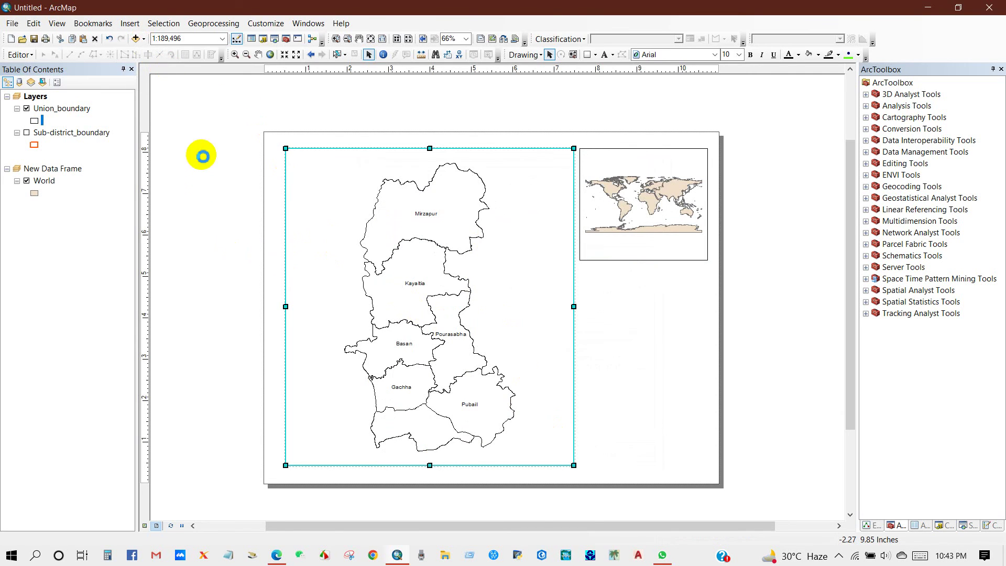
{"action": "left_click", "coordinate": [489, 404]}
{"action": "left_click", "coordinate": [562, 462]}
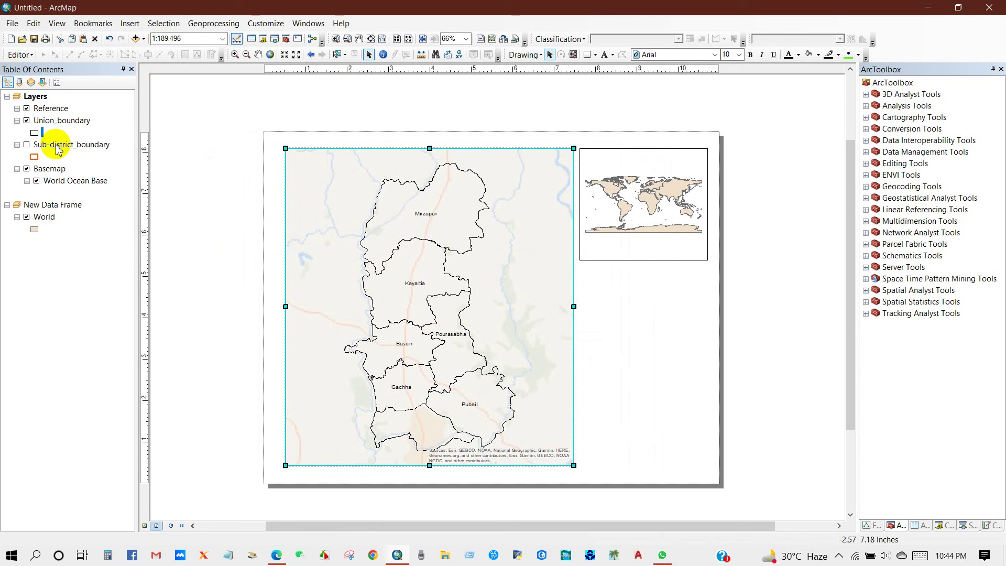
Set the Union_boundary outline to orange-red with a width of 1.
{"action": "left_click", "coordinate": [37, 134]}
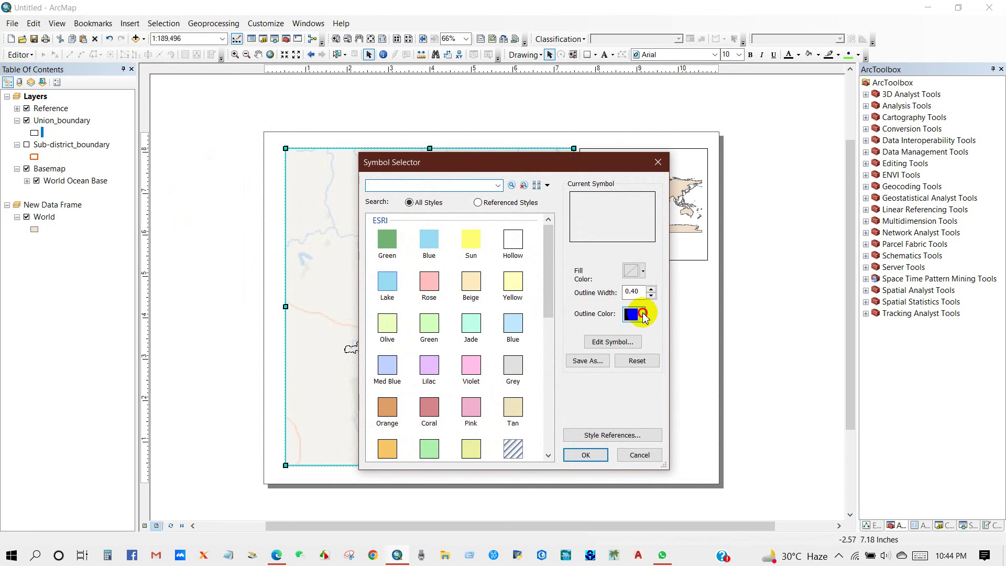
{"action": "left_click", "coordinate": [643, 315]}
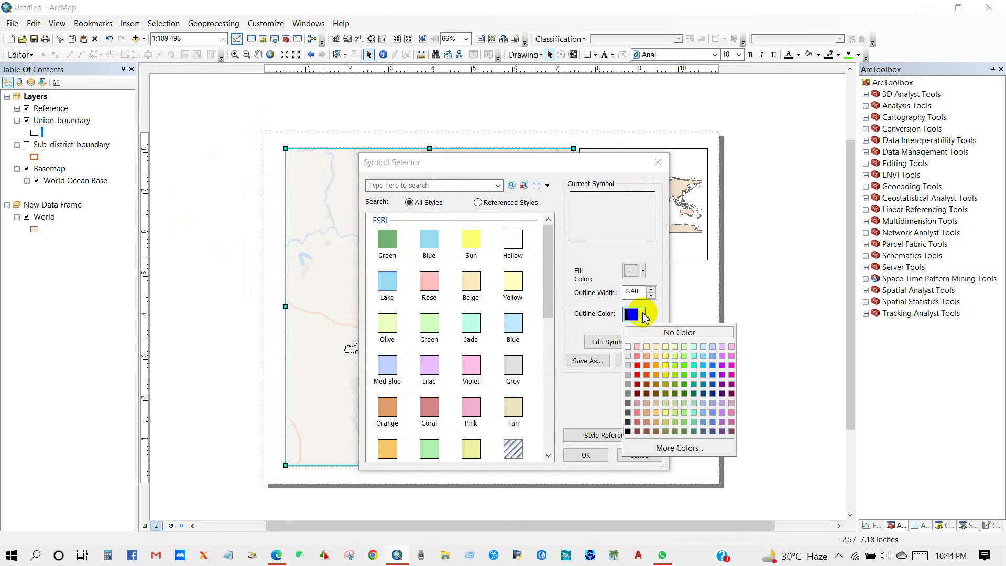
{"action": "left_click", "coordinate": [647, 376]}
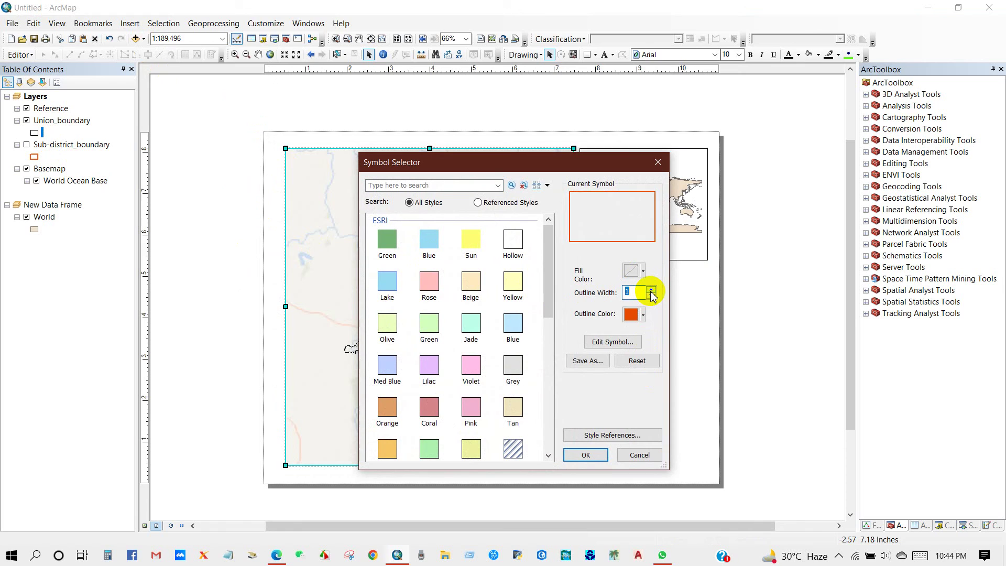
{"action": "left_click", "coordinate": [585, 455]}
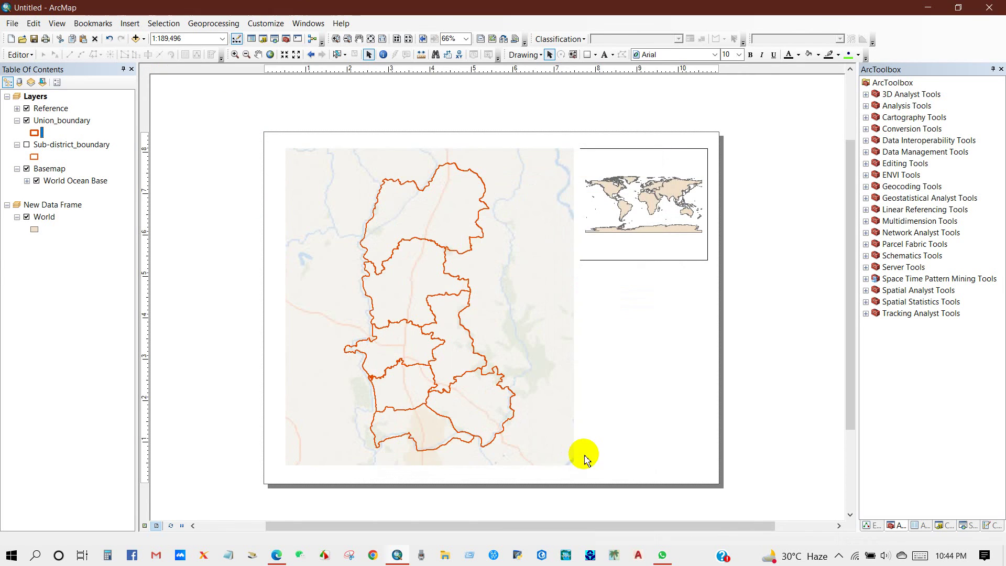
{"action": "left_click", "coordinate": [211, 288]}
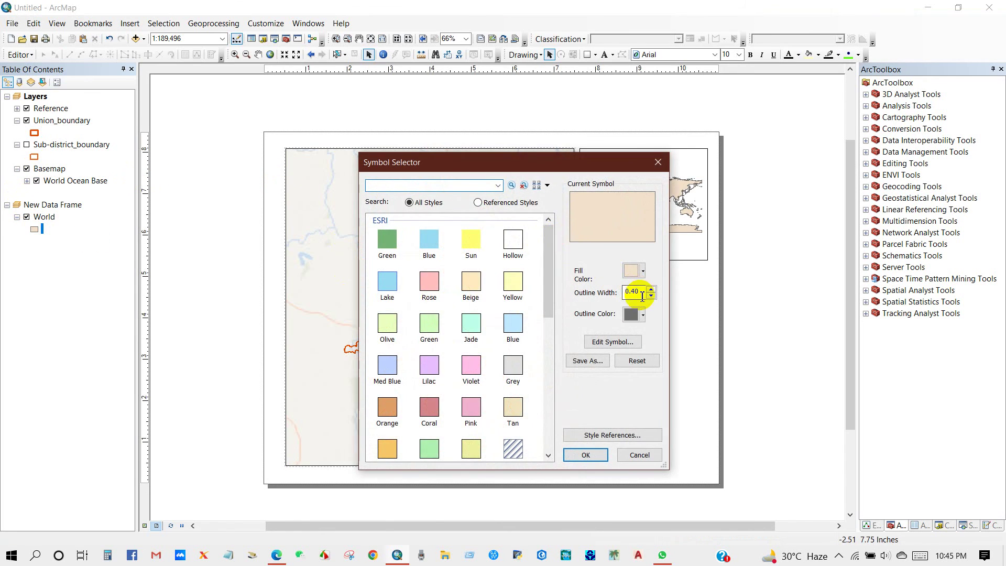
Set the World layer's fill to No Color.
{"action": "left_click", "coordinate": [644, 271]}
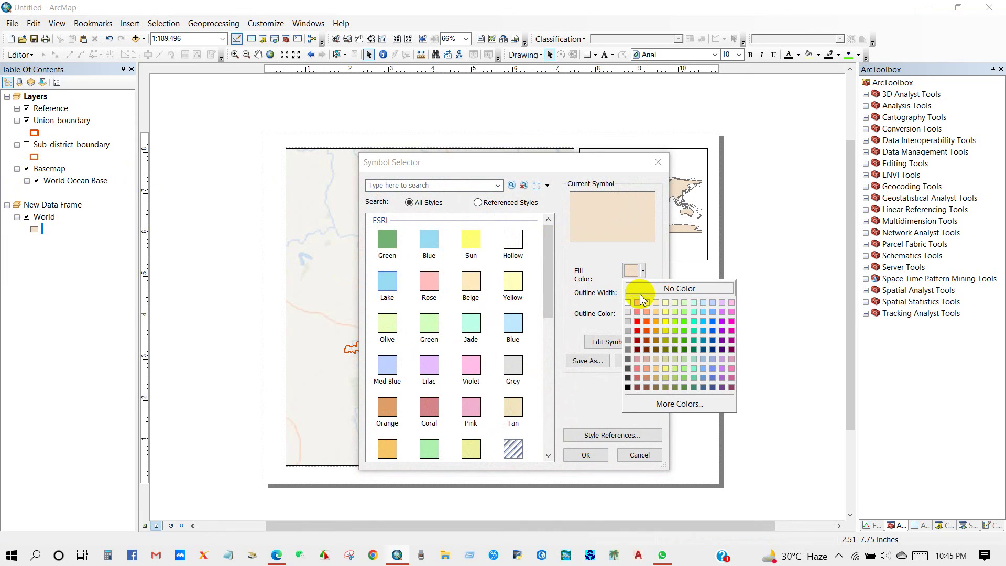
{"action": "left_click", "coordinate": [641, 290]}
{"action": "left_click", "coordinate": [586, 455]}
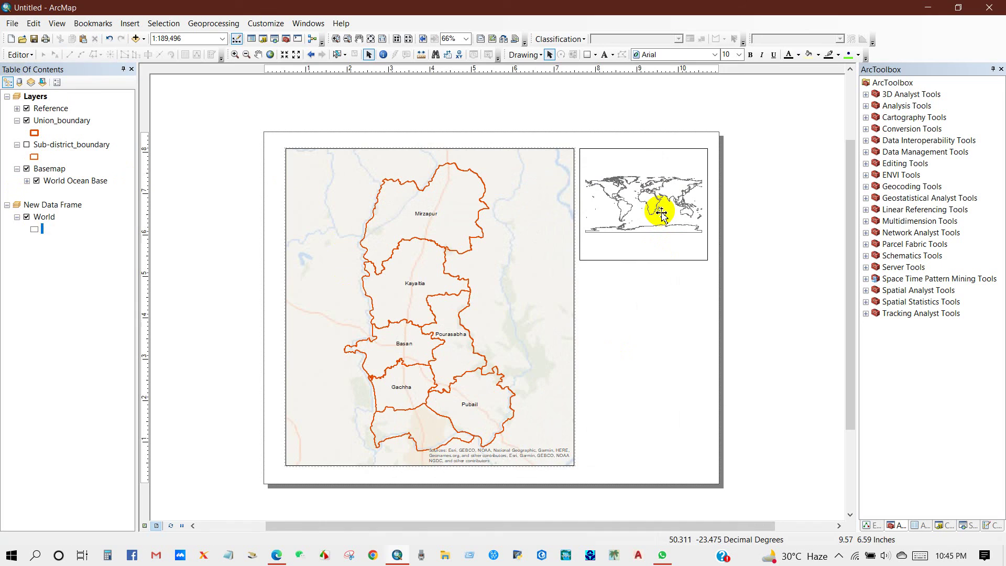
Add the Oceans basemap to the New Data Frame holding the world map.
{"action": "left_click", "coordinate": [660, 211]}
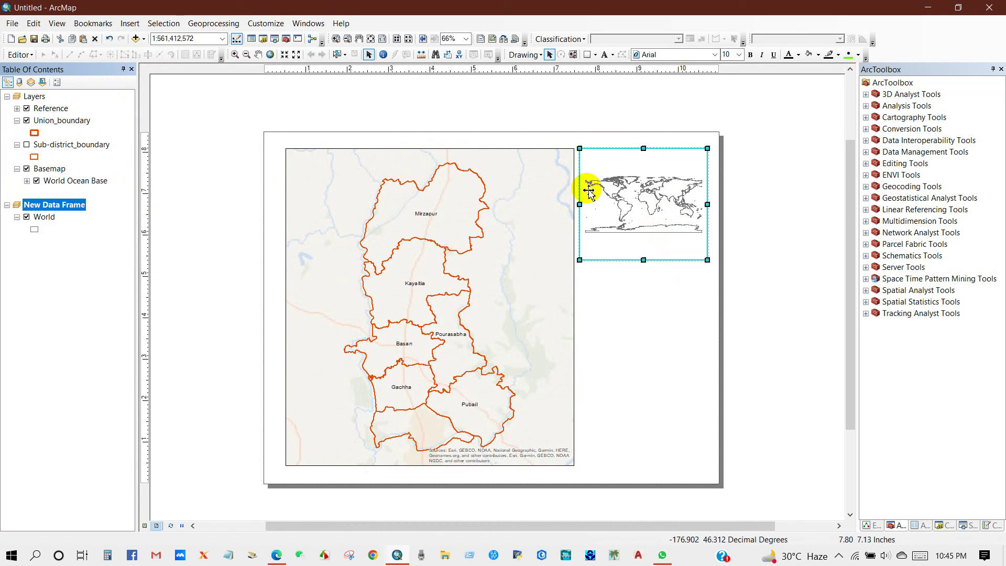
{"action": "left_click", "coordinate": [145, 40]}
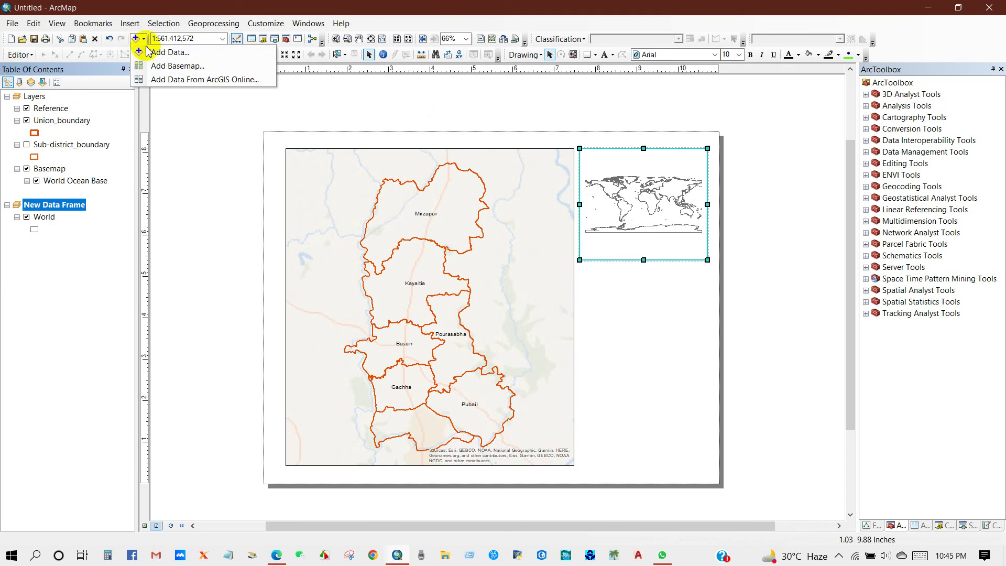
{"action": "left_click", "coordinate": [165, 65]}
{"action": "left_click", "coordinate": [526, 423]}
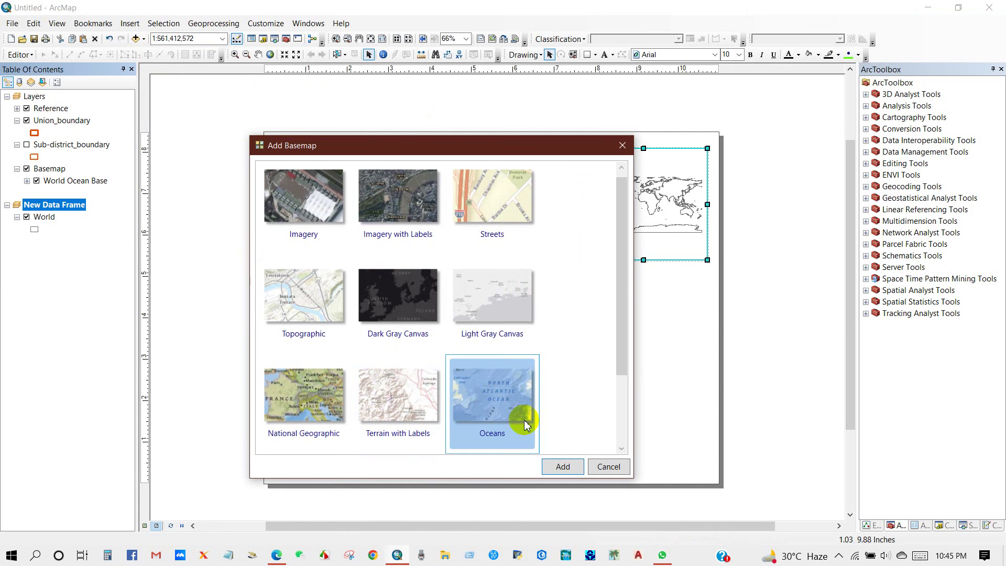
{"action": "left_click", "coordinate": [560, 465]}
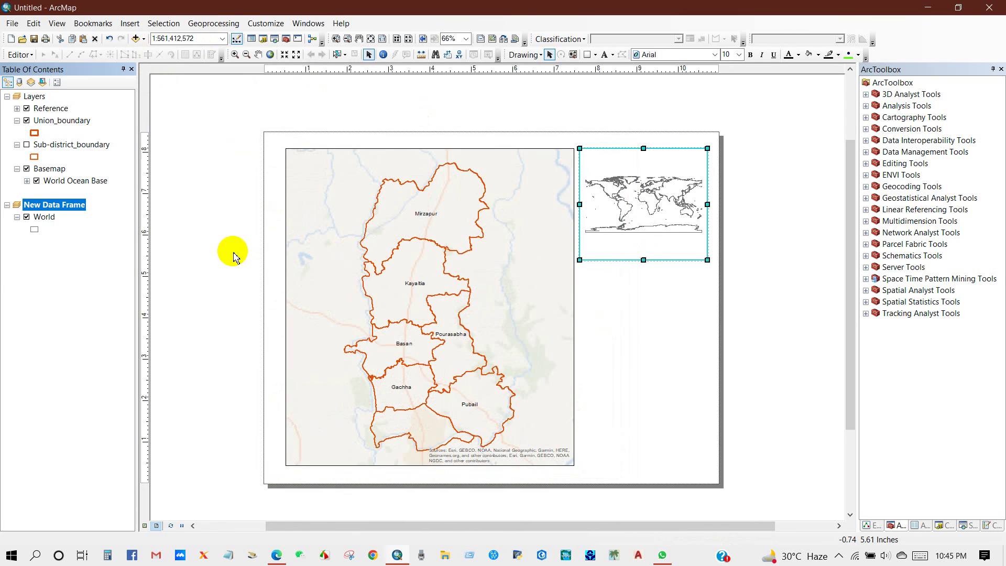
{"action": "left_click", "coordinate": [737, 215]}
{"action": "left_click", "coordinate": [693, 202]}
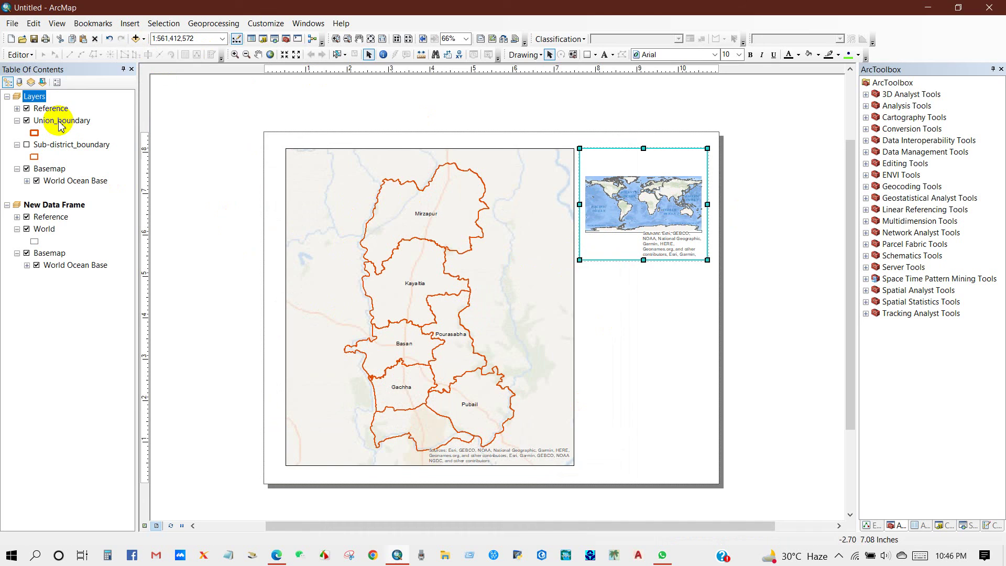
Copy the Sub-district_boundary layer into New Data Frame and turn off the Basemap layers in both data frames.
{"action": "right_click", "coordinate": [56, 150]}
{"action": "left_click", "coordinate": [84, 153]}
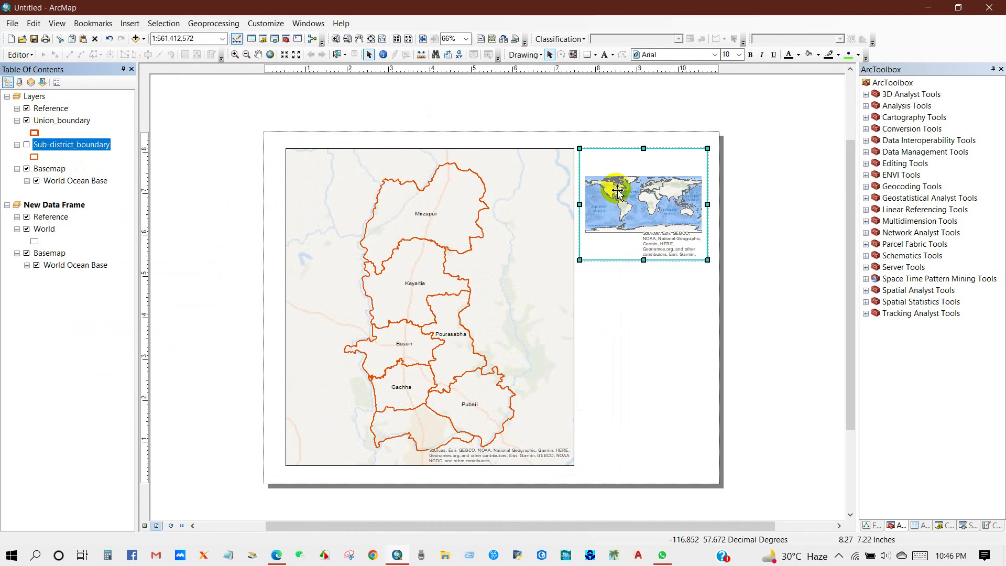
{"action": "right_click", "coordinate": [51, 208]}
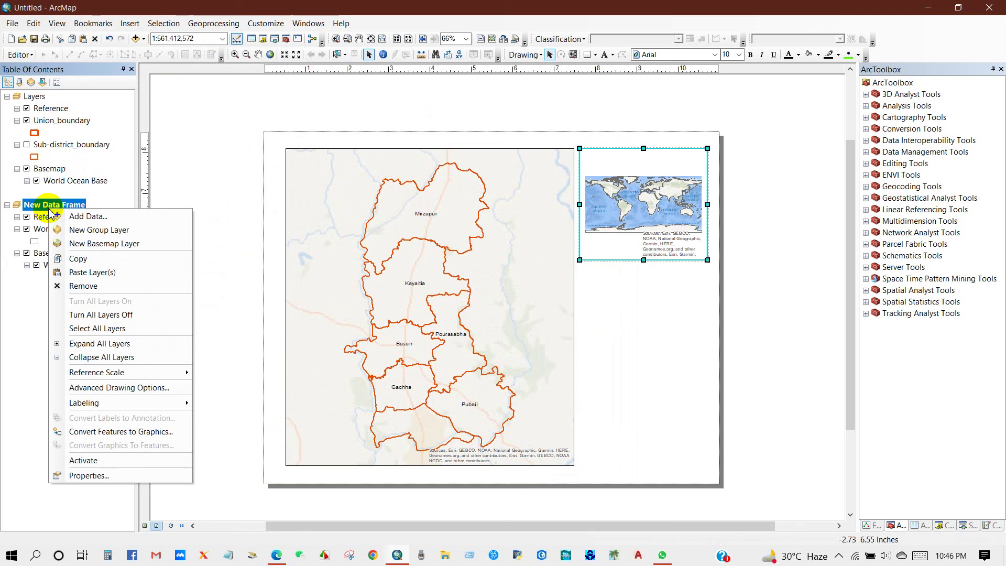
{"action": "left_click", "coordinate": [81, 272]}
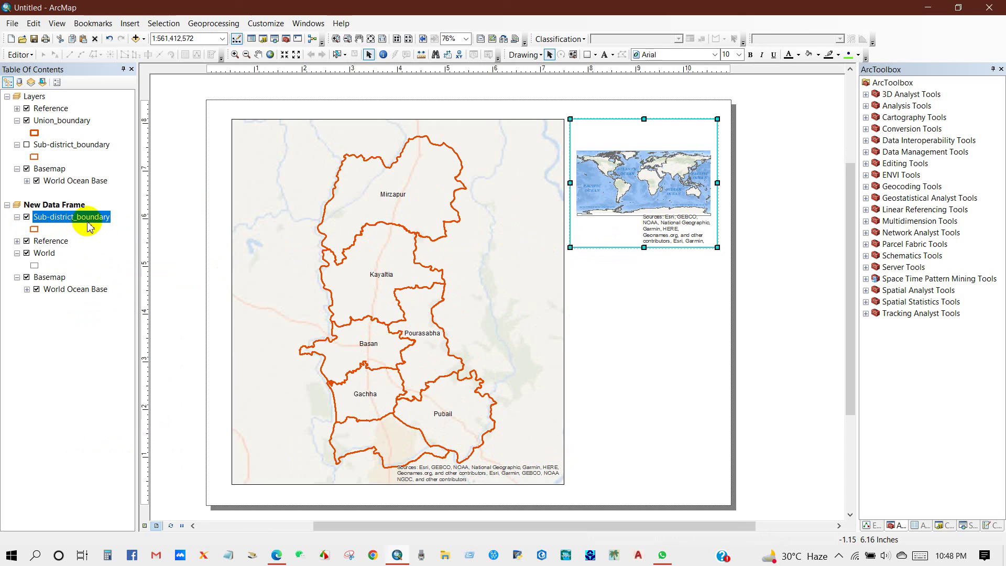
{"action": "left_click", "coordinate": [27, 276]}
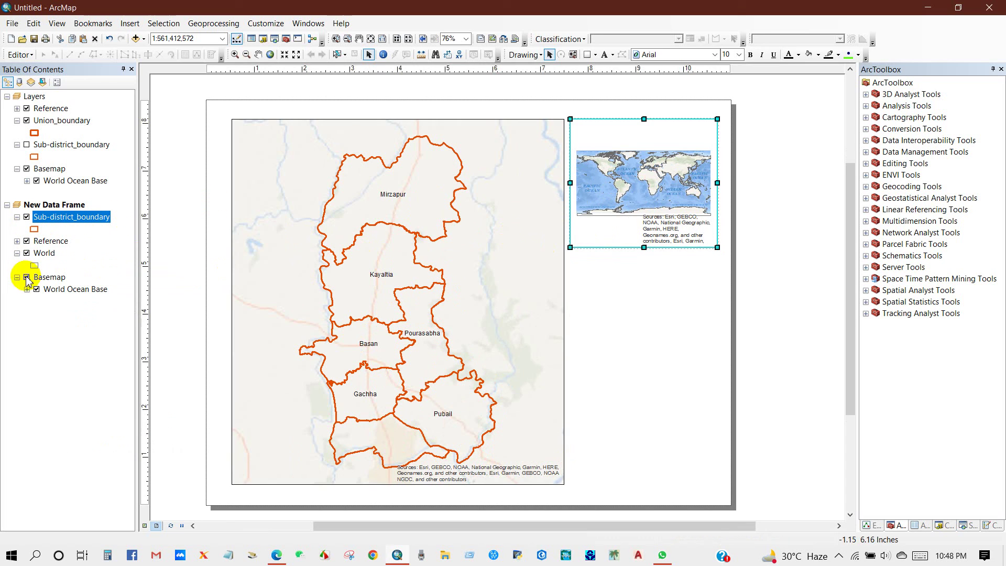
{"action": "left_click", "coordinate": [27, 169]}
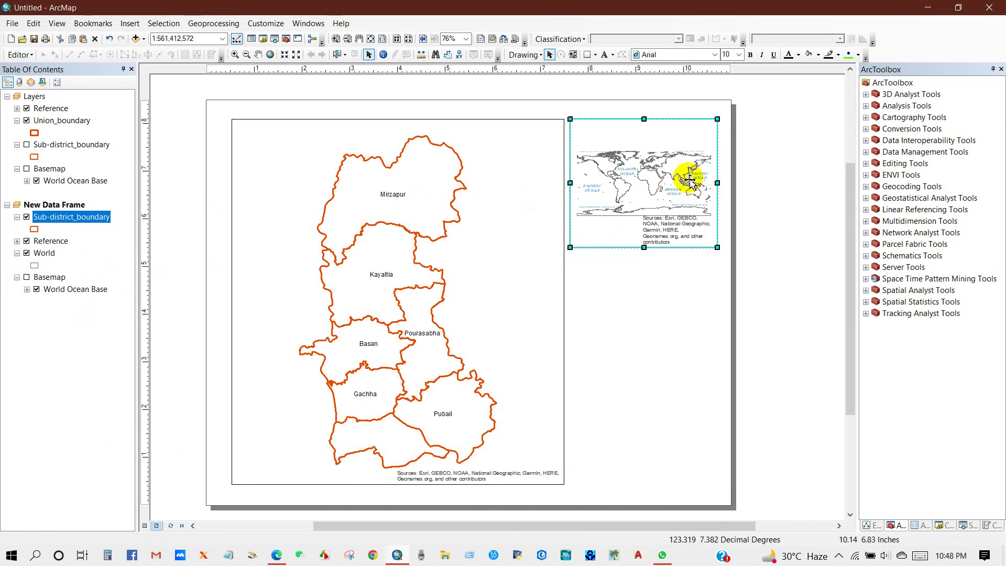
Draw a small rectangle about 0.05 in wide and high over Bangladesh on the world map.
{"action": "scroll", "coordinate": [691, 179], "scroll_direction": "up", "scroll_amount": 2}
{"action": "scroll", "coordinate": [689, 179], "scroll_direction": "up", "scroll_amount": 4}
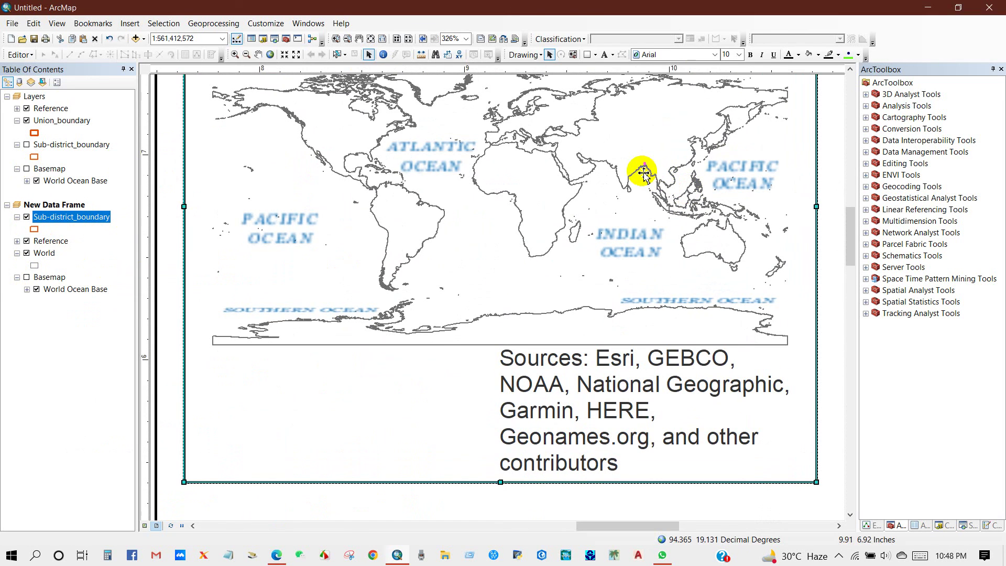
{"action": "left_click", "coordinate": [588, 56]}
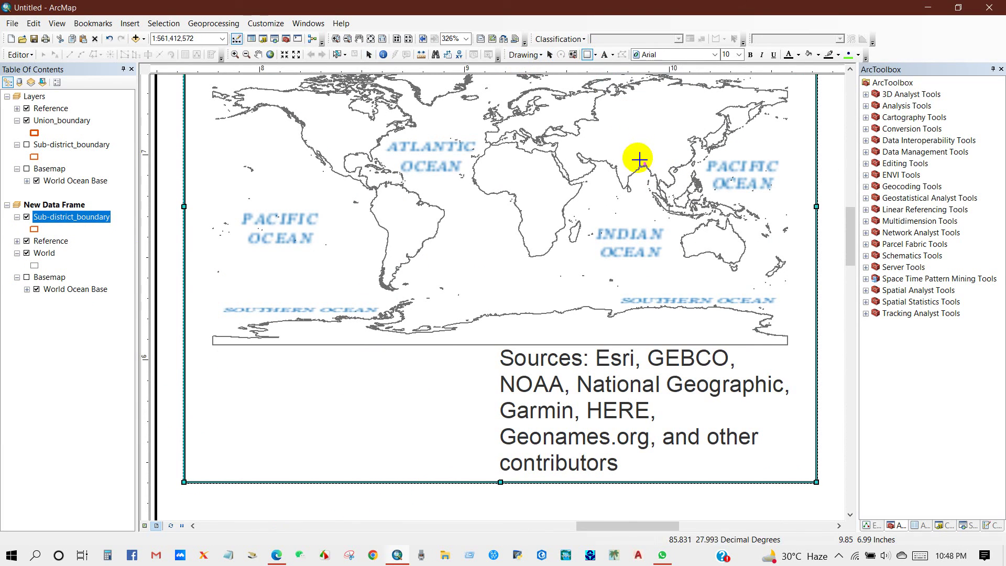
{"action": "left_click_drag", "start_coordinate": [642, 159], "coordinate": [652, 170]}
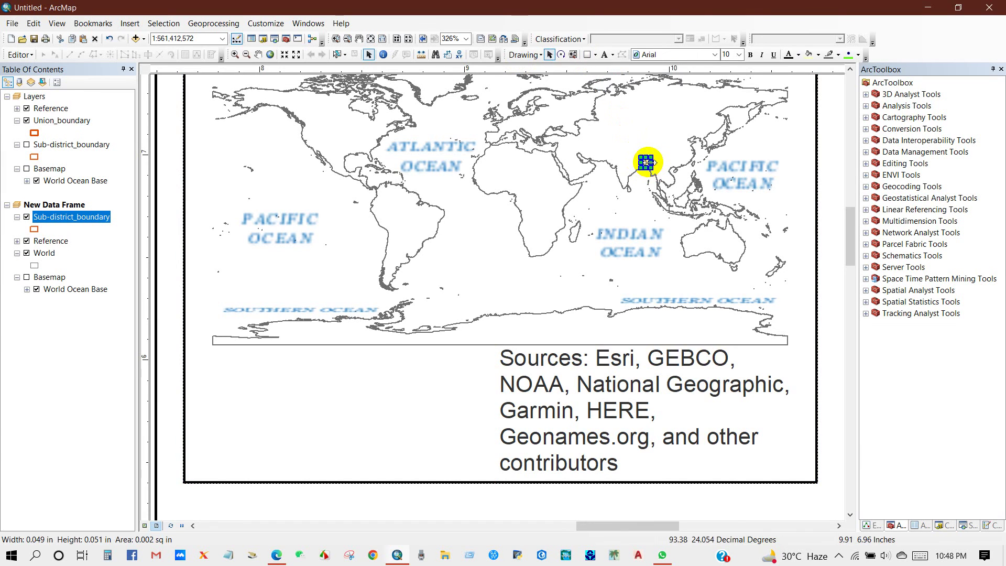
Set the rectangle marking Bangladesh to No Color fill with a red outline.
{"action": "right_click", "coordinate": [646, 164]}
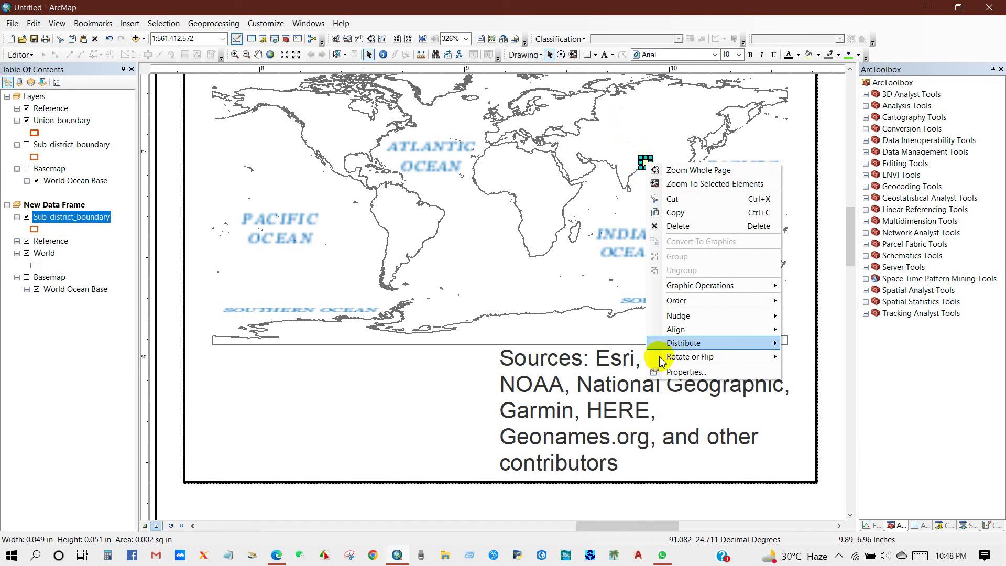
{"action": "left_click", "coordinate": [671, 373]}
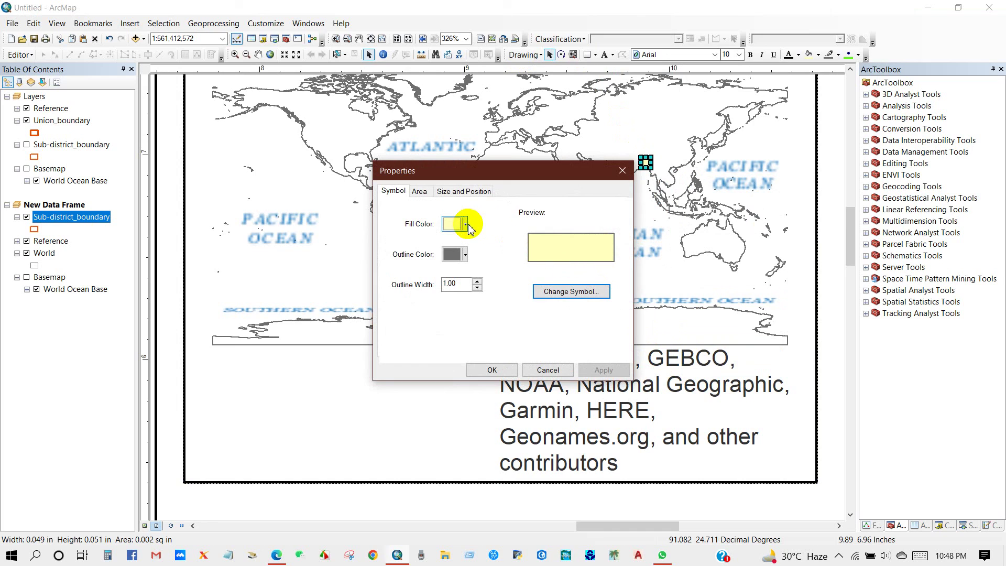
{"action": "left_click", "coordinate": [465, 225]}
{"action": "left_click", "coordinate": [480, 242]}
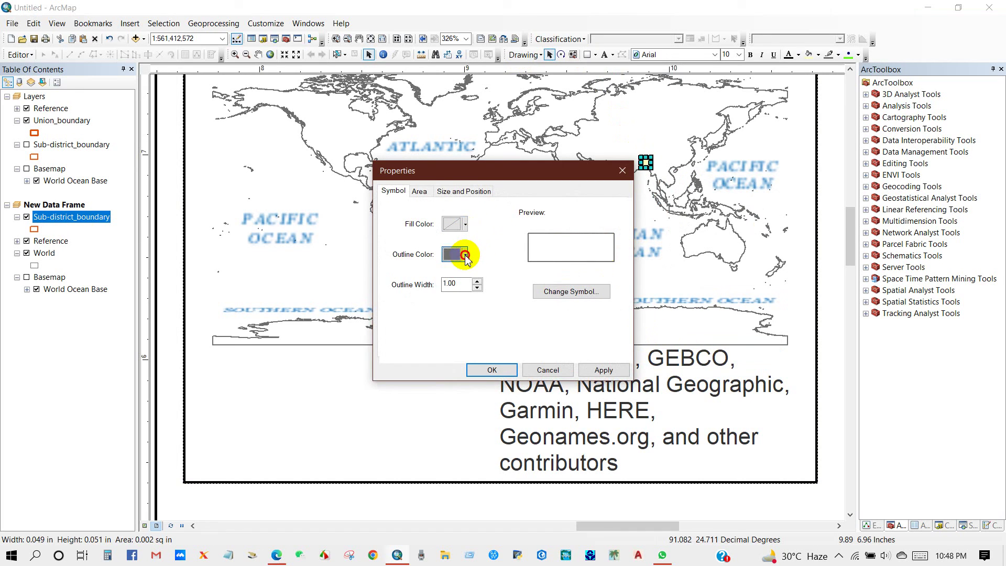
{"action": "left_click", "coordinate": [465, 255]}
{"action": "left_click", "coordinate": [456, 306]}
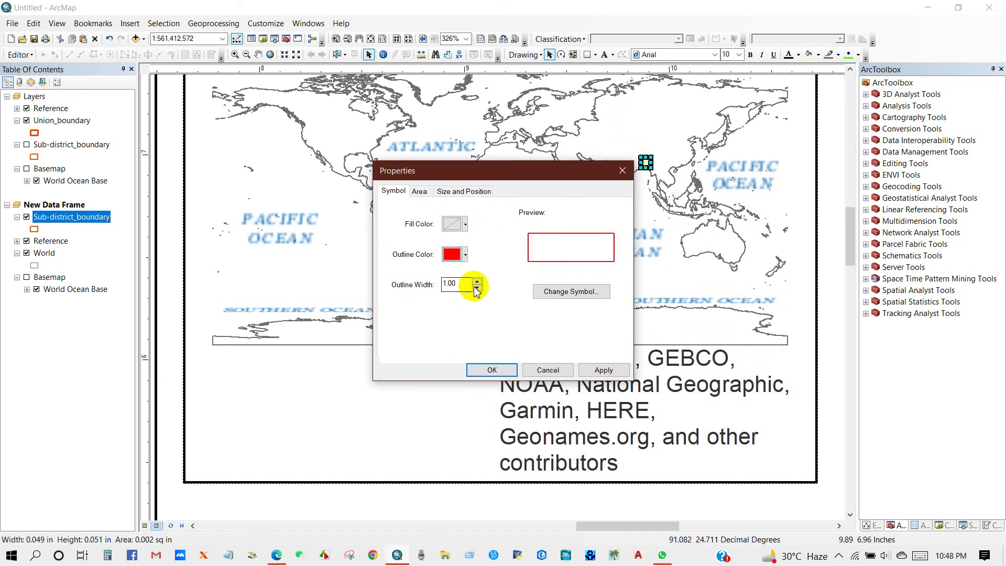
{"action": "left_click", "coordinate": [490, 370]}
{"action": "left_click", "coordinate": [647, 187]}
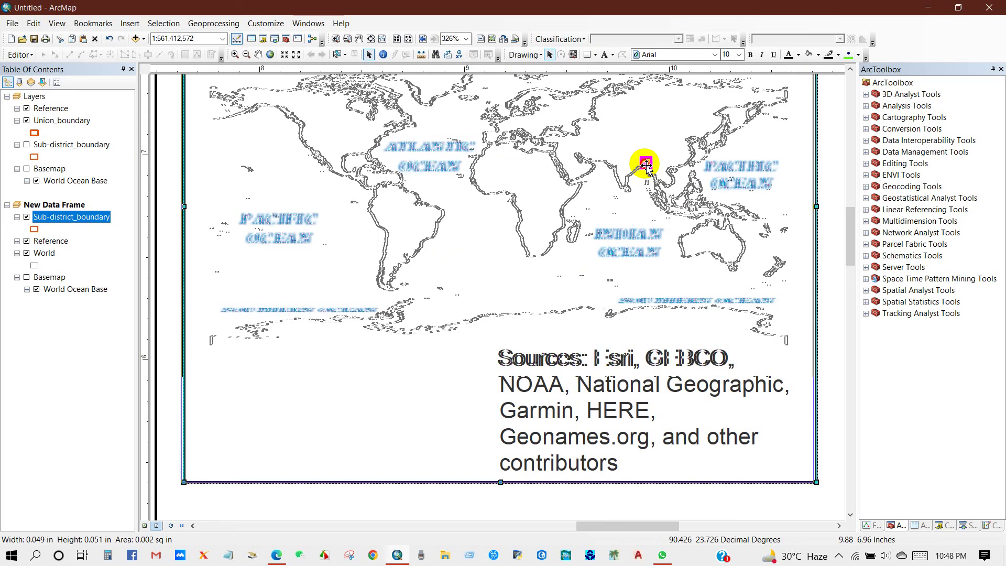
{"action": "left_click", "coordinate": [648, 165]}
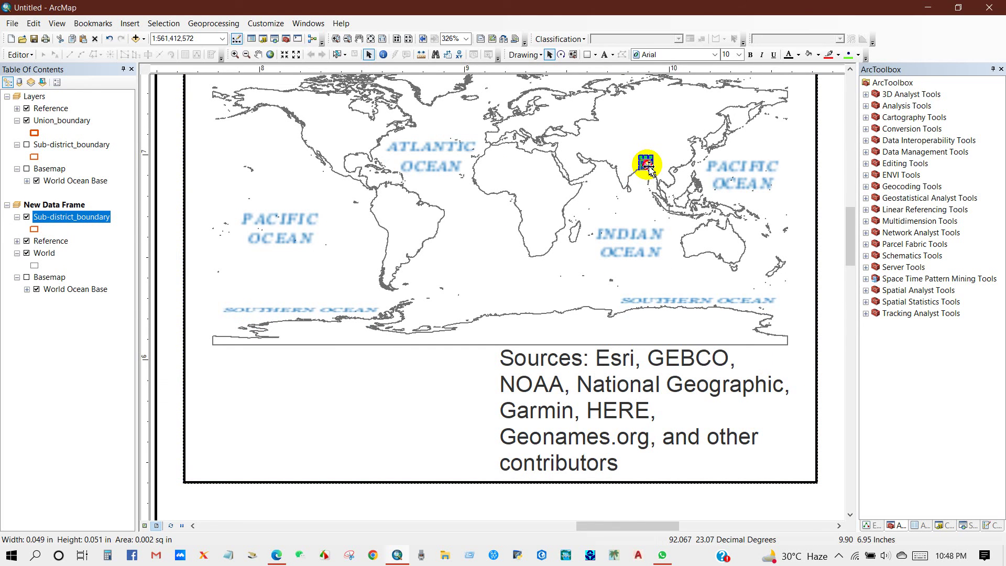
Turn on the Basemap layers in both the New Data Frame and Layers data frames.
{"action": "scroll", "coordinate": [651, 224], "scroll_direction": "down", "scroll_amount": 7}
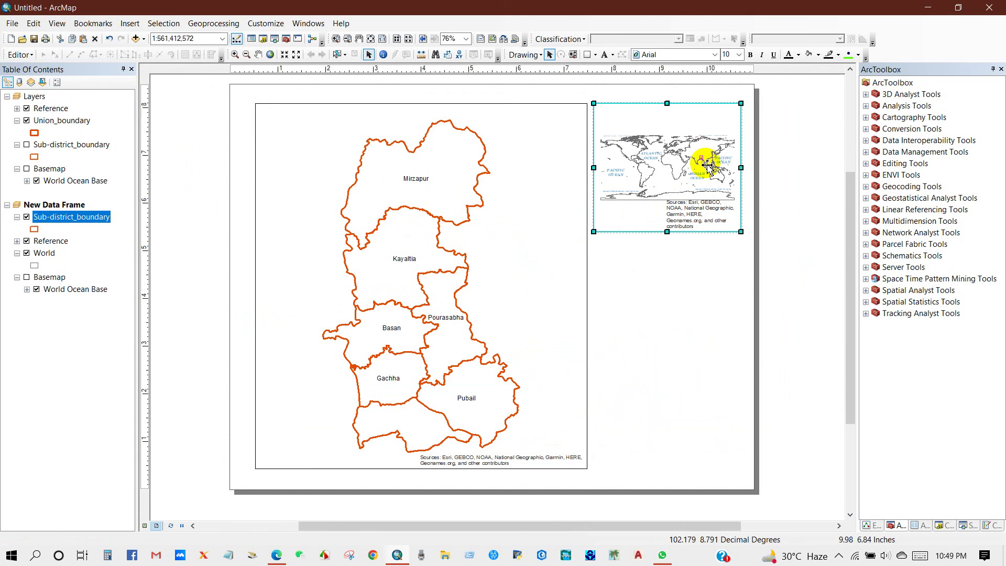
{"action": "left_click", "coordinate": [27, 278]}
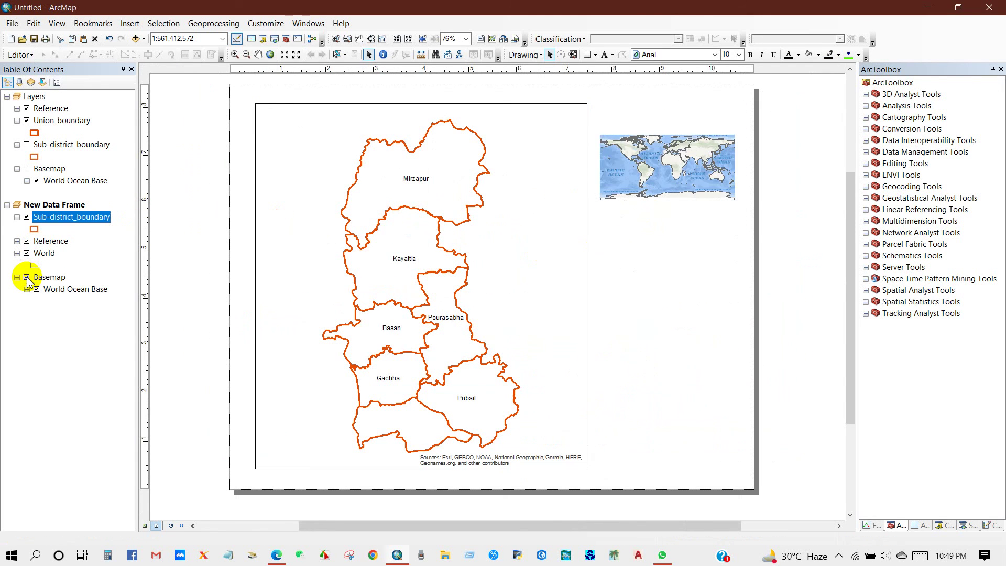
{"action": "left_click", "coordinate": [27, 169]}
{"action": "left_click", "coordinate": [797, 220]}
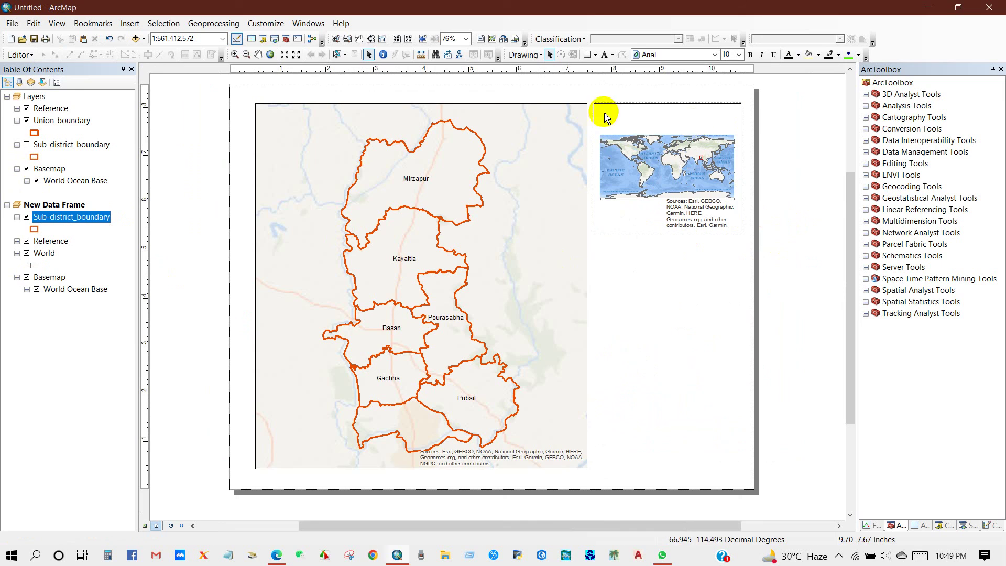
Insert the title "Bangladesh in the World Map" and place it above the world map inside its frame.
{"action": "left_click", "coordinate": [129, 23]}
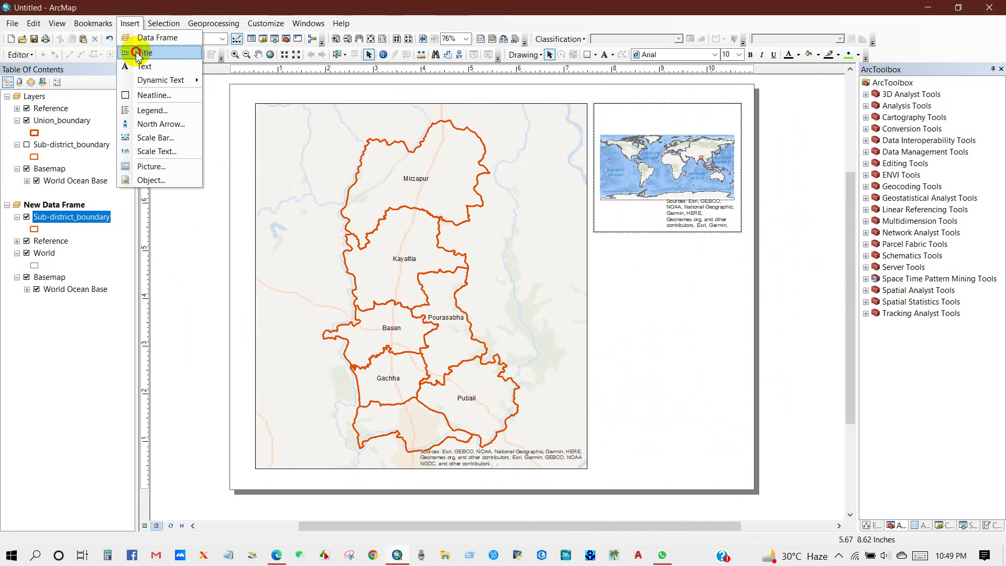
{"action": "left_click", "coordinate": [134, 50]}
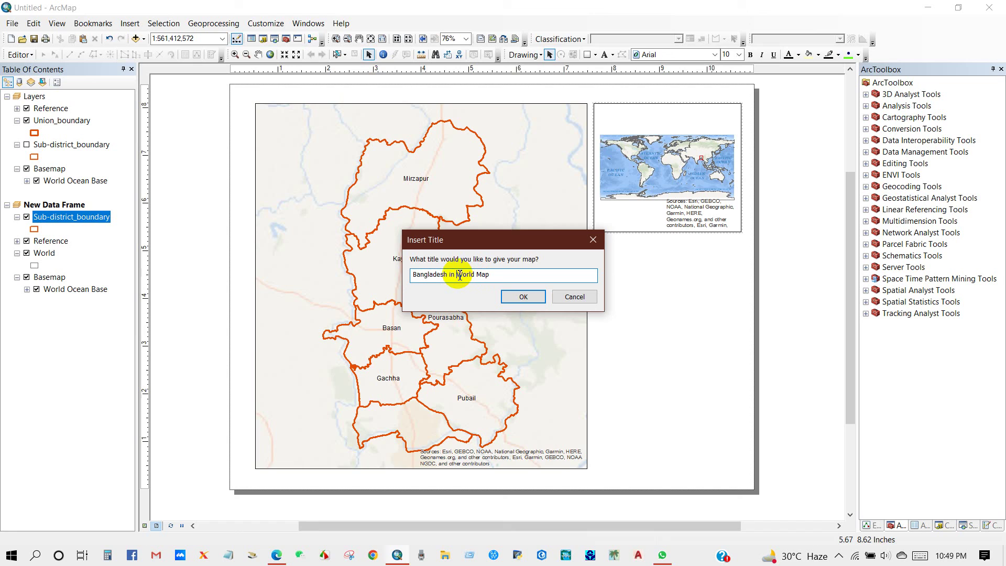
{"action": "left_click", "coordinate": [514, 296]}
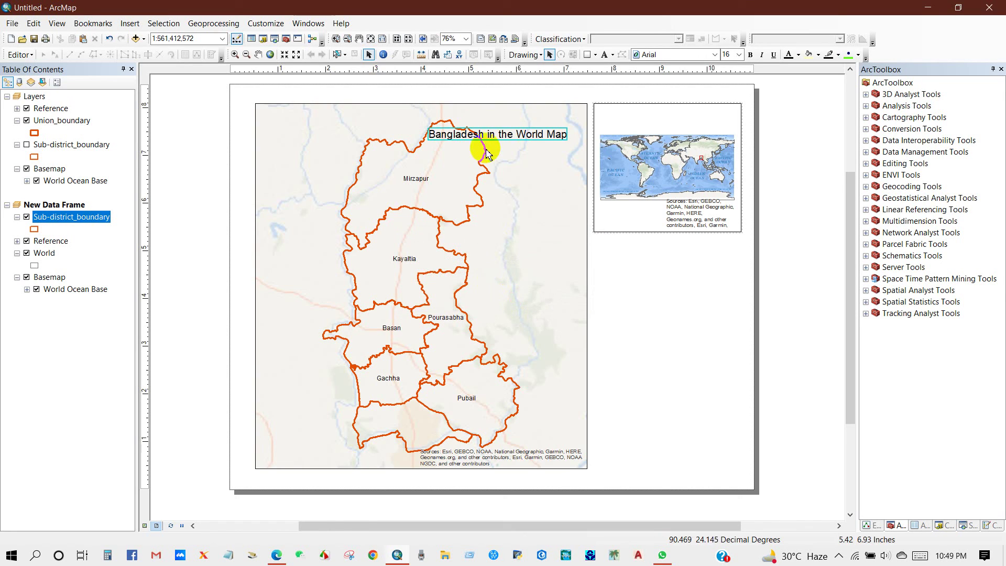
{"action": "left_click_drag", "start_coordinate": [498, 131], "coordinate": [656, 124]}
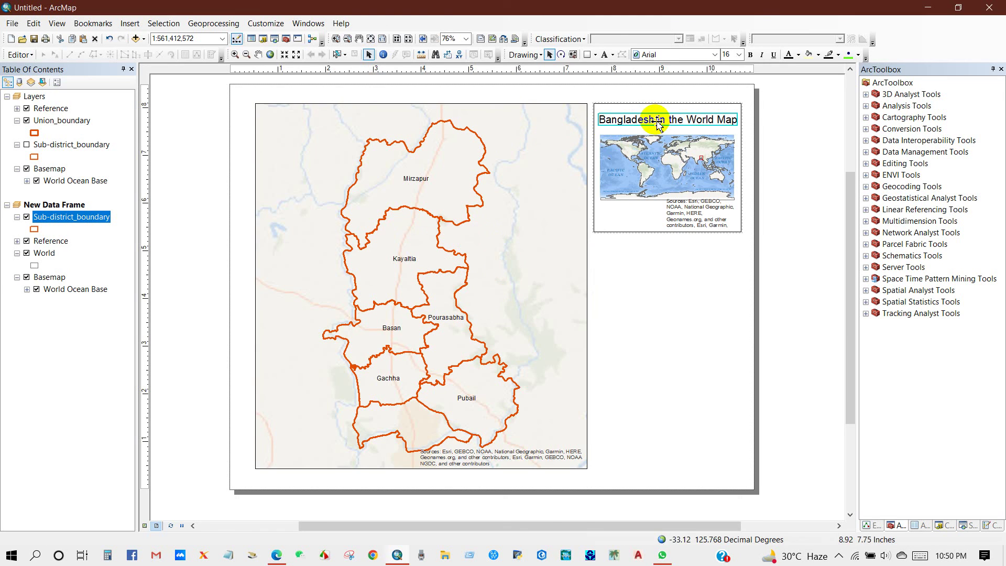
Set the font size of the world map title to 14.
{"action": "right_click", "coordinate": [666, 119]}
{"action": "left_click", "coordinate": [697, 327]}
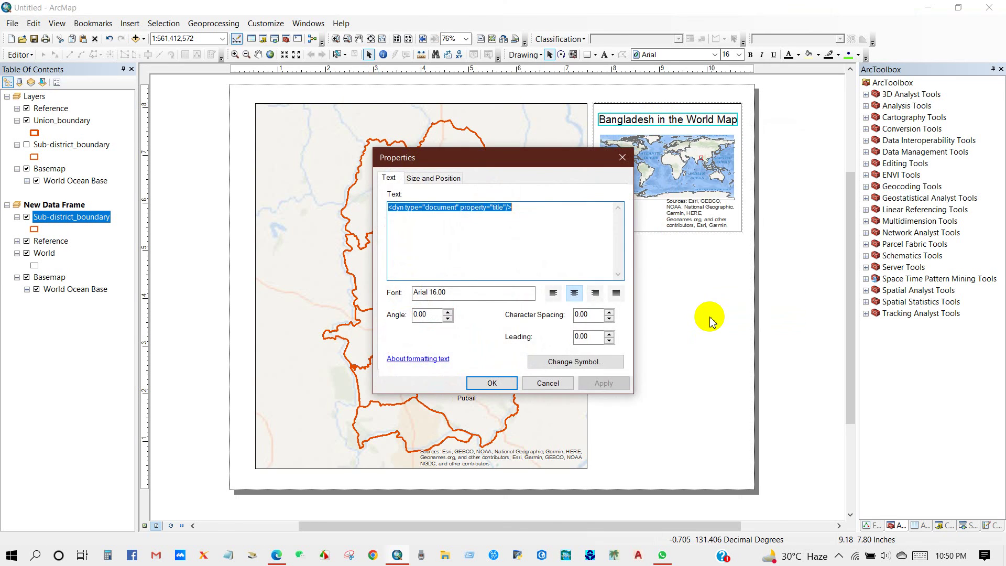
{"action": "left_click", "coordinate": [570, 363]}
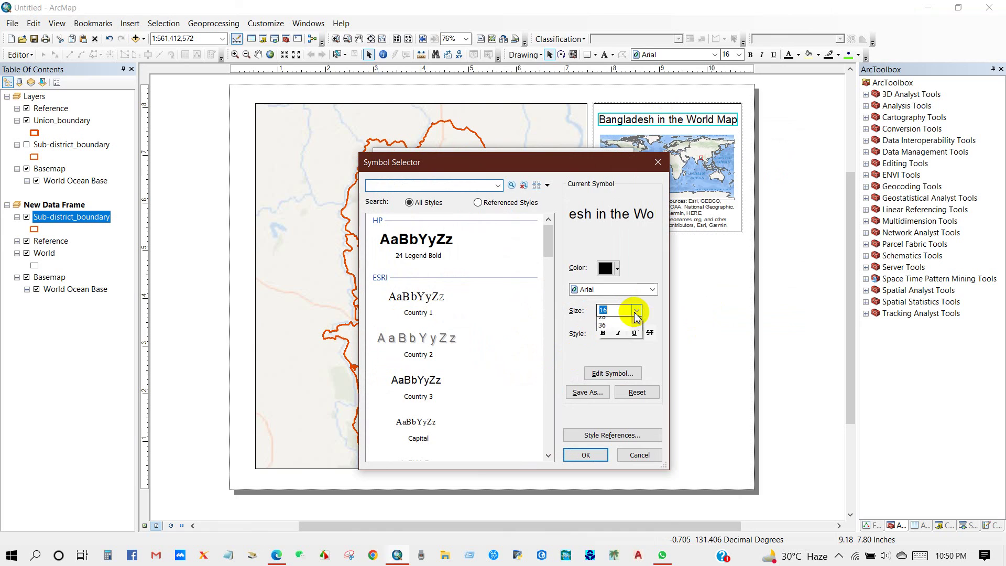
{"action": "left_click", "coordinate": [636, 311]}
{"action": "scroll", "coordinate": [613, 341], "scroll_direction": "up", "scroll_amount": 1}
{"action": "left_click", "coordinate": [610, 337]}
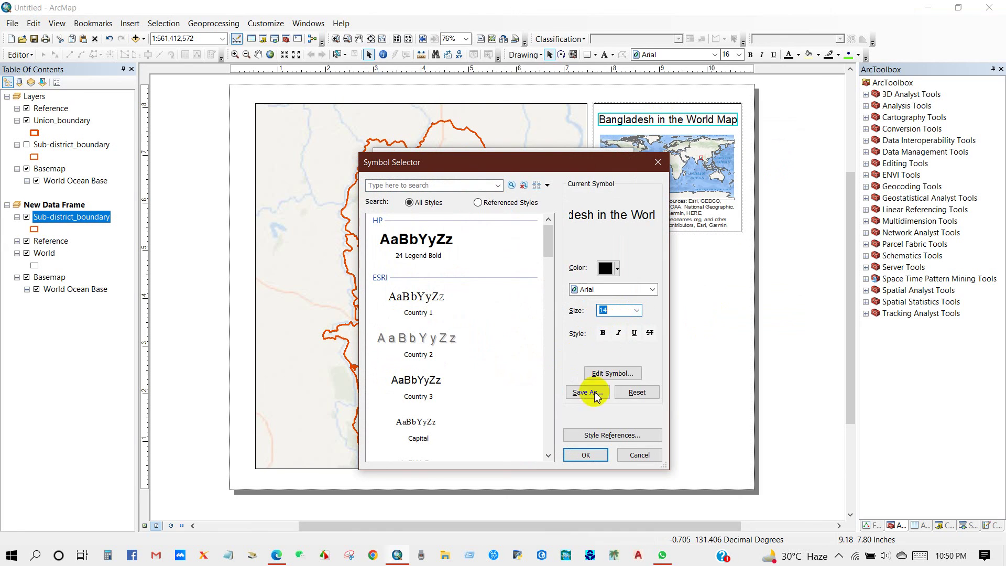
{"action": "left_click", "coordinate": [586, 457]}
{"action": "left_click", "coordinate": [508, 381]}
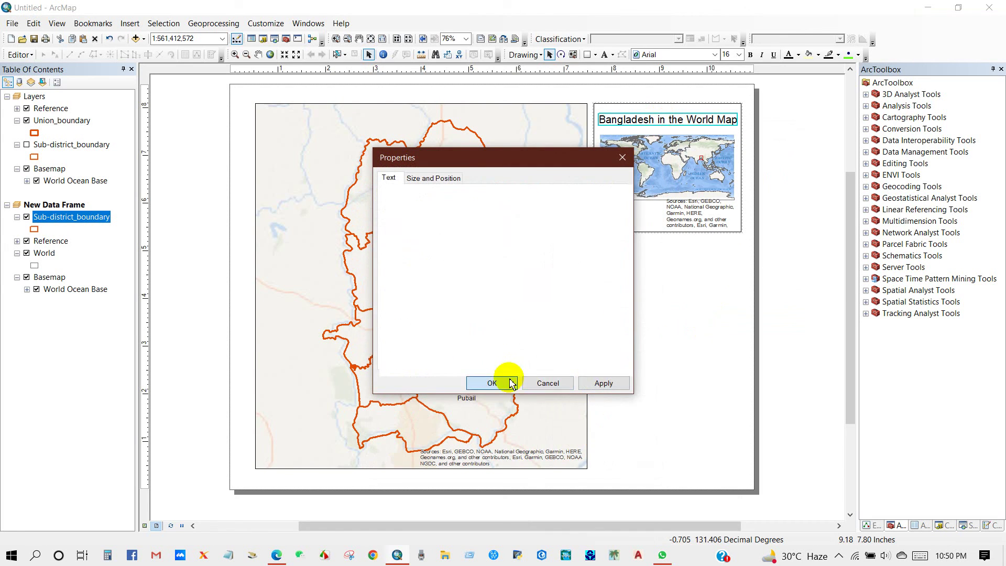
Adjust the title's position in the space above the world map and deselect it.
{"action": "left_click_drag", "start_coordinate": [670, 119], "coordinate": [675, 126]}
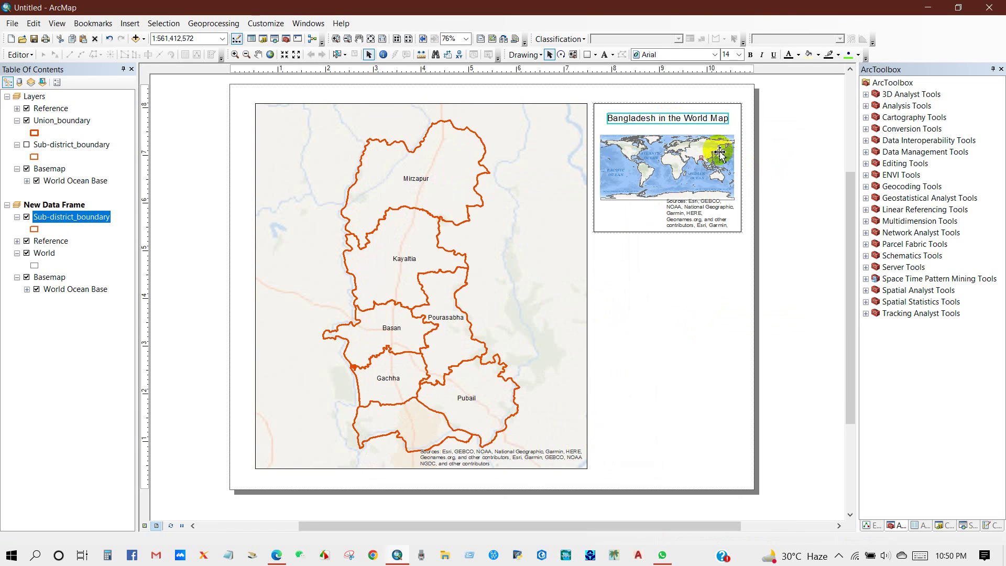
{"action": "left_click", "coordinate": [788, 185]}
{"action": "left_click", "coordinate": [667, 118]}
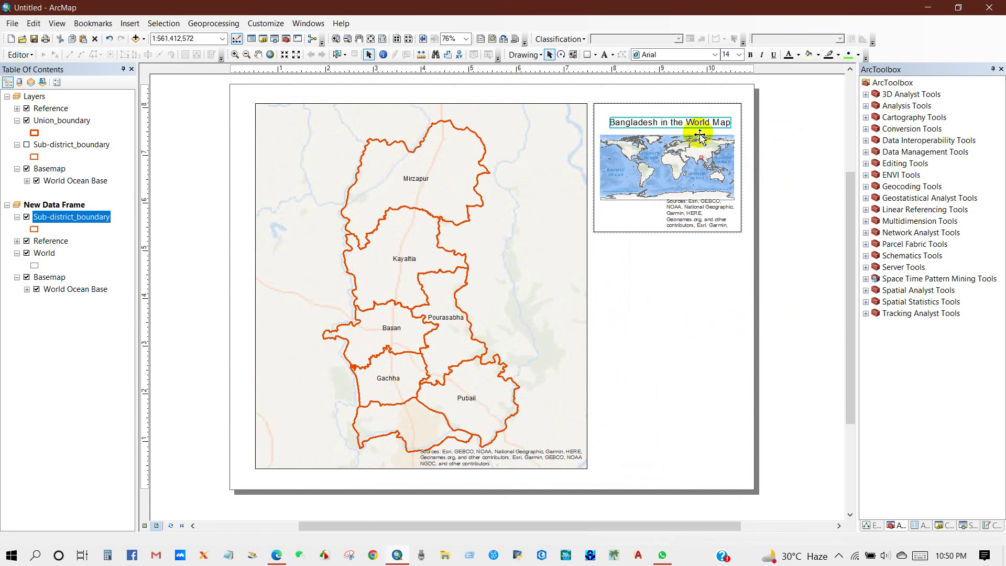
{"action": "left_click", "coordinate": [784, 167]}
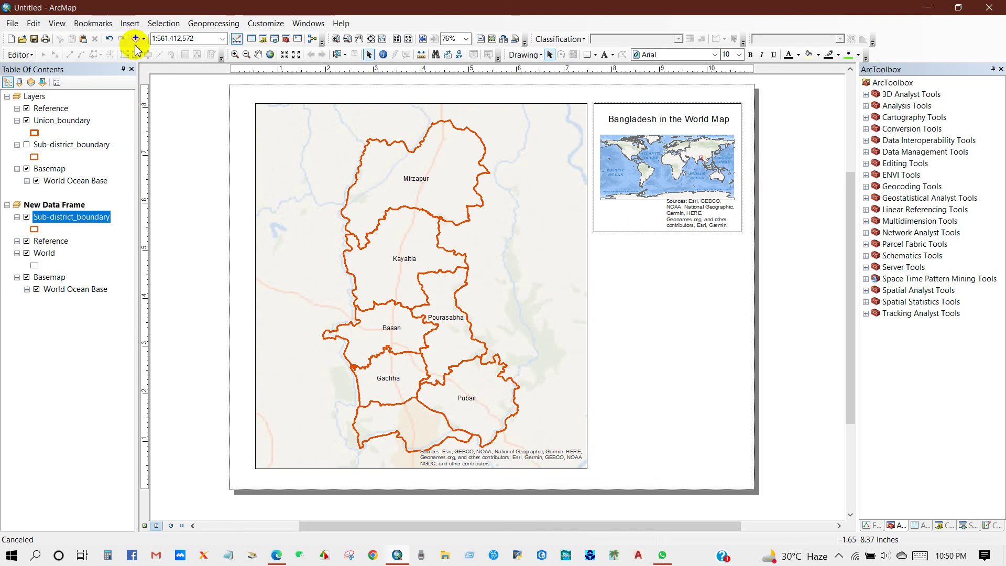
Insert a new data frame and place it directly below the world map frame.
{"action": "left_click", "coordinate": [129, 27]}
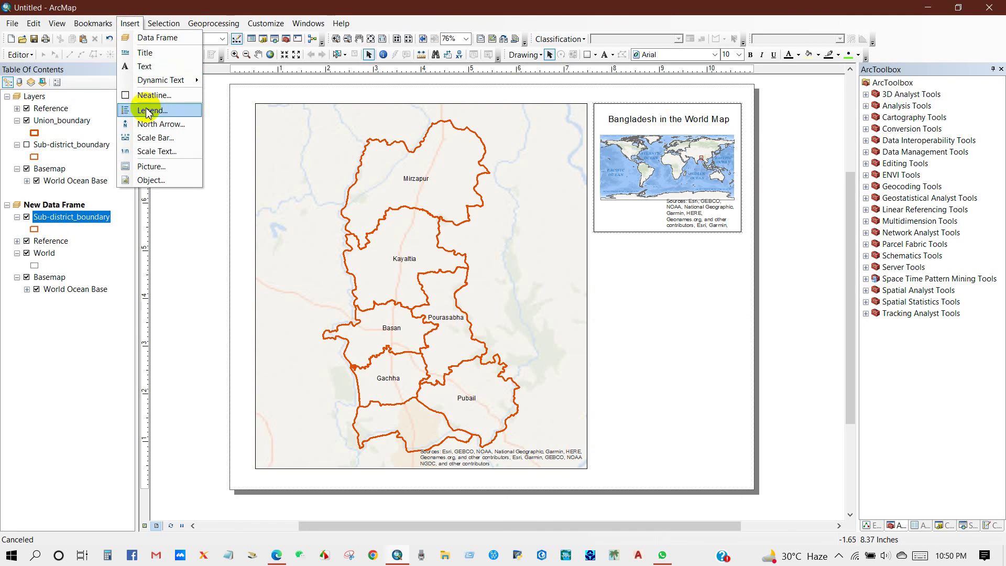
{"action": "left_click", "coordinate": [143, 37]}
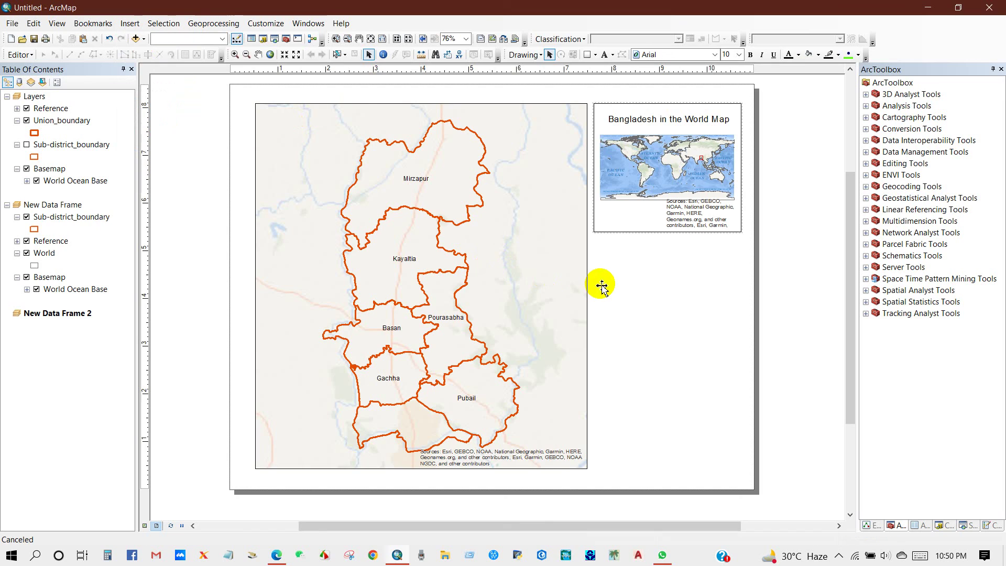
{"action": "left_click_drag", "start_coordinate": [485, 265], "coordinate": [645, 265]}
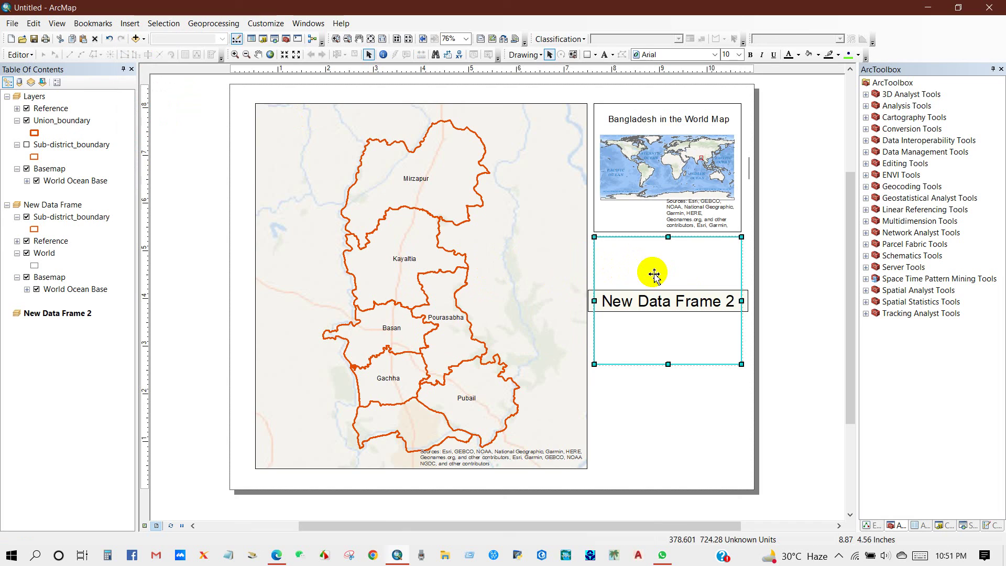
Add the district layer from the 01 Bangladesh Administrative boundary folder to New Data Frame 2.
{"action": "right_click", "coordinate": [654, 274]}
{"action": "left_click", "coordinate": [686, 279]}
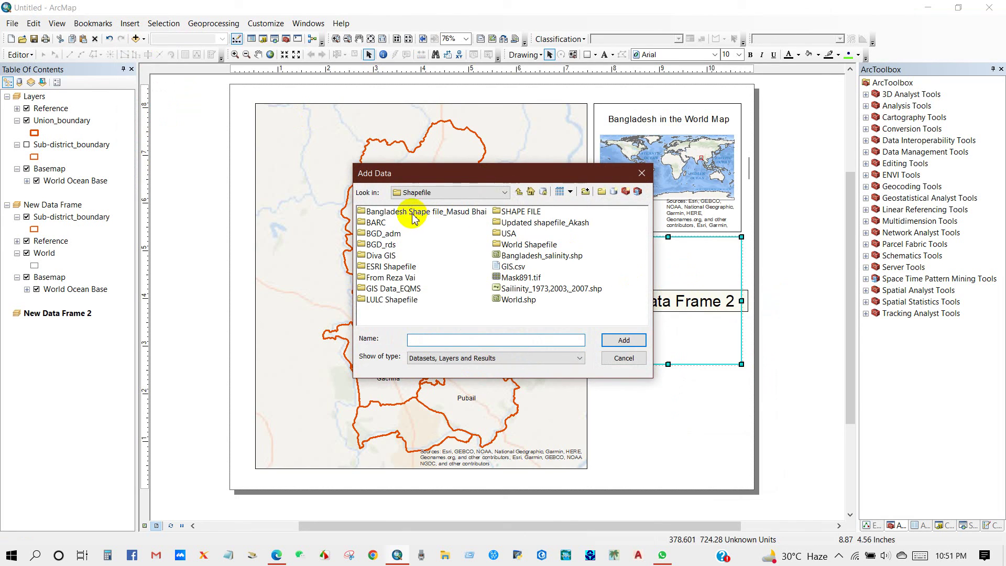
{"action": "double_click", "coordinate": [519, 222]}
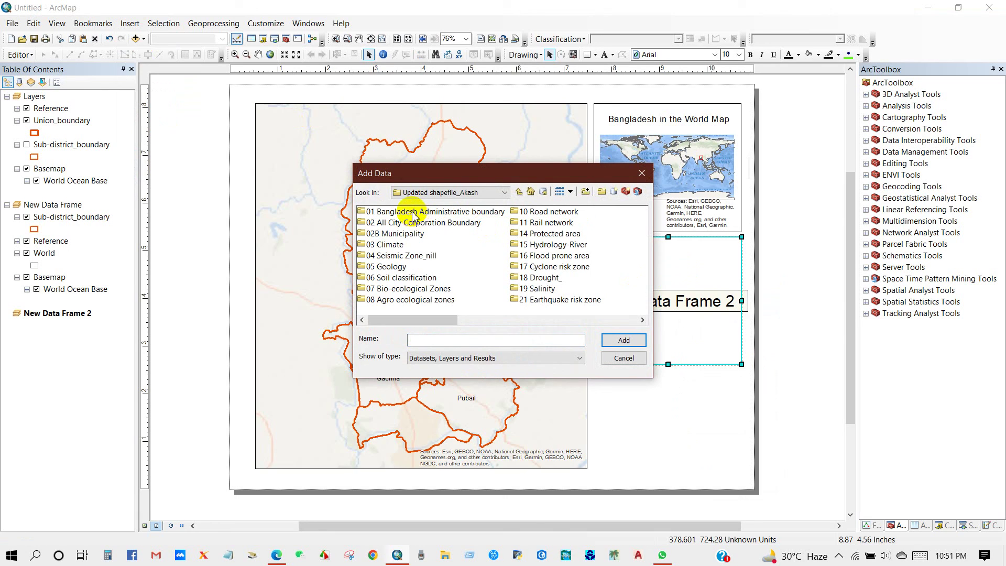
{"action": "double_click", "coordinate": [414, 212]}
{"action": "double_click", "coordinate": [377, 223]}
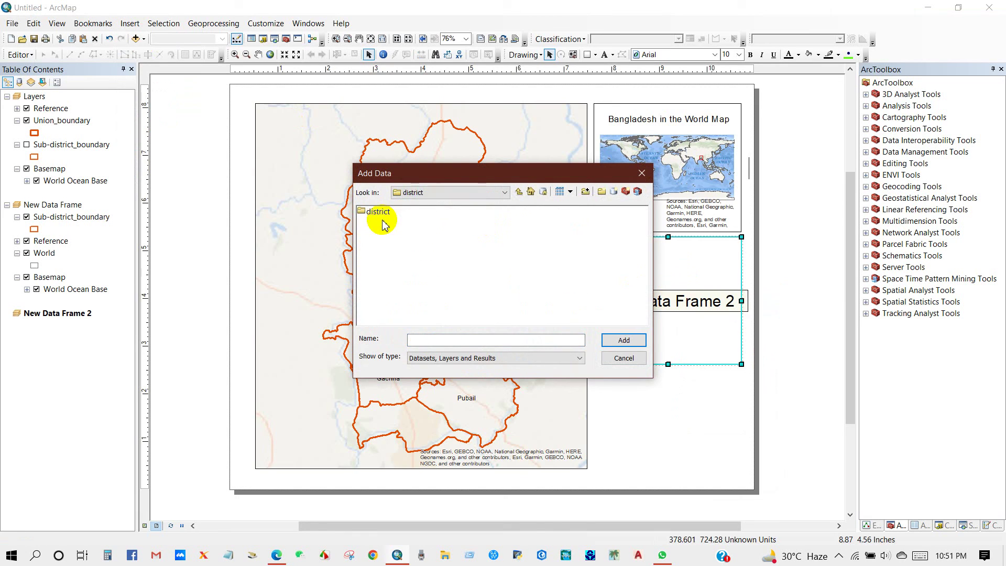
{"action": "double_click", "coordinate": [378, 214]}
{"action": "left_click", "coordinate": [385, 212]}
{"action": "left_click", "coordinate": [623, 340]}
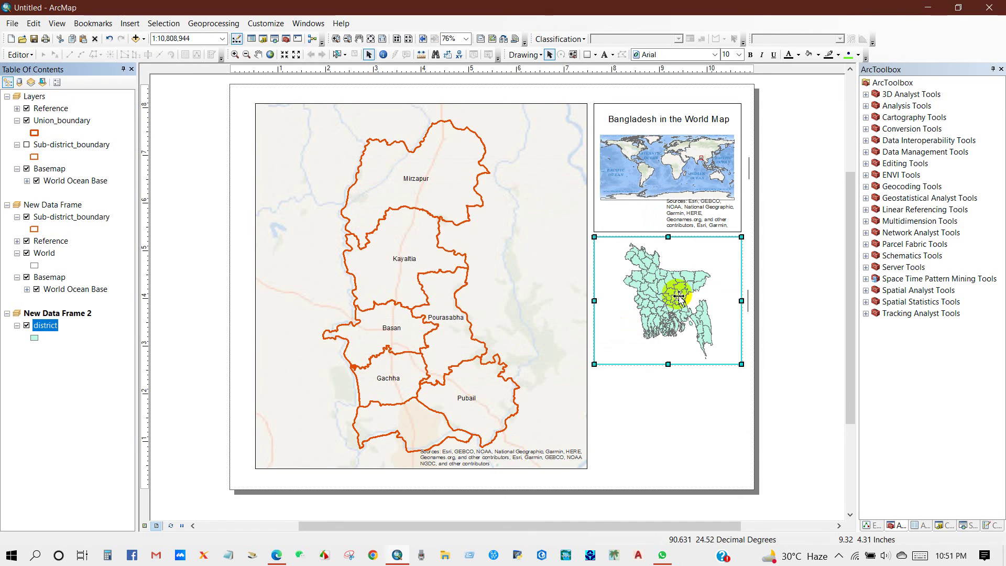
Set the district layer's fill to No Color.
{"action": "left_click", "coordinate": [34, 341]}
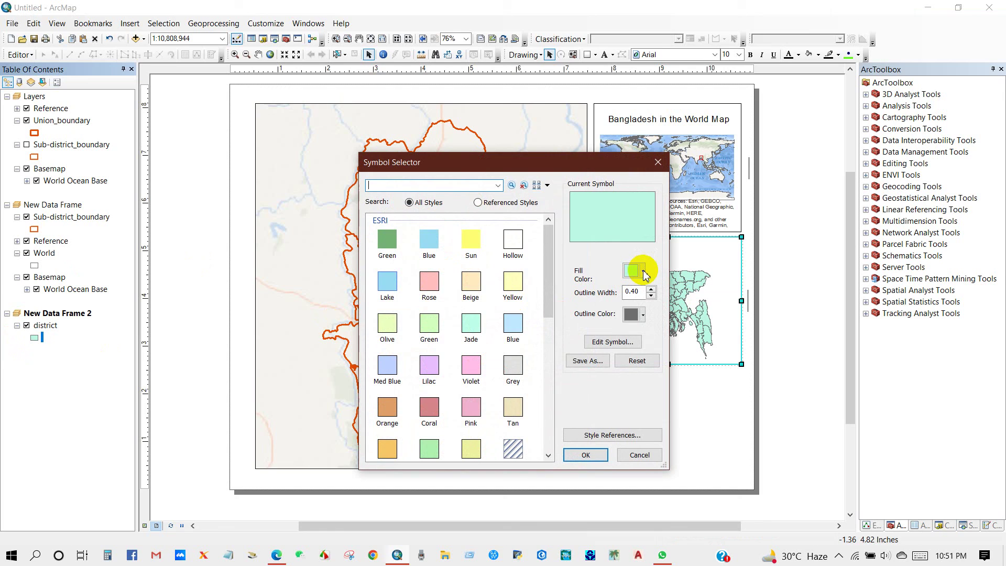
{"action": "left_click", "coordinate": [644, 272]}
{"action": "left_click", "coordinate": [672, 287]}
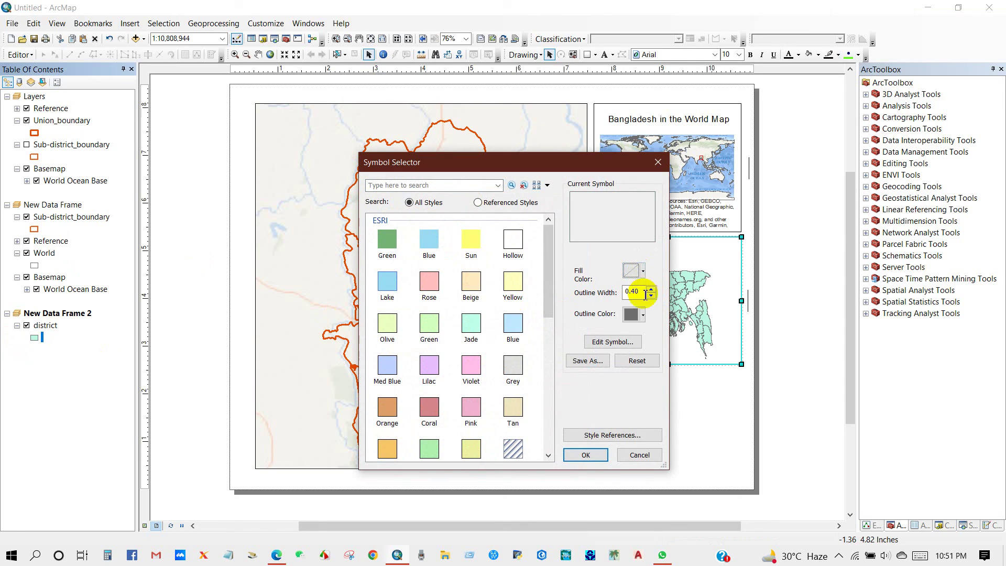
{"action": "left_click", "coordinate": [585, 455]}
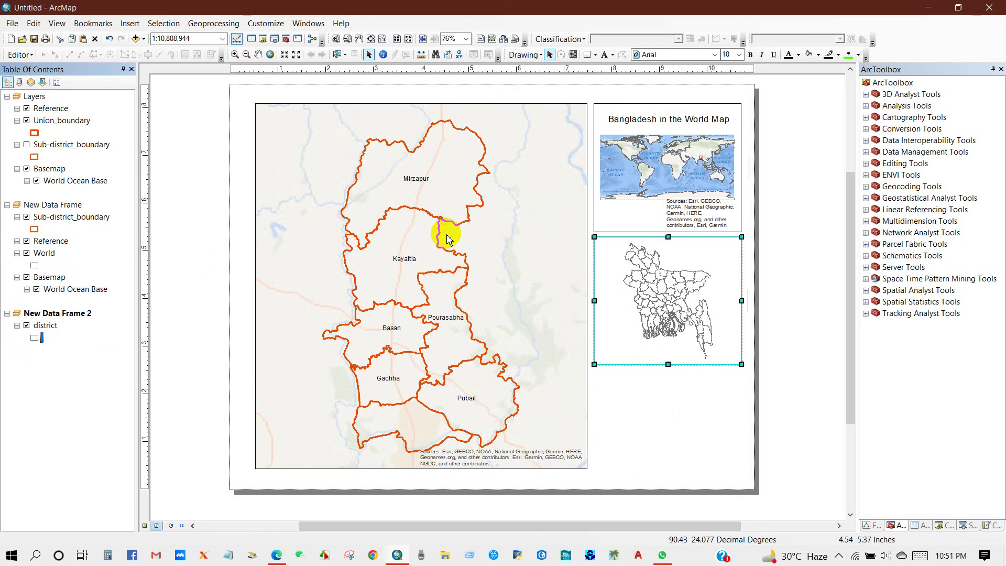
Copy the Sub-district_boundary layer from the Layers data frame into New Data Frame 2.
{"action": "right_click", "coordinate": [54, 150]}
{"action": "left_click", "coordinate": [70, 149]}
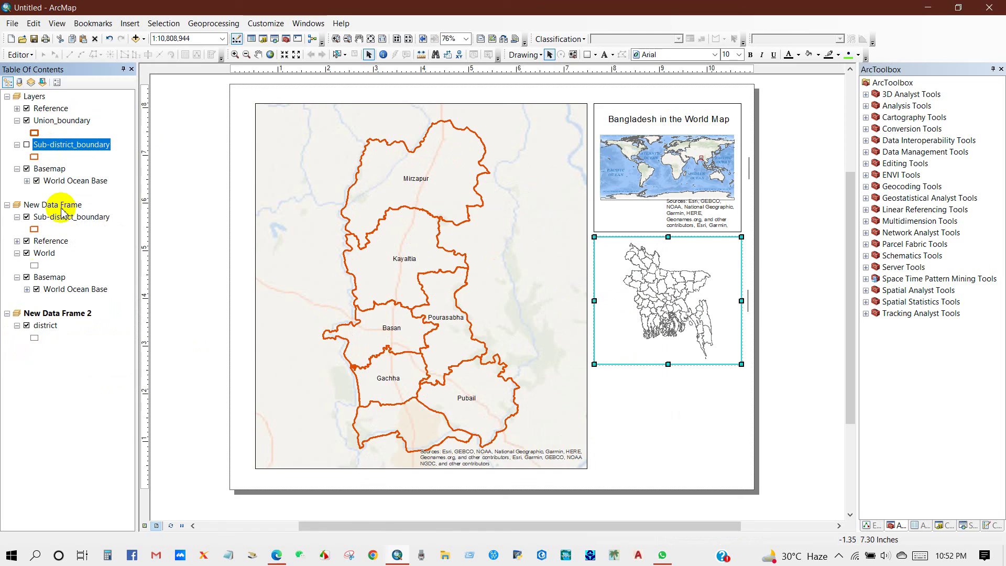
{"action": "right_click", "coordinate": [39, 313]}
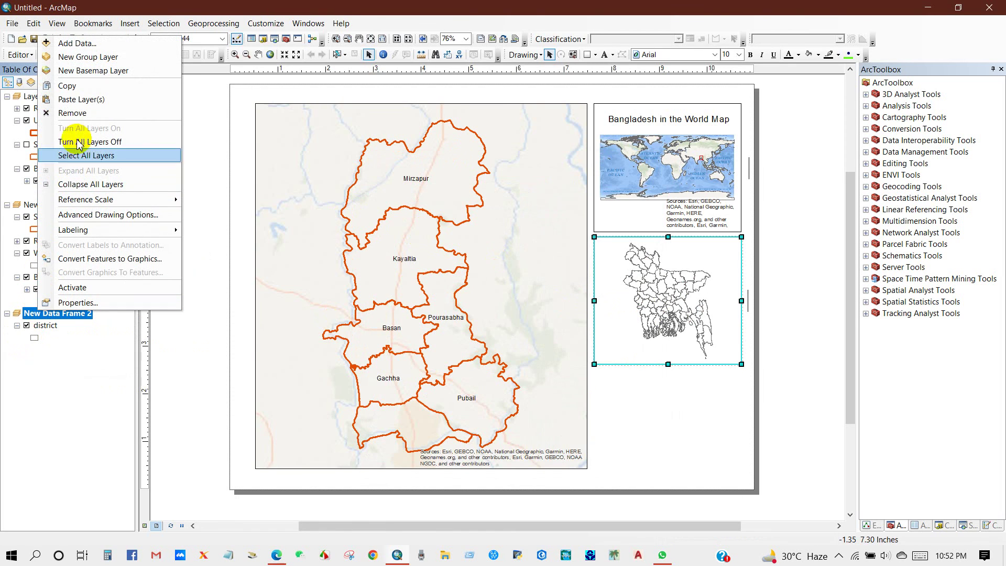
{"action": "left_click", "coordinate": [80, 99]}
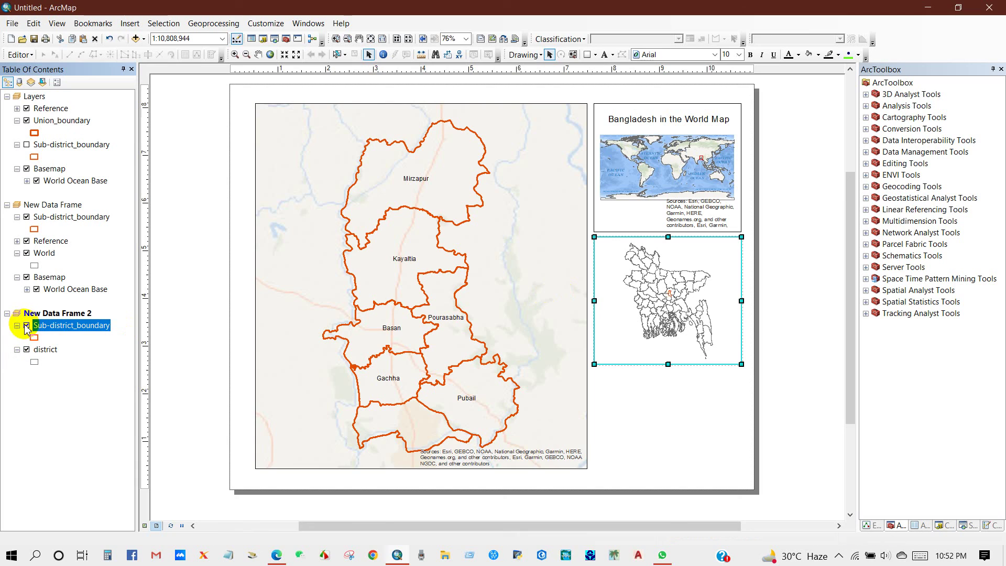
{"action": "left_click", "coordinate": [800, 298]}
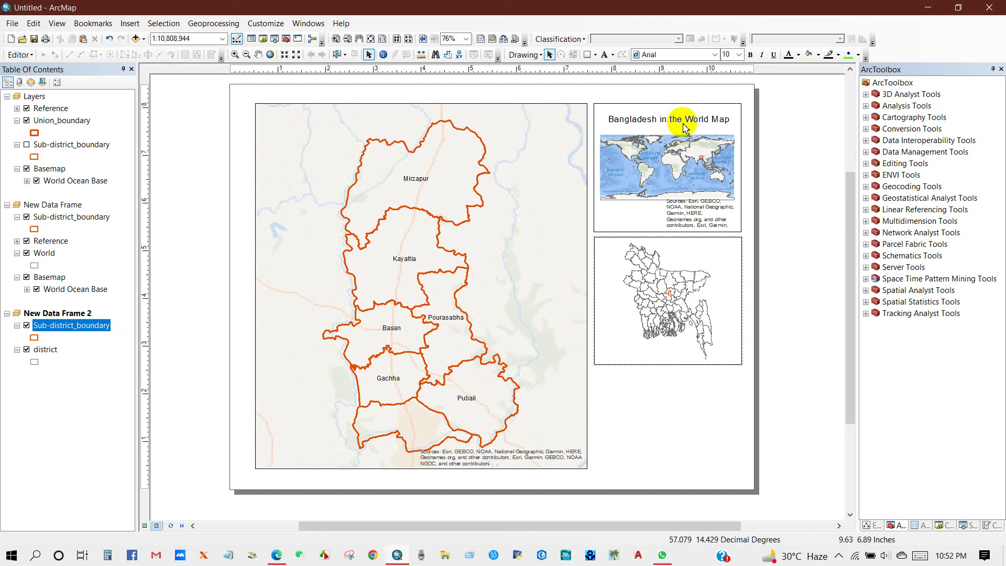
Draw a rectangle about 0.19 in wide and 0.26 in high around the sub-district on the district map.
{"action": "left_click", "coordinate": [587, 54]}
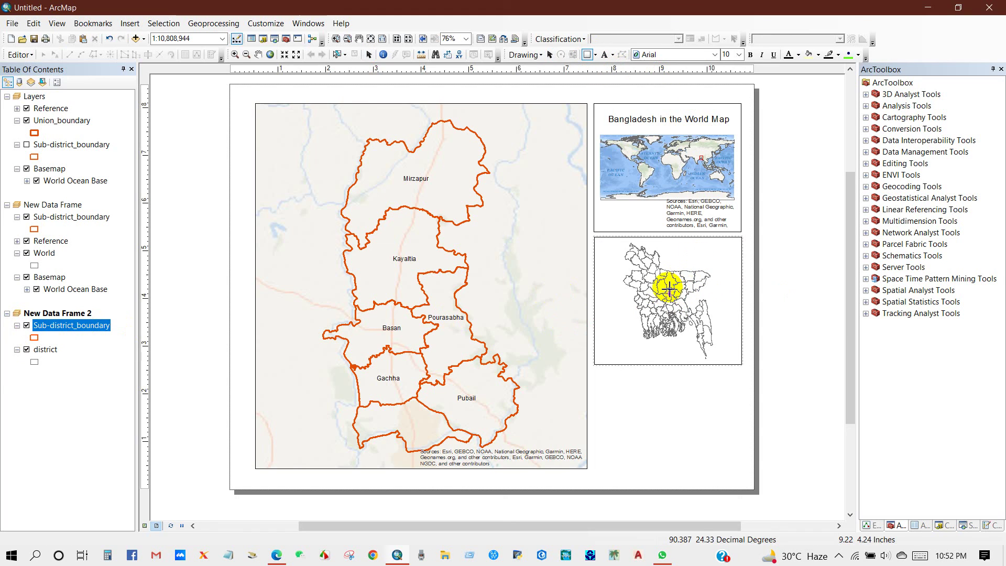
{"action": "left_click_drag", "start_coordinate": [667, 288], "coordinate": [670, 293]}
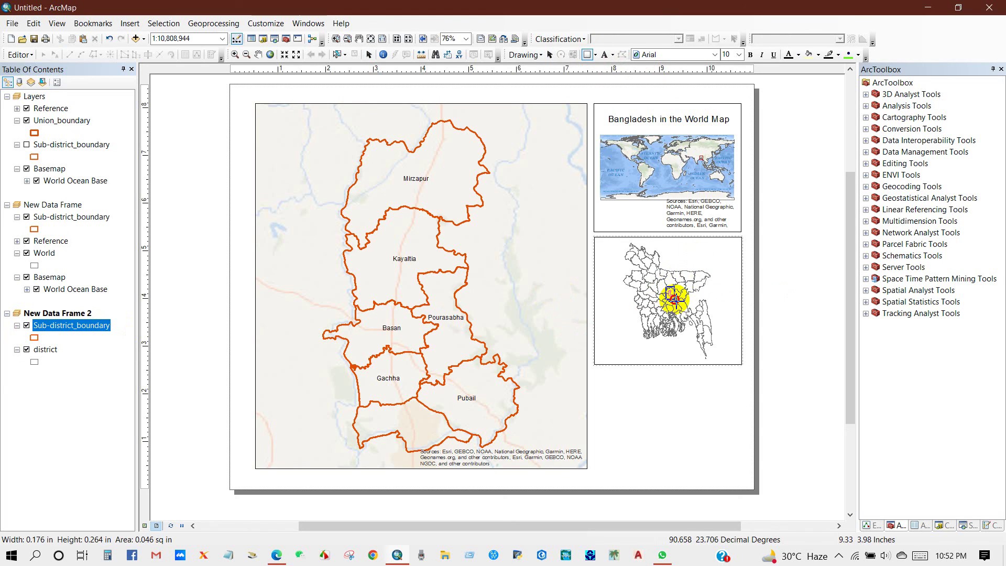
{"action": "left_click_drag", "start_coordinate": [676, 300], "coordinate": [676, 299]}
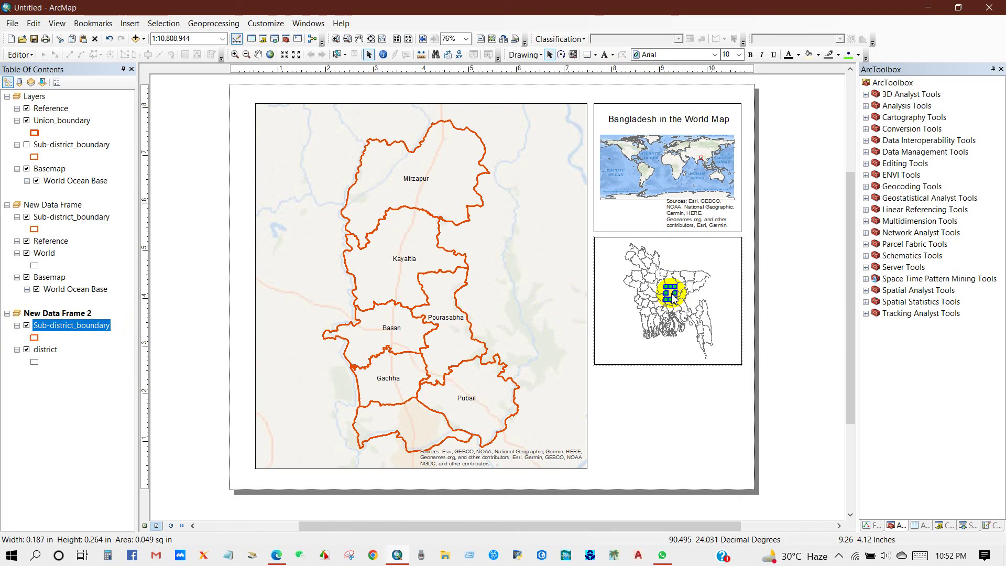
Set the rectangle's fill to No Color and its outline to red.
{"action": "right_click", "coordinate": [673, 293]}
{"action": "left_click", "coordinate": [705, 499]}
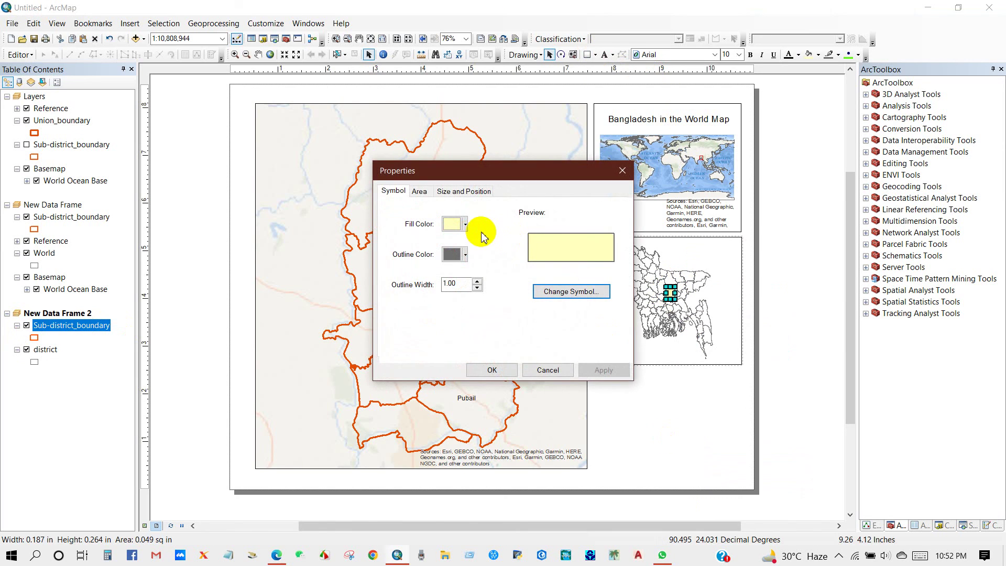
{"action": "left_click", "coordinate": [466, 226]}
{"action": "left_click", "coordinate": [459, 244]}
{"action": "left_click", "coordinate": [466, 255]}
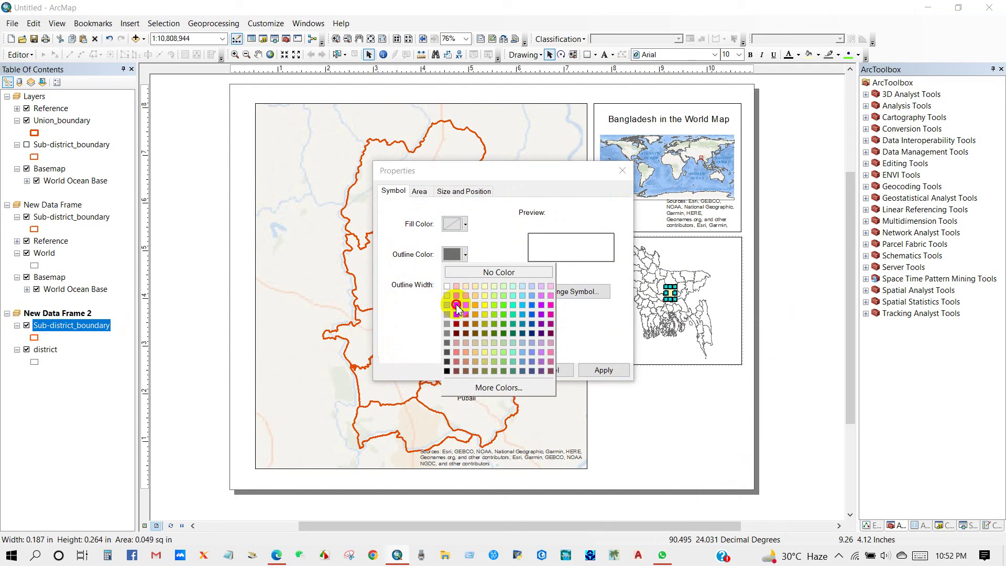
{"action": "left_click", "coordinate": [457, 305]}
{"action": "left_click", "coordinate": [483, 368]}
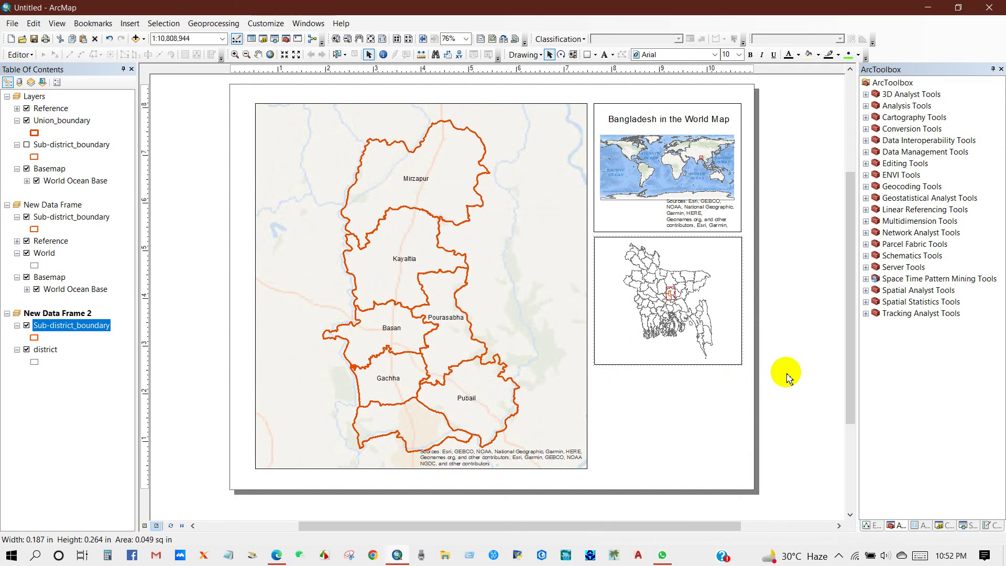
Add the Imagery basemap to New Data Frame 2.
{"action": "left_click", "coordinate": [636, 313]}
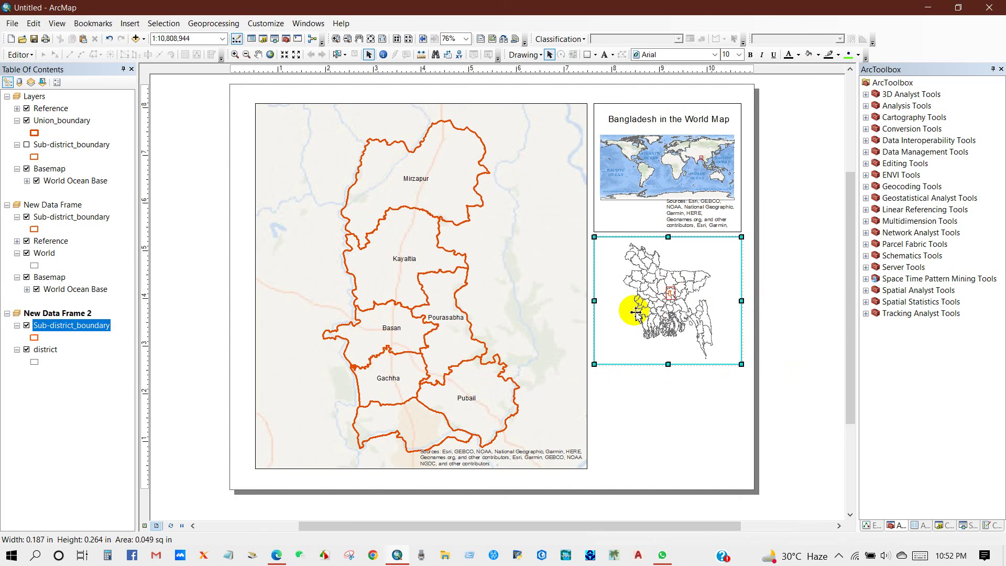
{"action": "left_click", "coordinate": [144, 39]}
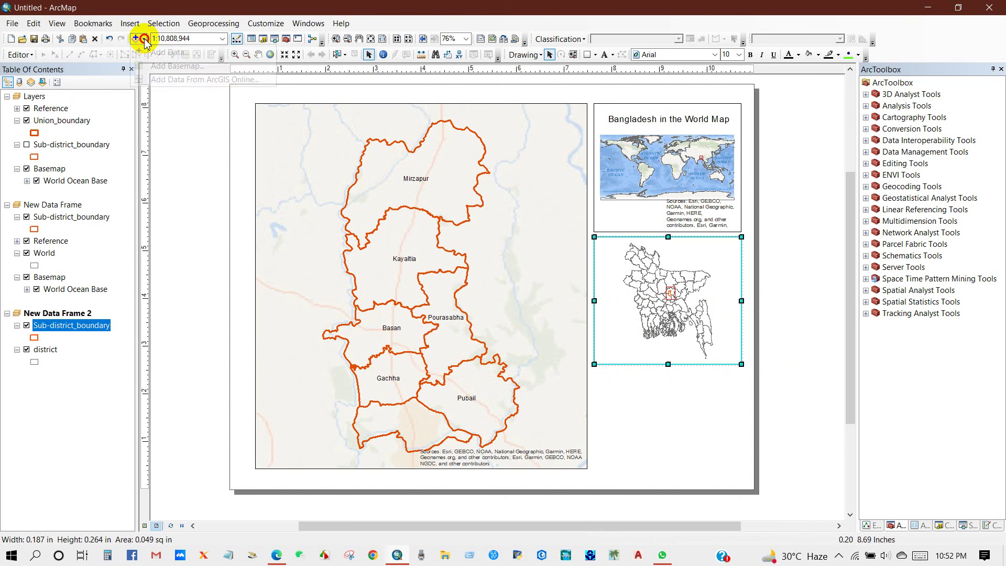
{"action": "left_click", "coordinate": [236, 174]}
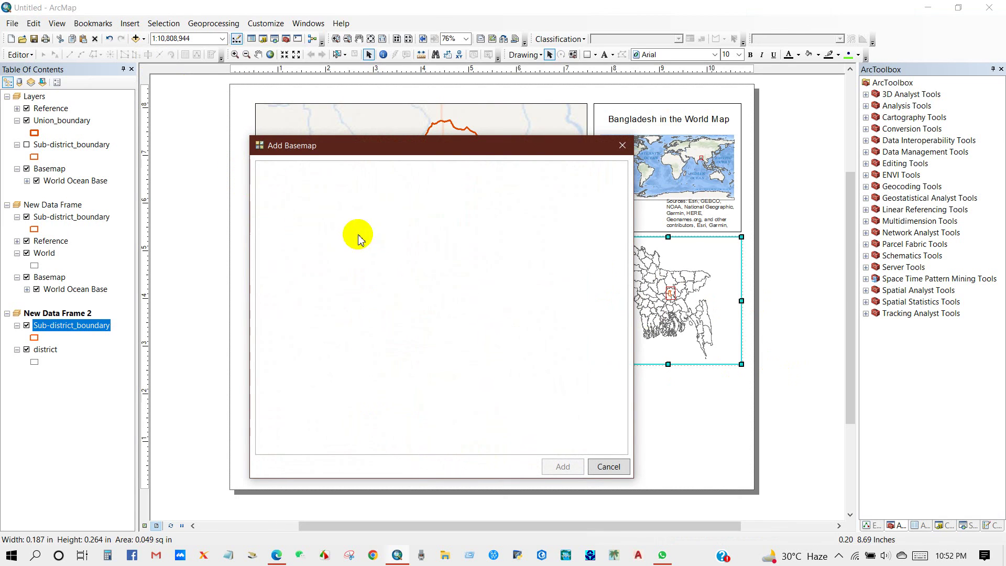
{"action": "left_click", "coordinate": [423, 296]}
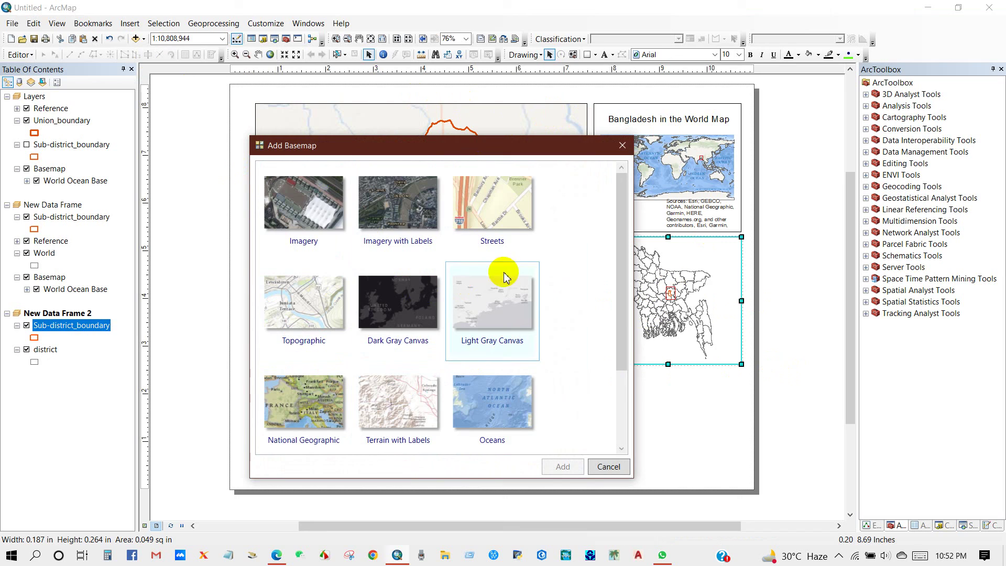
{"action": "left_click", "coordinate": [311, 227]}
{"action": "left_click", "coordinate": [568, 467]}
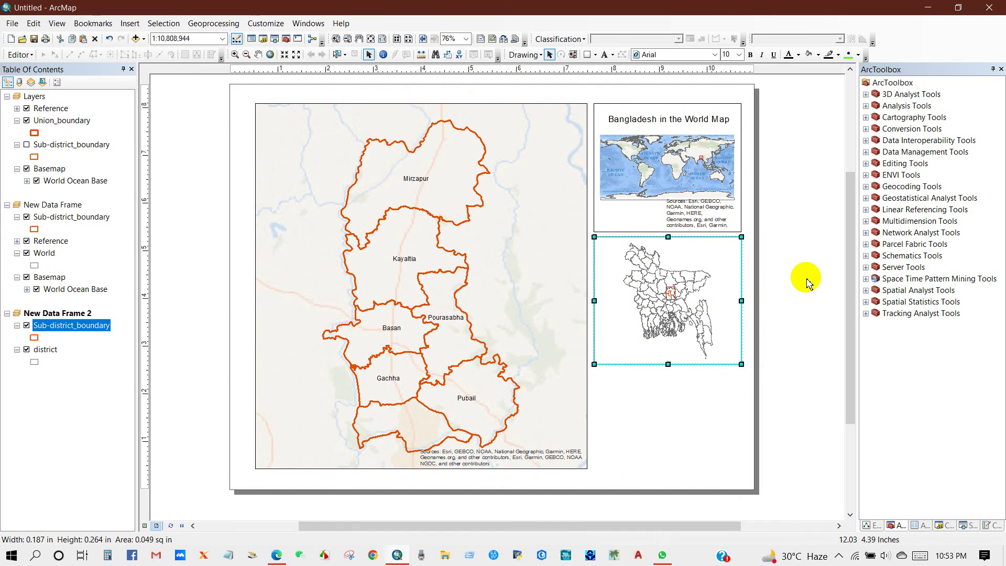
{"action": "left_click", "coordinate": [658, 306]}
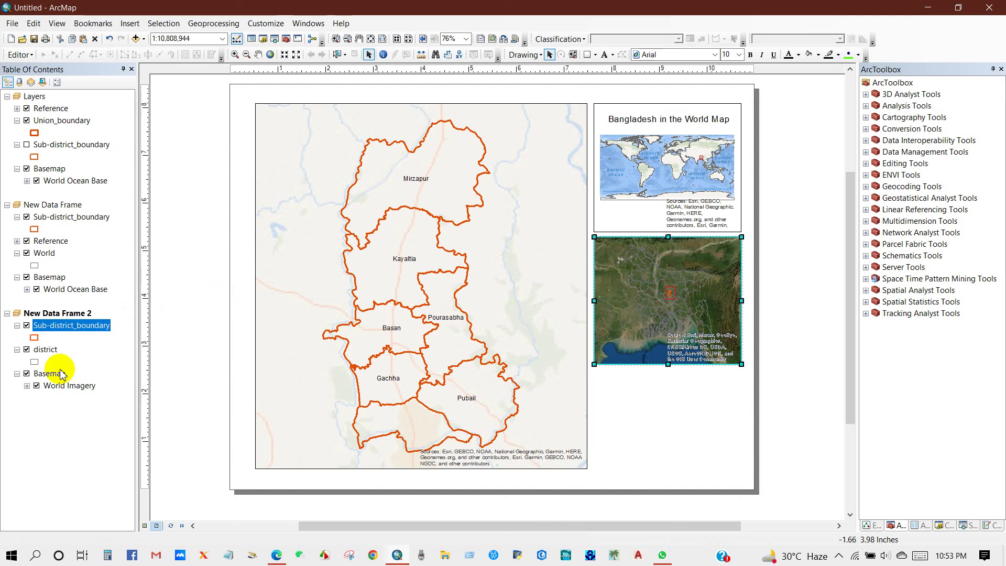
Set the district layer's outline color to white and increase its outline width.
{"action": "left_click", "coordinate": [34, 361]}
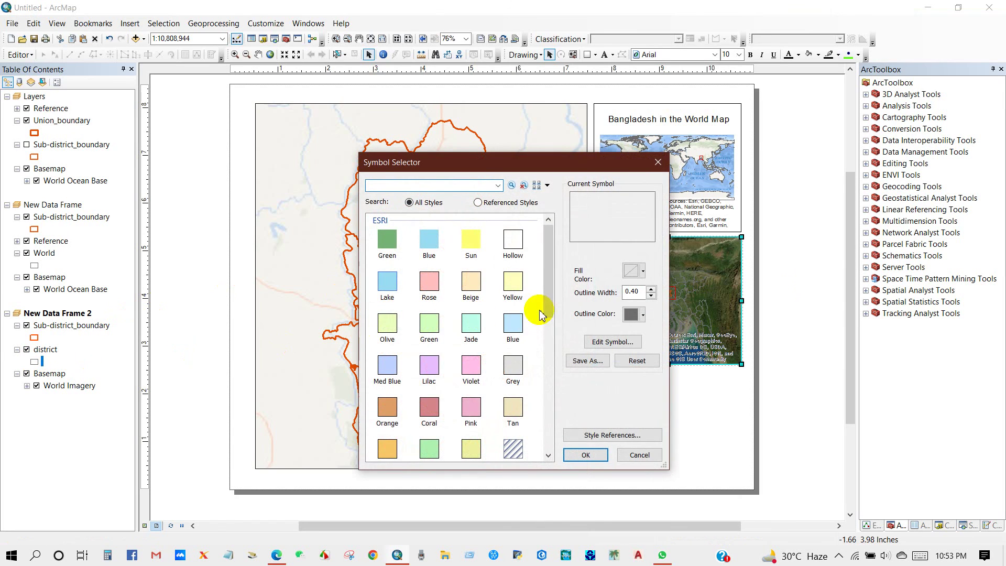
{"action": "left_click", "coordinate": [567, 308]}
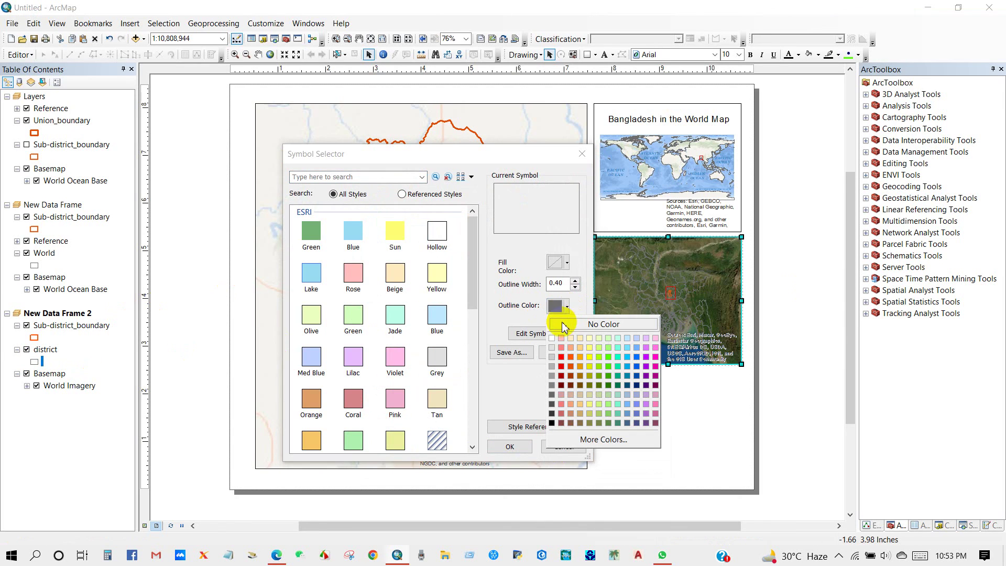
{"action": "left_click", "coordinate": [553, 338]}
{"action": "left_click", "coordinate": [575, 283]}
{"action": "left_click", "coordinate": [507, 448]}
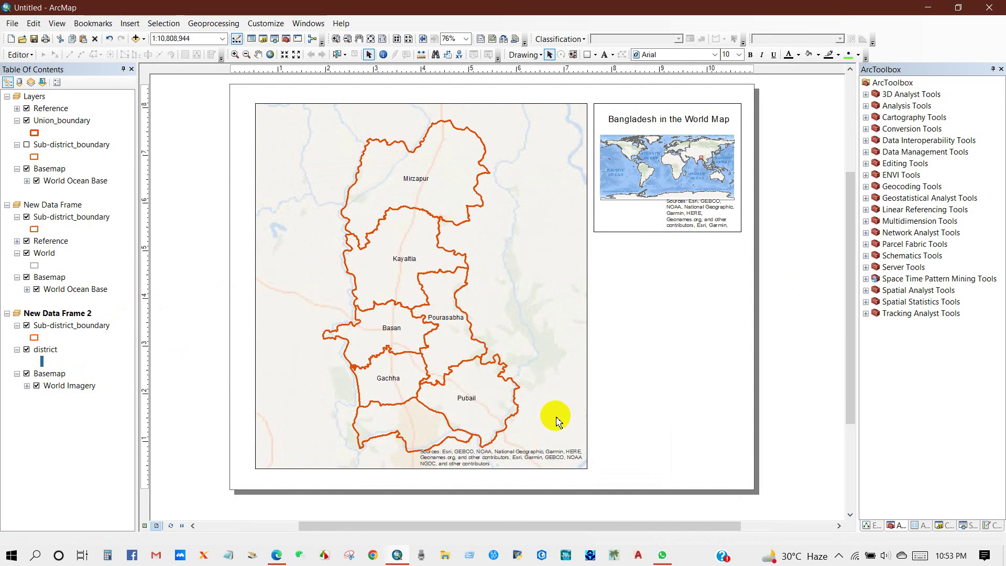
{"action": "left_click", "coordinate": [780, 300]}
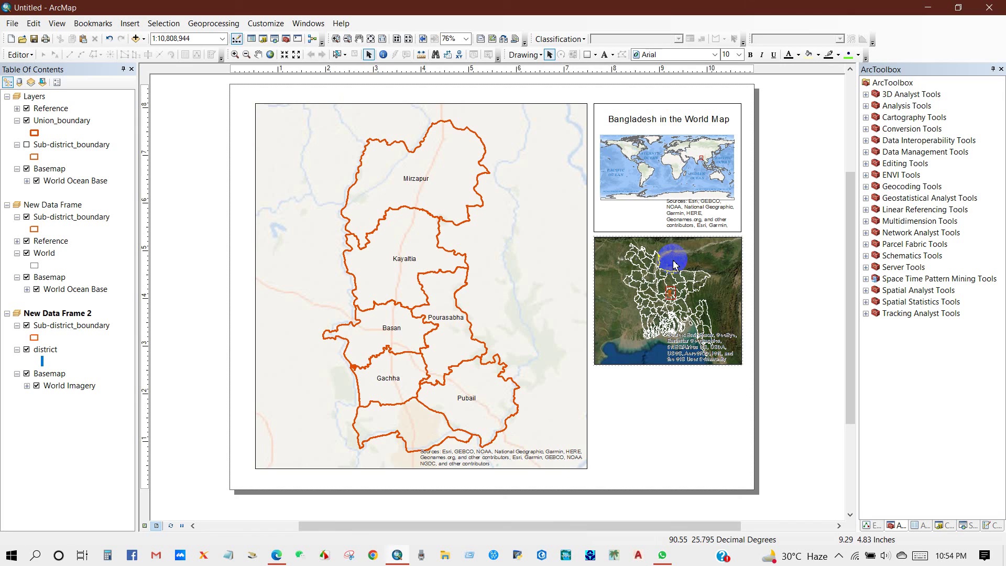
Insert a title and replace its text with "Study Location in the District Map" on two lines.
{"action": "left_click", "coordinate": [129, 23]}
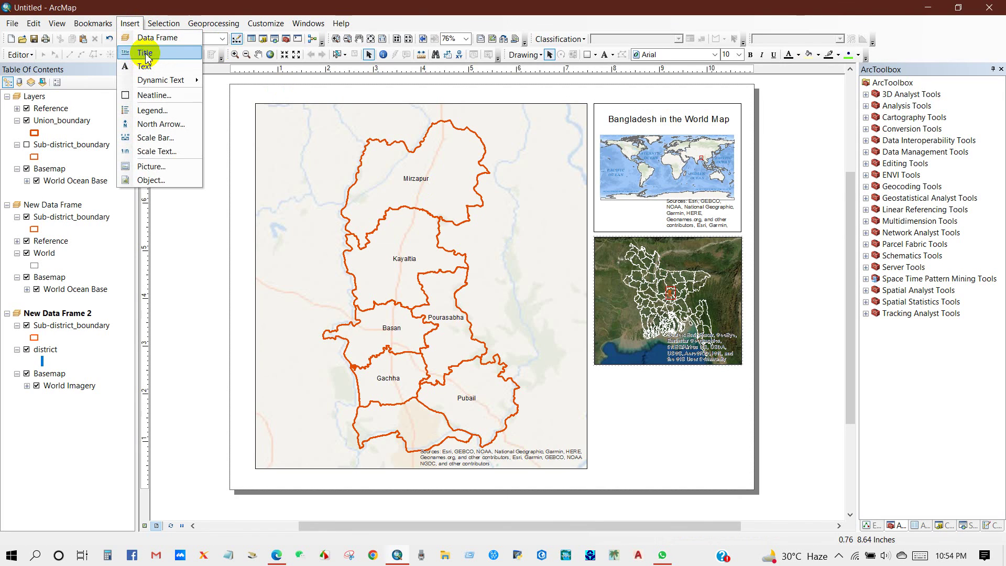
{"action": "left_click", "coordinate": [145, 53]}
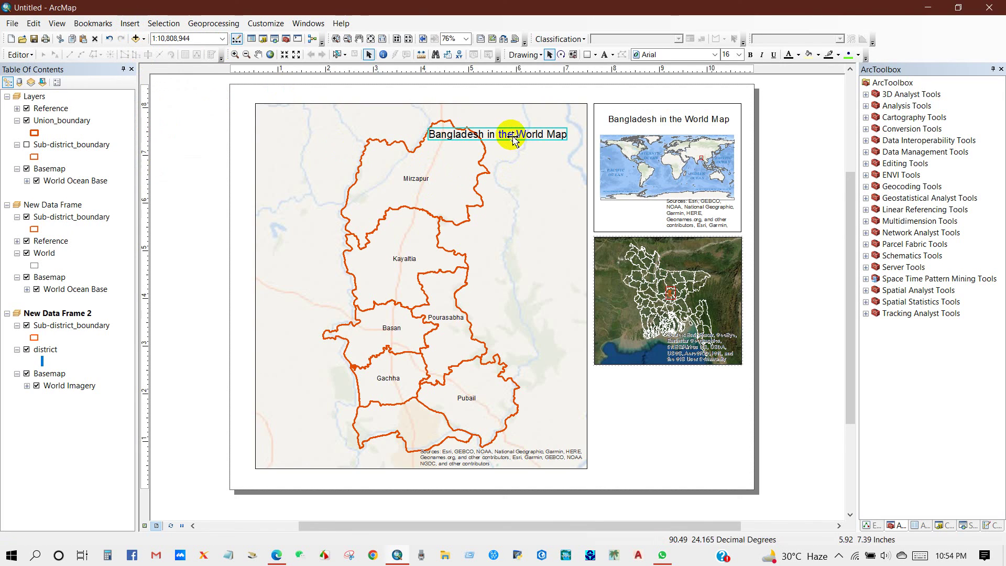
{"action": "right_click", "coordinate": [514, 137]}
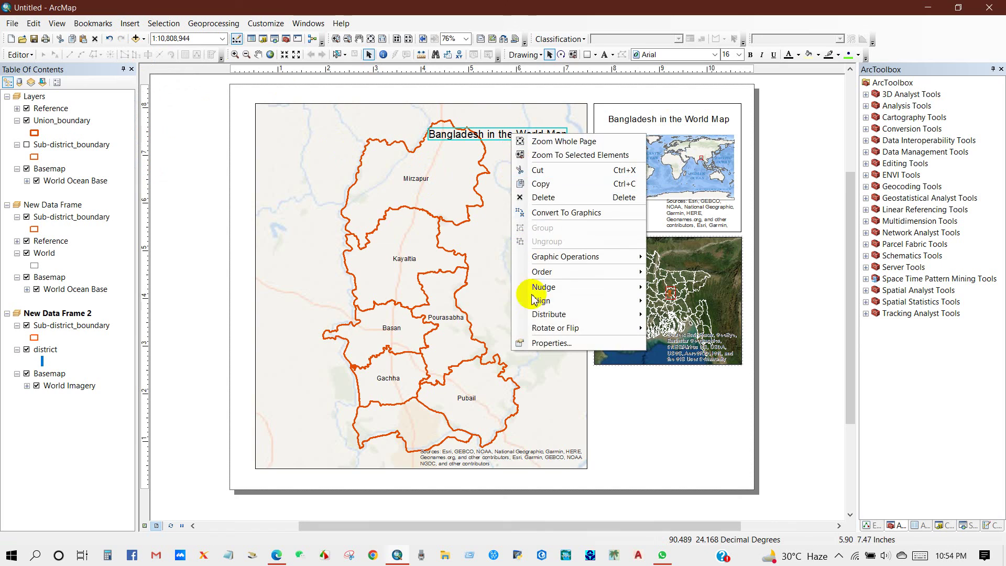
{"action": "left_click", "coordinate": [539, 343]}
{"action": "left_click_drag", "start_coordinate": [511, 208], "coordinate": [378, 204]}
{"action": "type", "text": "Study Location in"}
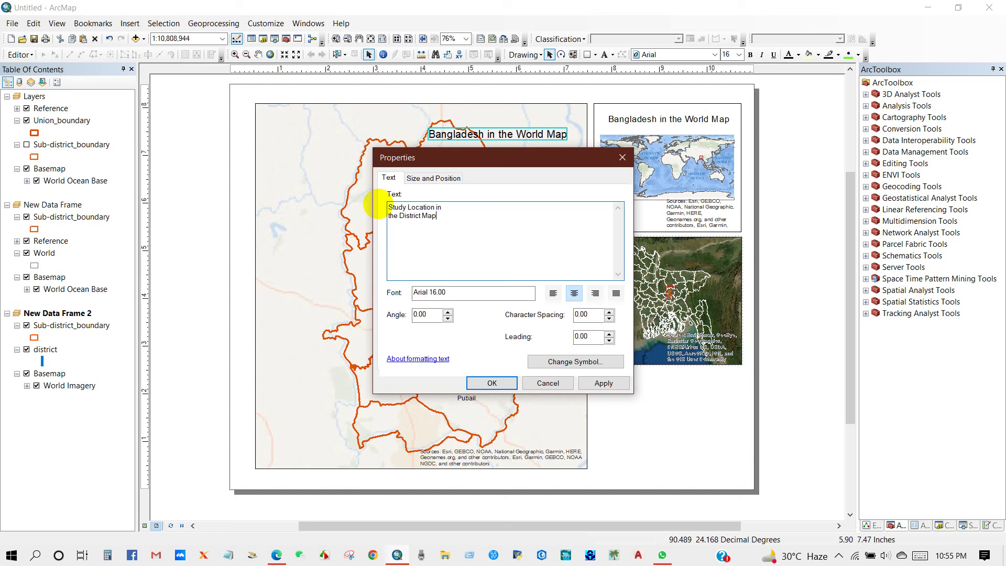
{"action": "left_click", "coordinate": [429, 227]}
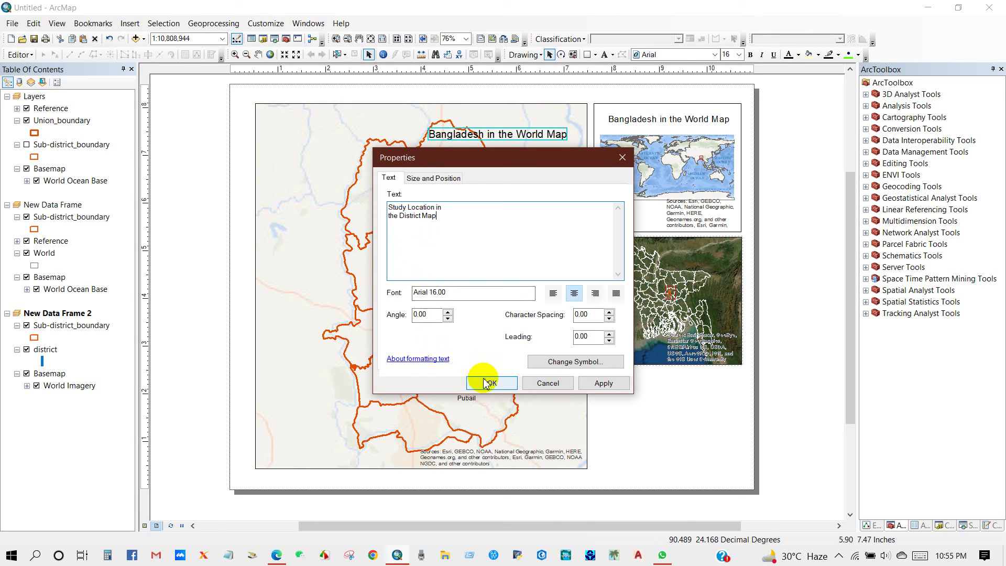
Set the new title's font size to 14 and its color to white.
{"action": "left_click", "coordinate": [569, 368]}
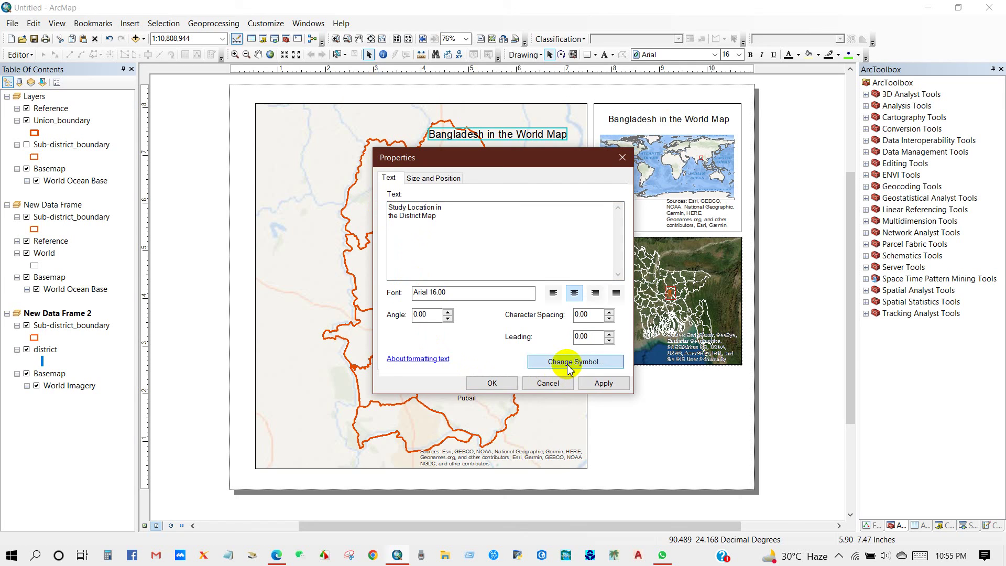
{"action": "left_click", "coordinate": [560, 302]}
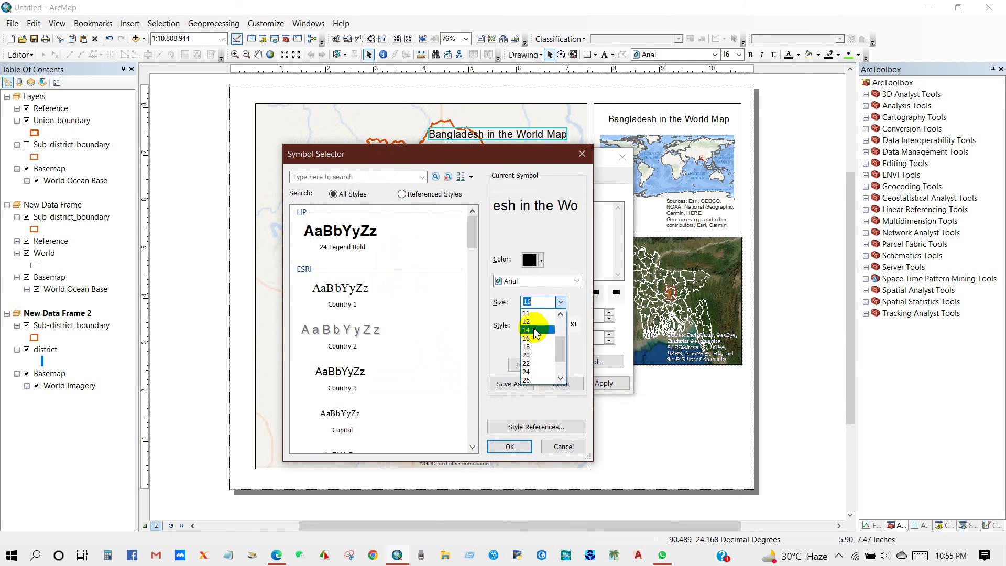
{"action": "left_click", "coordinate": [536, 330]}
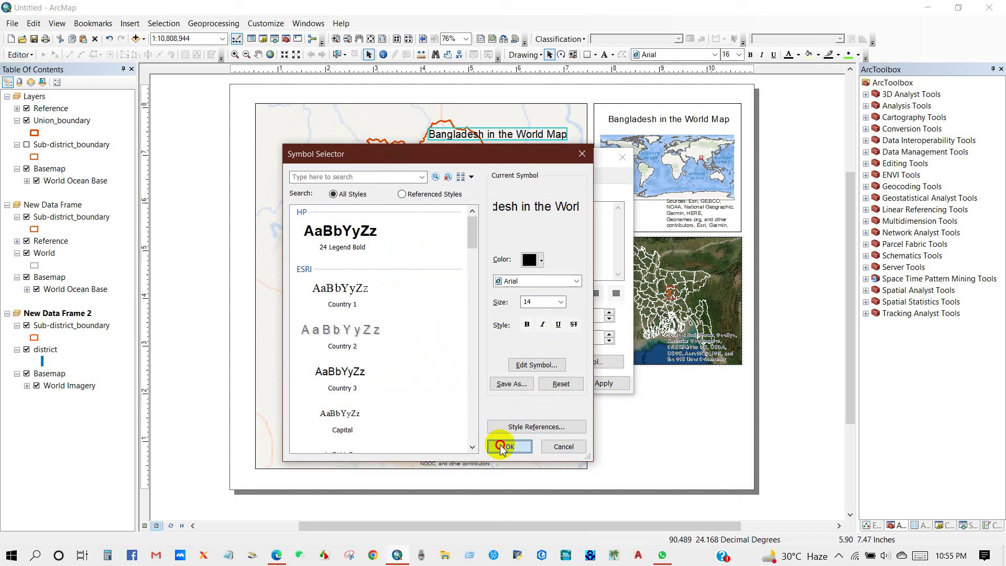
{"action": "left_click", "coordinate": [540, 261]}
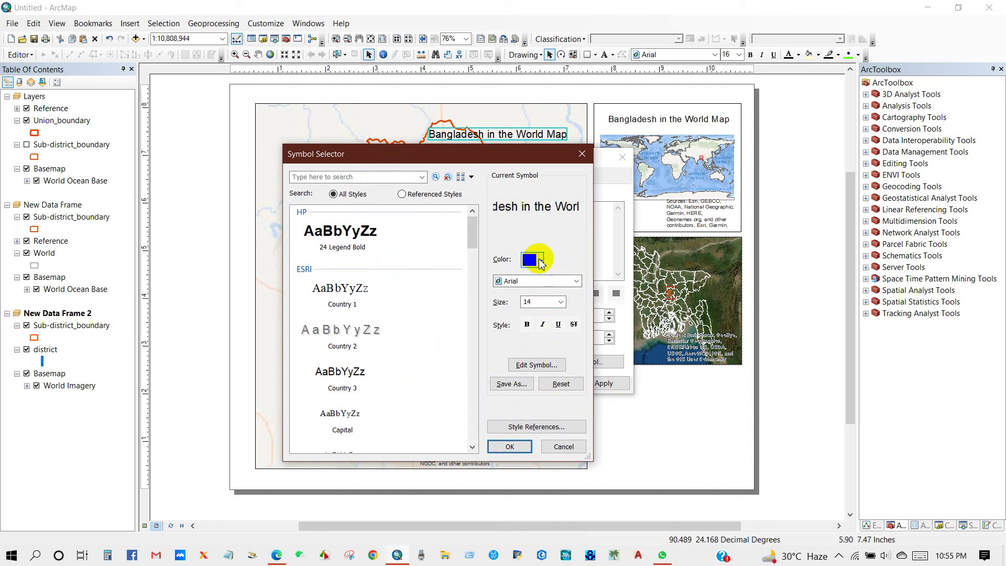
{"action": "left_click", "coordinate": [543, 262]}
{"action": "left_click", "coordinate": [525, 290]}
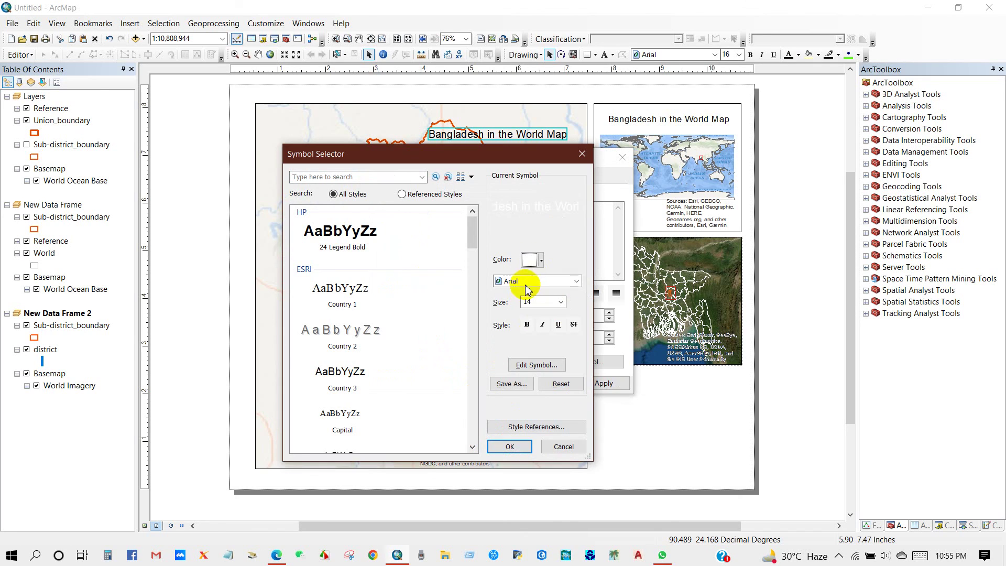
{"action": "left_click", "coordinate": [508, 446]}
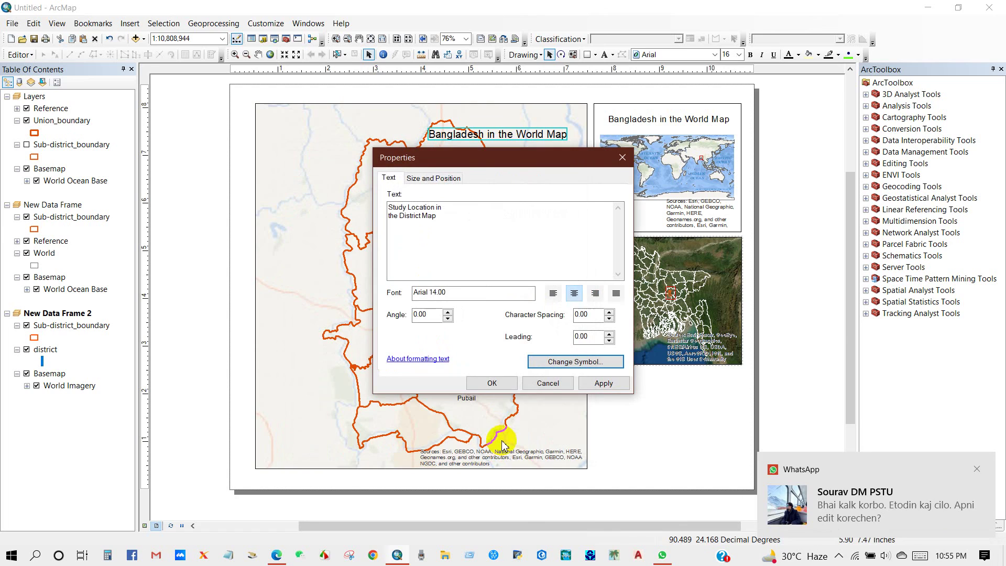
{"action": "left_click", "coordinate": [495, 383]}
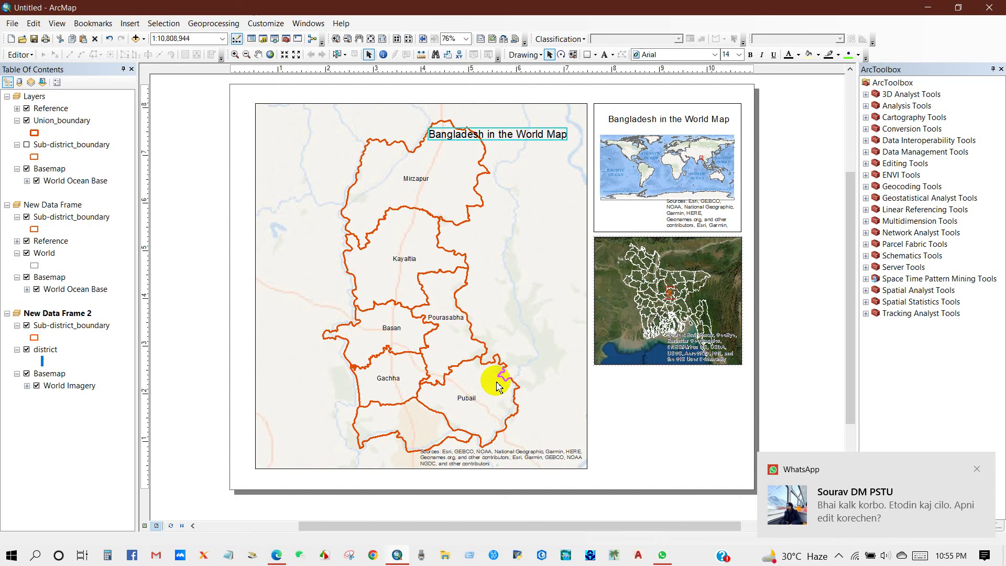
Move the new title to the upper-right corner of the district map frame and deselect it.
{"action": "left_click_drag", "start_coordinate": [493, 139], "coordinate": [700, 259]}
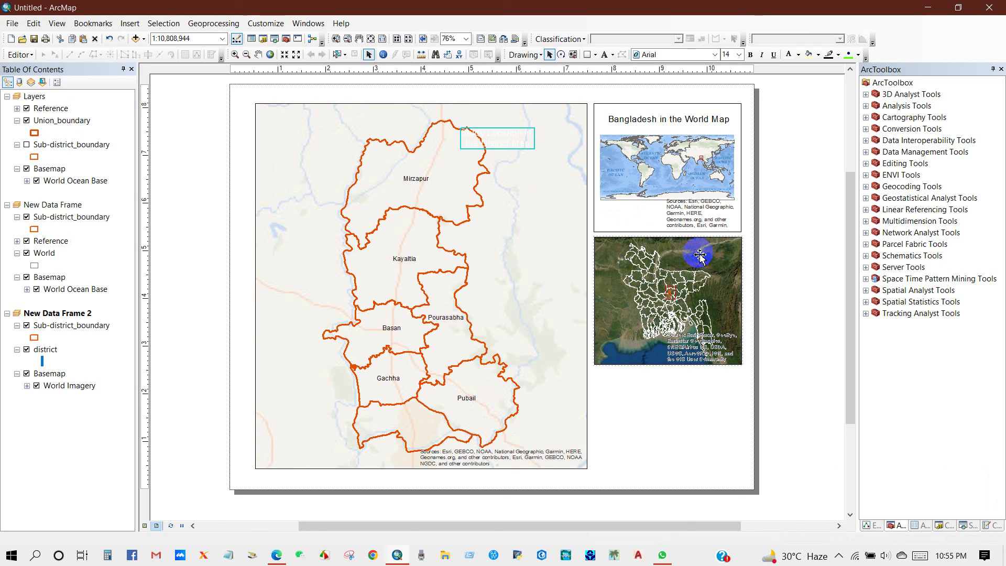
{"action": "left_click", "coordinate": [699, 258]}
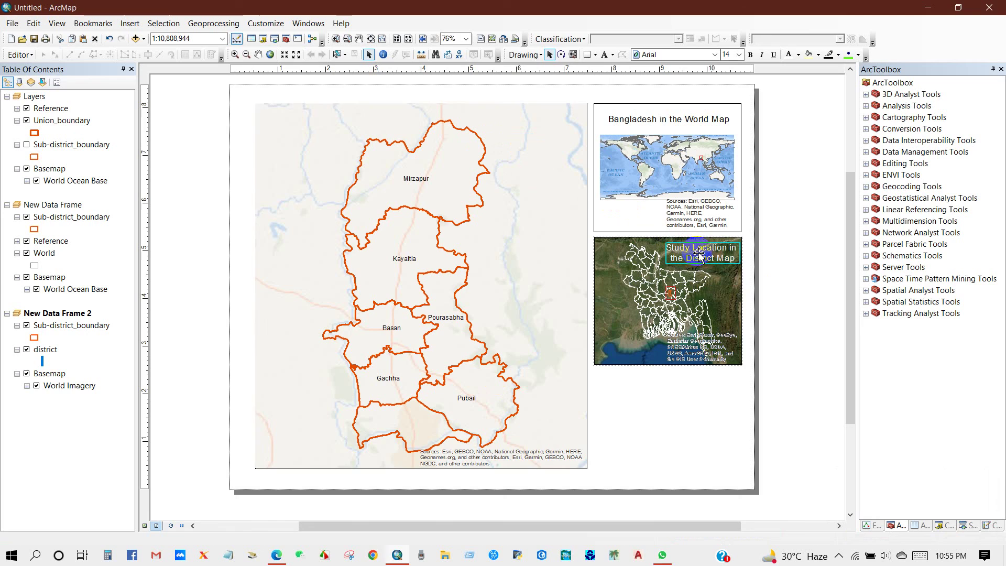
{"action": "left_click", "coordinate": [763, 263]}
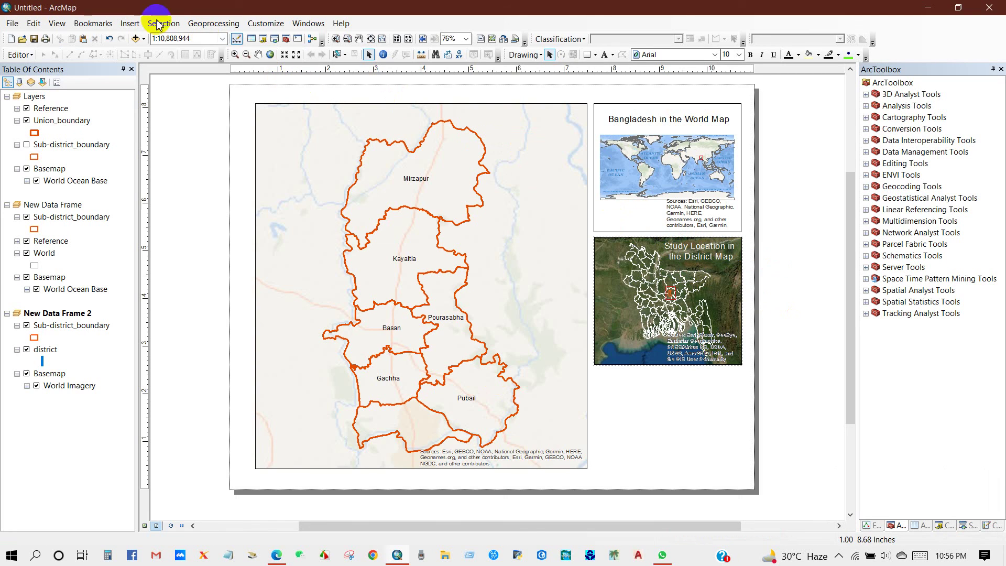
Insert a new data frame and fit it into the empty space below the district map, aligned with the insets above.
{"action": "left_click", "coordinate": [121, 25]}
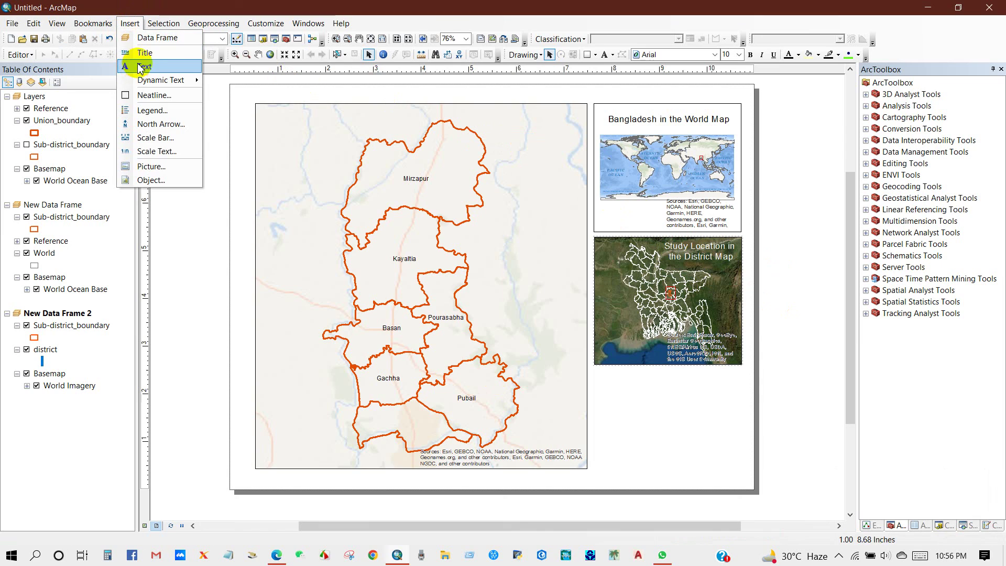
{"action": "left_click", "coordinate": [142, 40]}
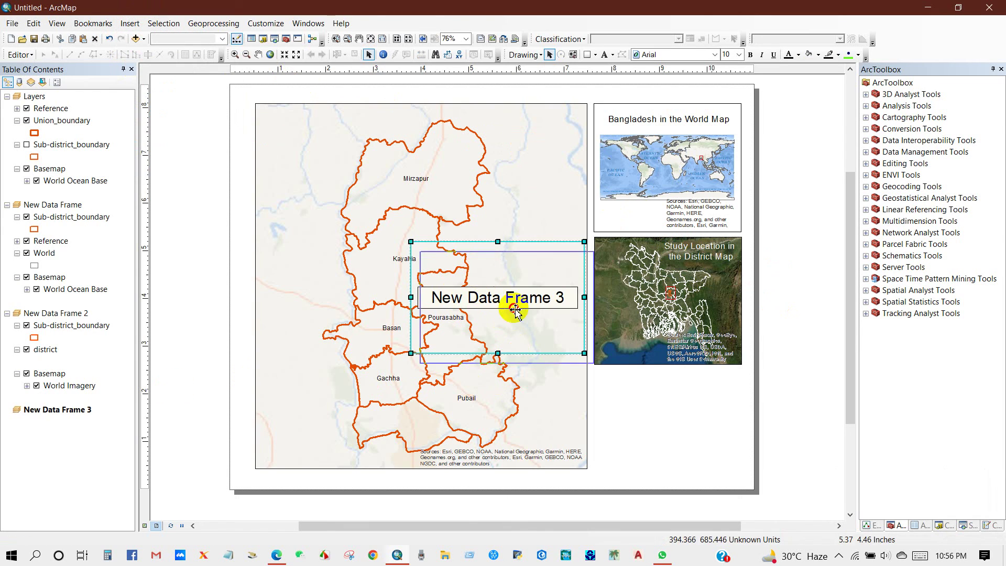
{"action": "left_click_drag", "start_coordinate": [619, 374], "coordinate": [693, 376]}
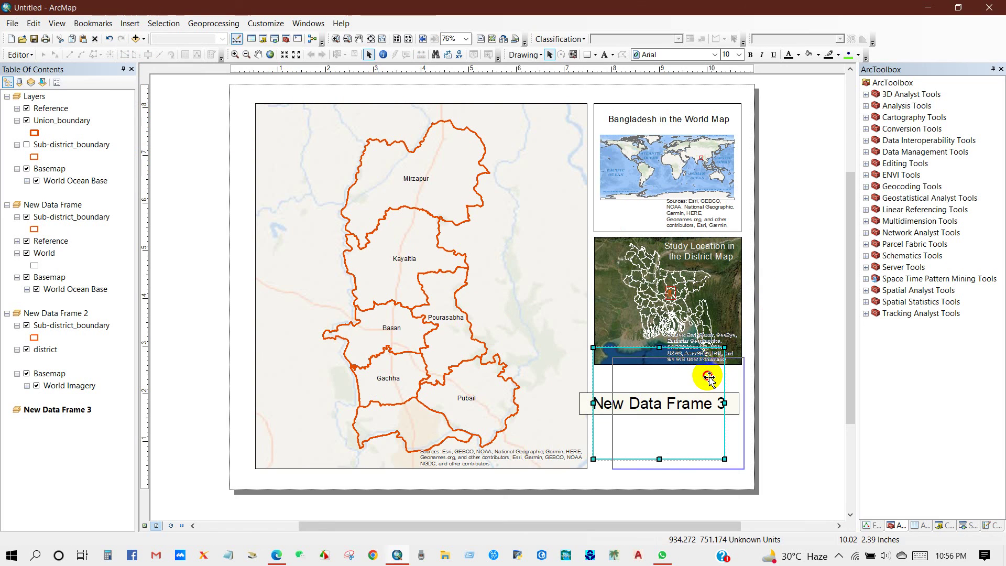
{"action": "mouse_move", "coordinate": [595, 404]}
{"action": "left_mouse_down"}
{"action": "mouse_move", "coordinate": [605, 408]}
{"action": "mouse_move", "coordinate": [597, 413]}
{"action": "left_mouse_up"}
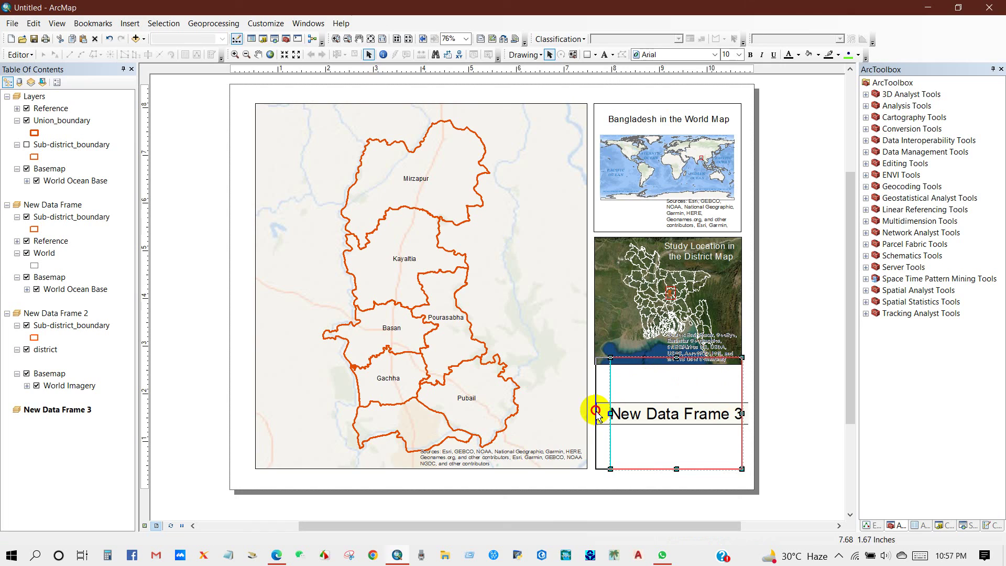
{"action": "left_click_drag", "start_coordinate": [596, 412], "coordinate": [595, 412]}
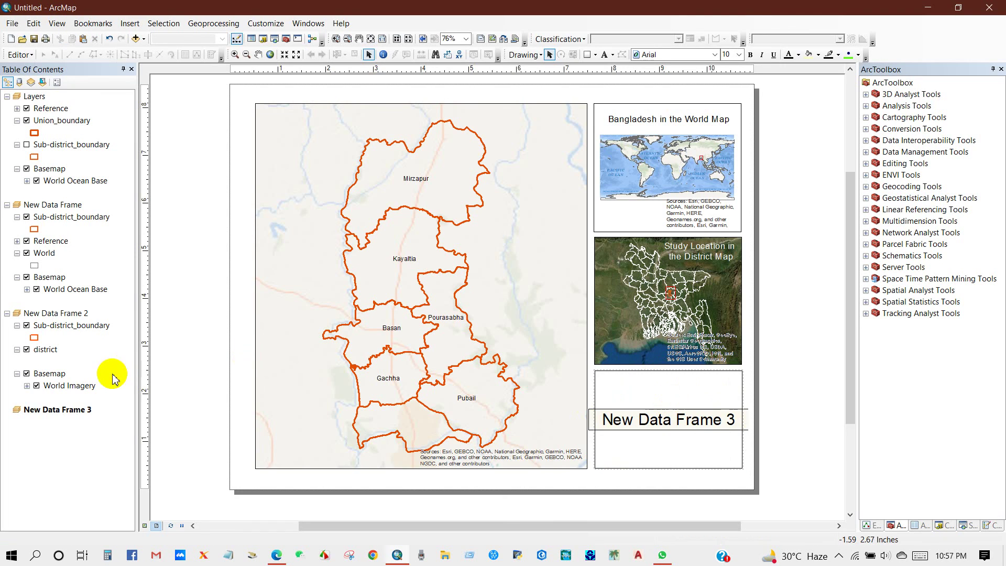
Clear the name of the new data frame so that no label shows in the empty frame, and select the frame.
{"action": "left_click", "coordinate": [49, 412]}
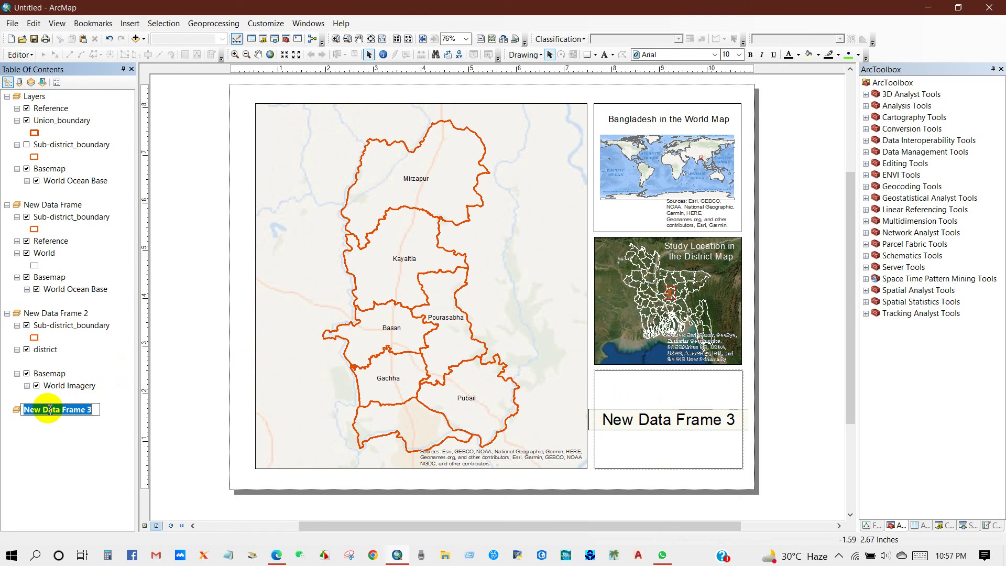
{"action": "key", "text": "BackSpace"}
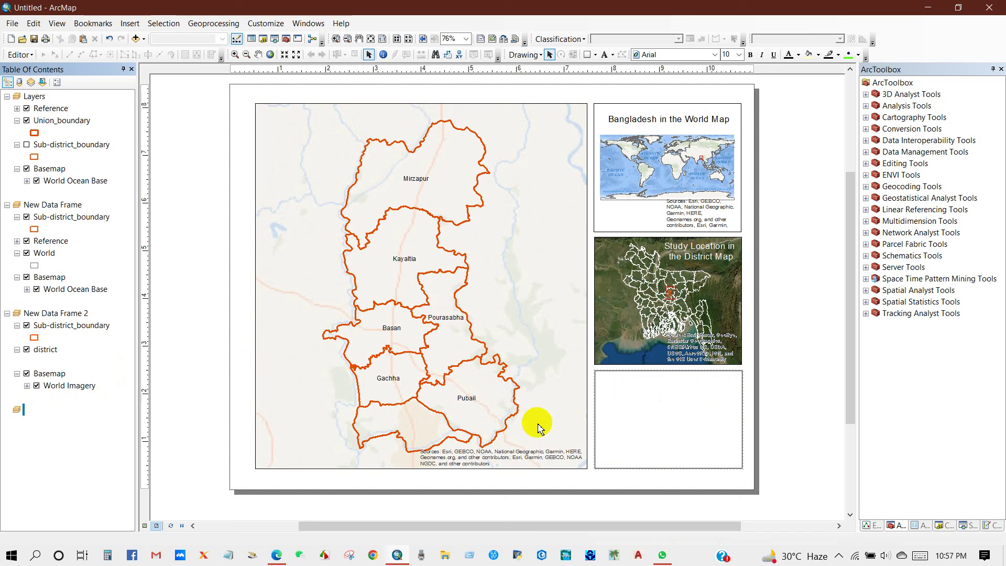
{"action": "left_click", "coordinate": [658, 412]}
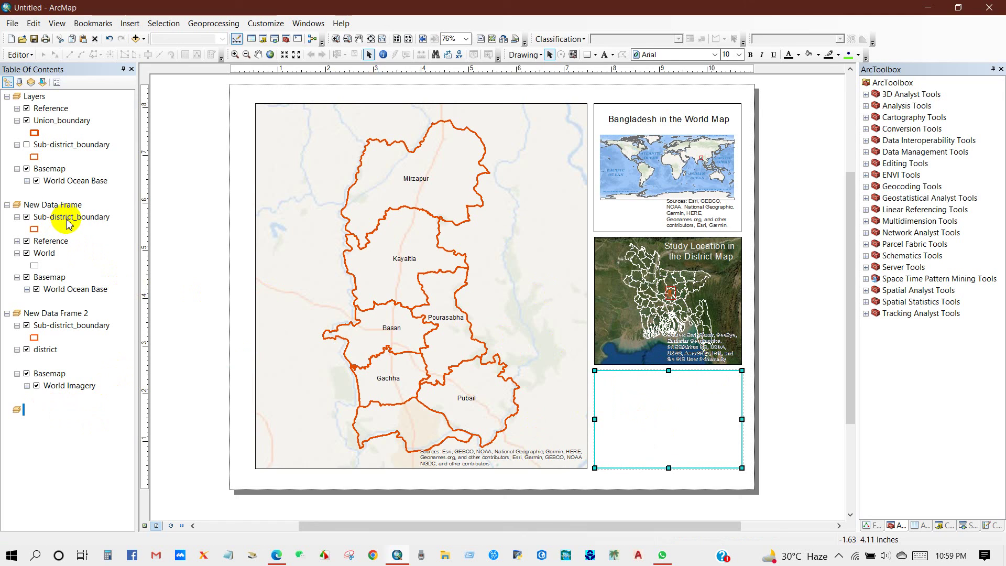
Change the outline color of the Sub-district_boundary layer in the world map's data frame to golden orange.
{"action": "left_click", "coordinate": [35, 231]}
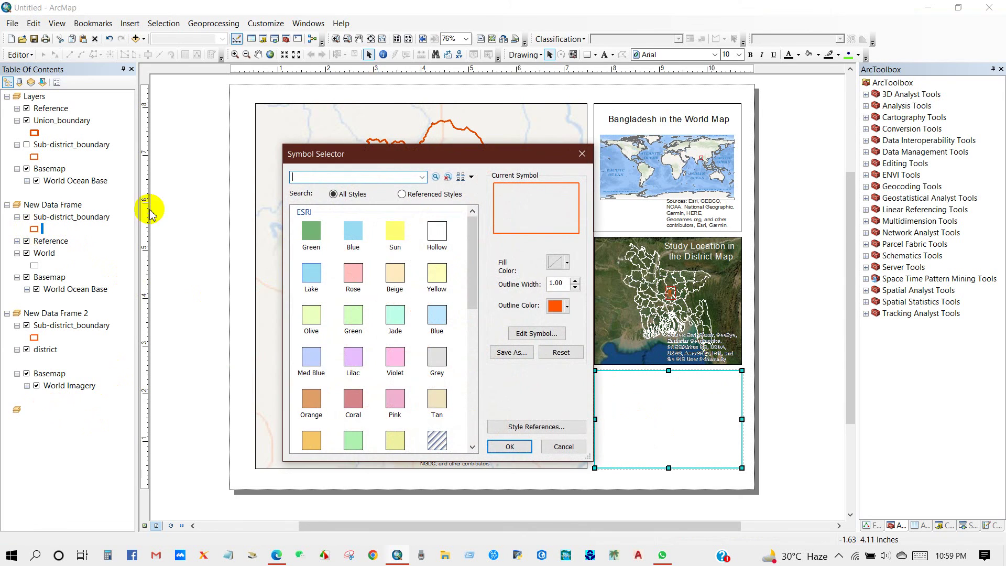
{"action": "left_click", "coordinate": [567, 308]}
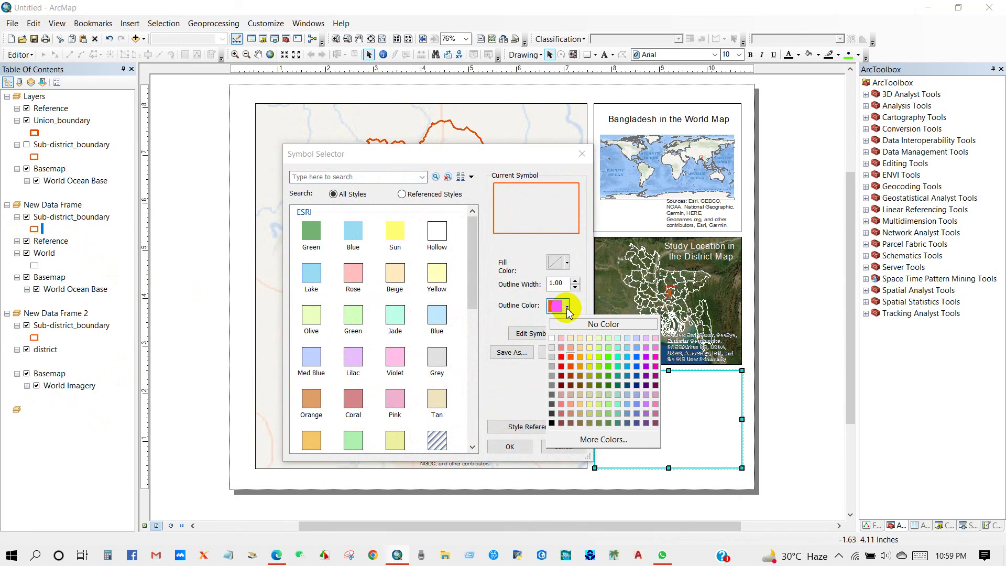
{"action": "left_click", "coordinate": [580, 365]}
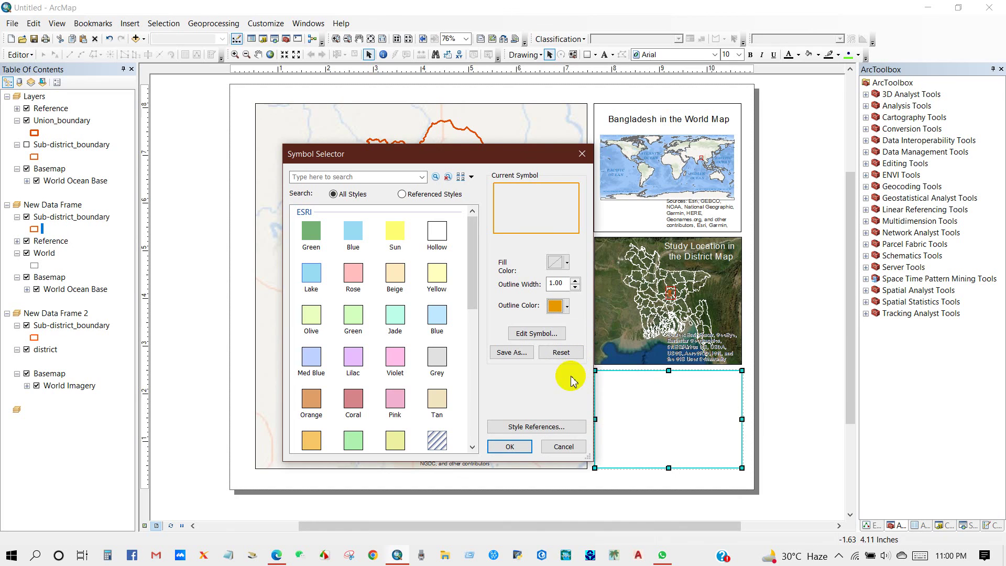
{"action": "left_click", "coordinate": [507, 448]}
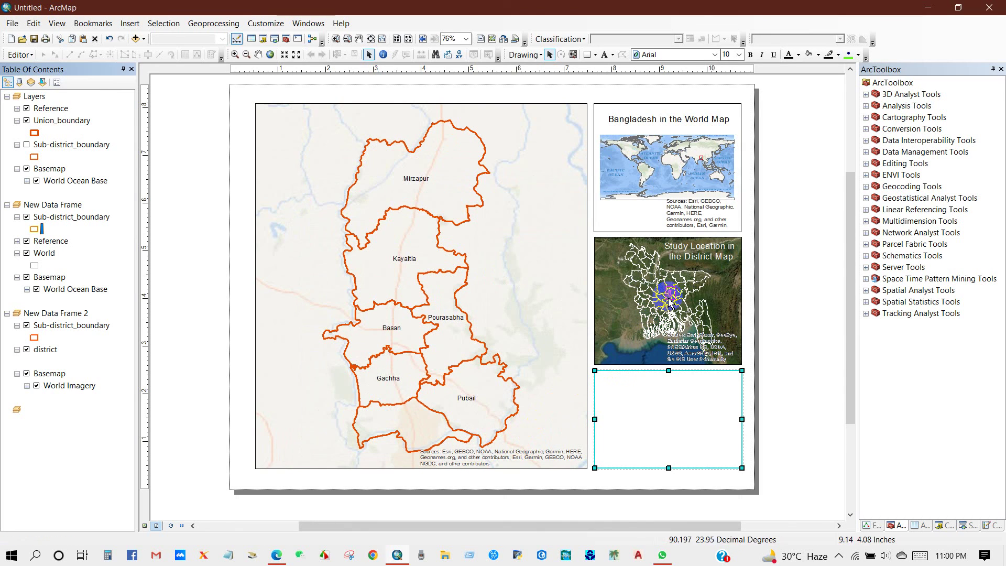
{"action": "left_click", "coordinate": [780, 330]}
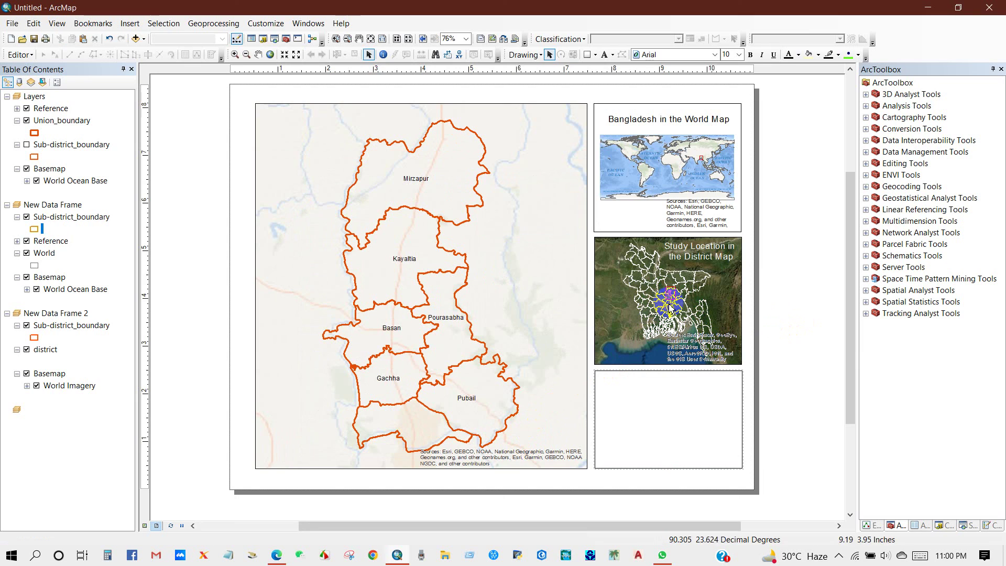
Start a legend for the main Layers data frame and remove World_Ocean_Reference and World_Ocean_Base from its items.
{"action": "left_click", "coordinate": [664, 399]}
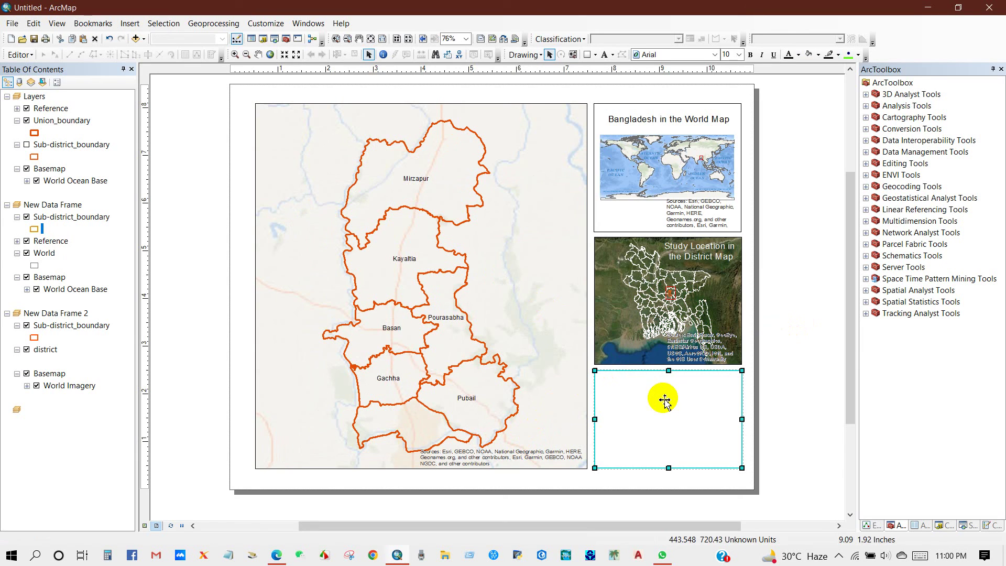
{"action": "left_click", "coordinate": [377, 218]}
{"action": "left_click", "coordinate": [130, 23]}
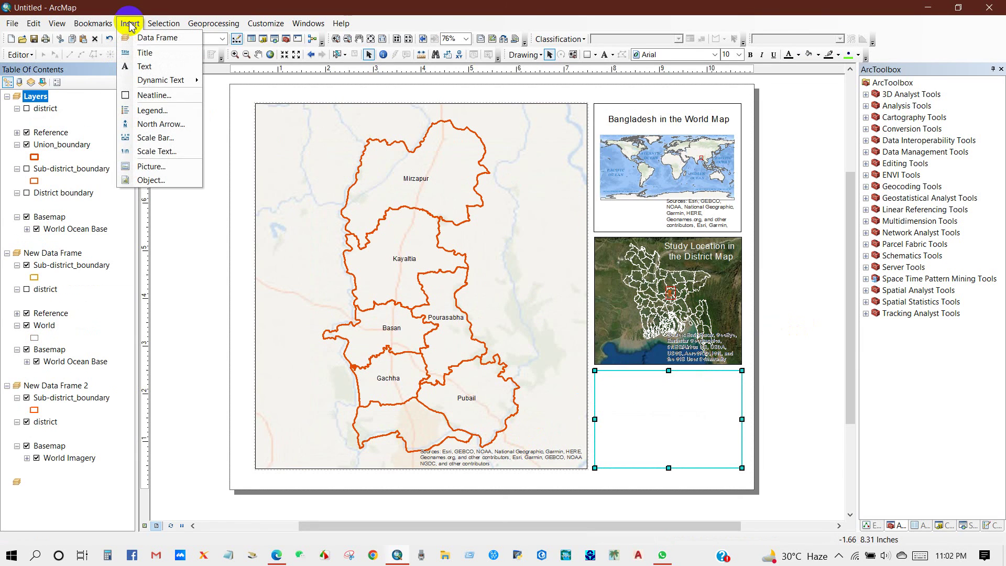
{"action": "left_click", "coordinate": [152, 112]}
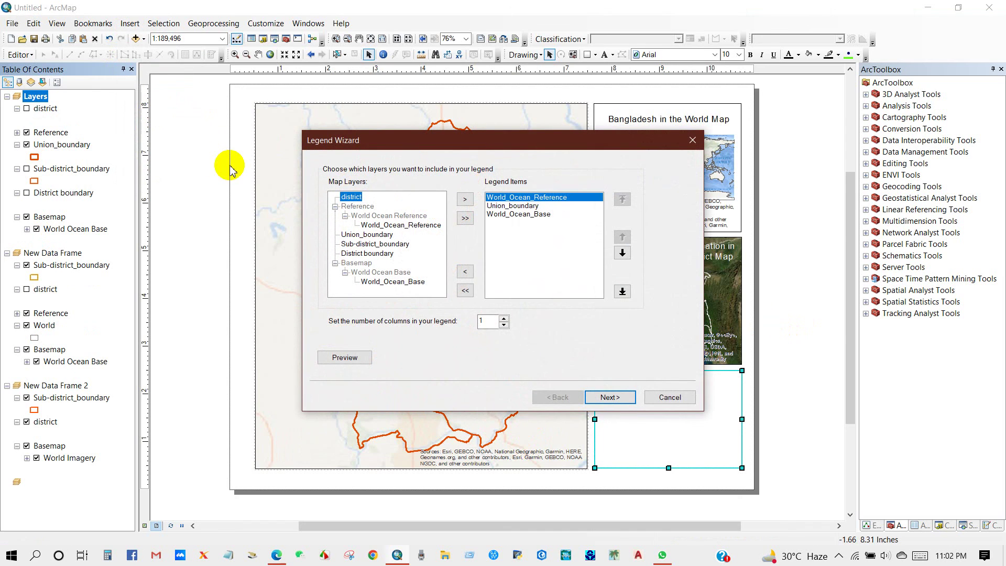
{"action": "mouse_move", "coordinate": [375, 137]}
{"action": "left_mouse_down"}
{"action": "mouse_move", "coordinate": [663, 355]}
{"action": "mouse_move", "coordinate": [391, 136]}
{"action": "left_mouse_up"}
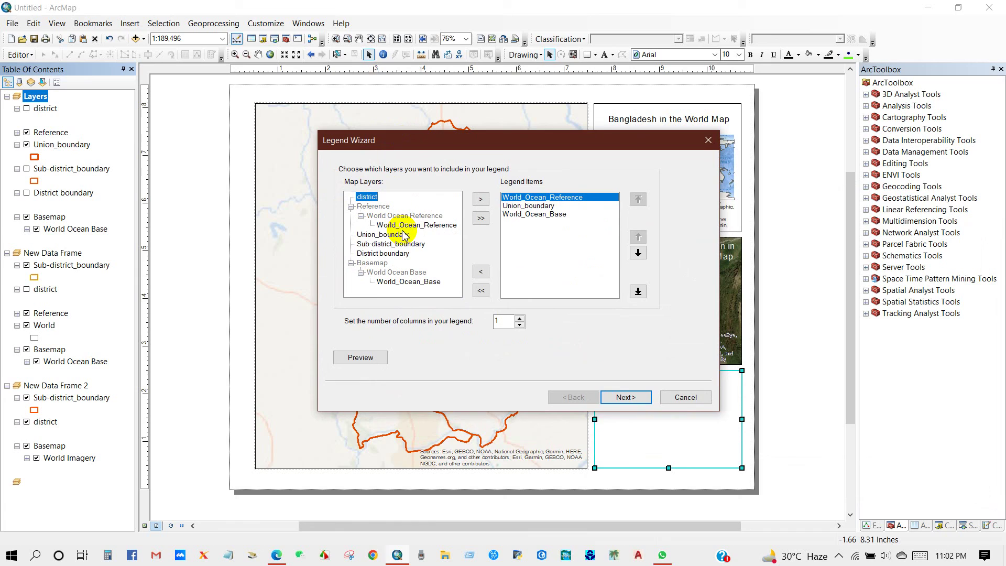
{"action": "left_click", "coordinate": [481, 271]}
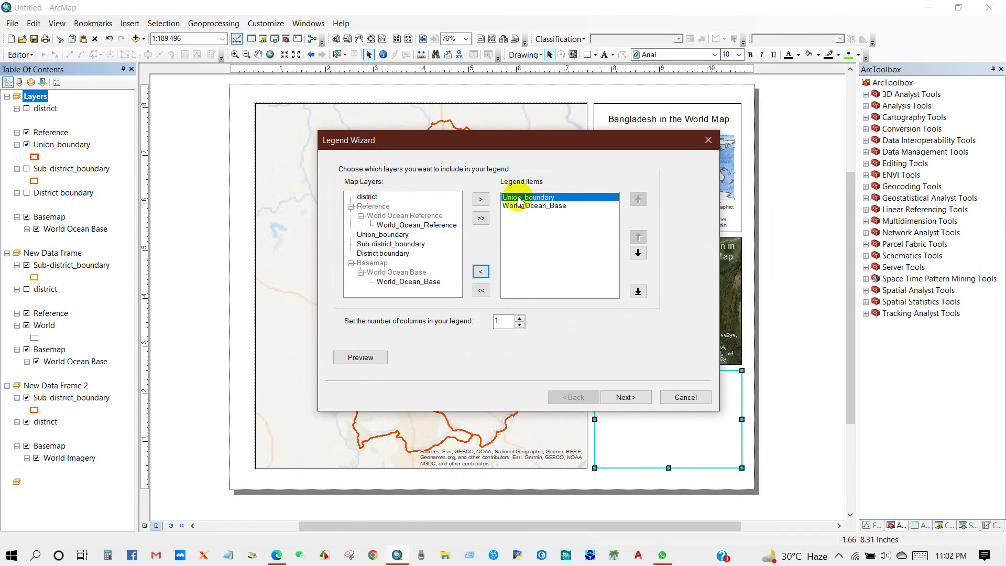
{"action": "left_click", "coordinate": [518, 206]}
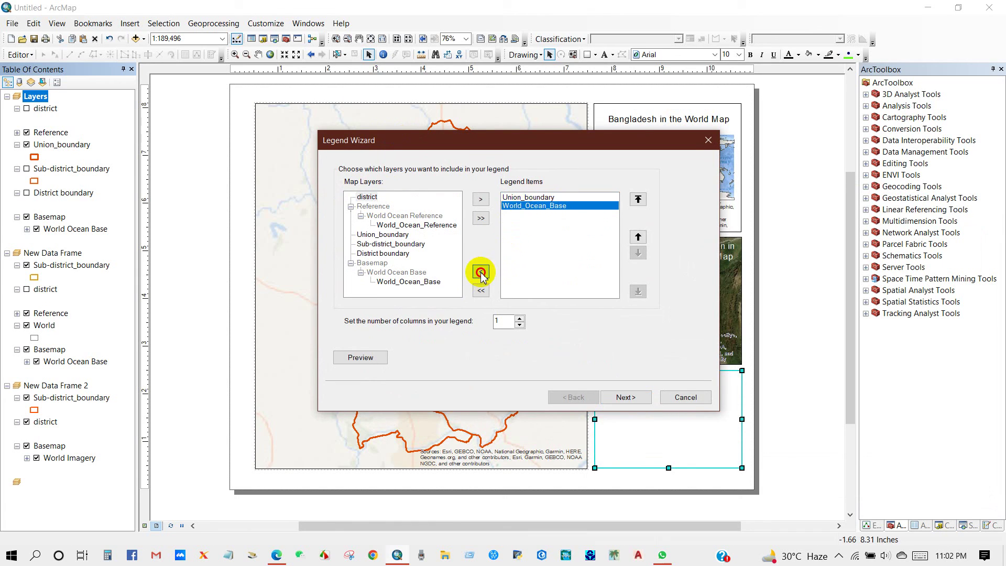
{"action": "left_click", "coordinate": [480, 272]}
Add Sub-district_boundary and District boundary to the legend items below Union_boundary.
{"action": "left_click", "coordinate": [381, 249]}
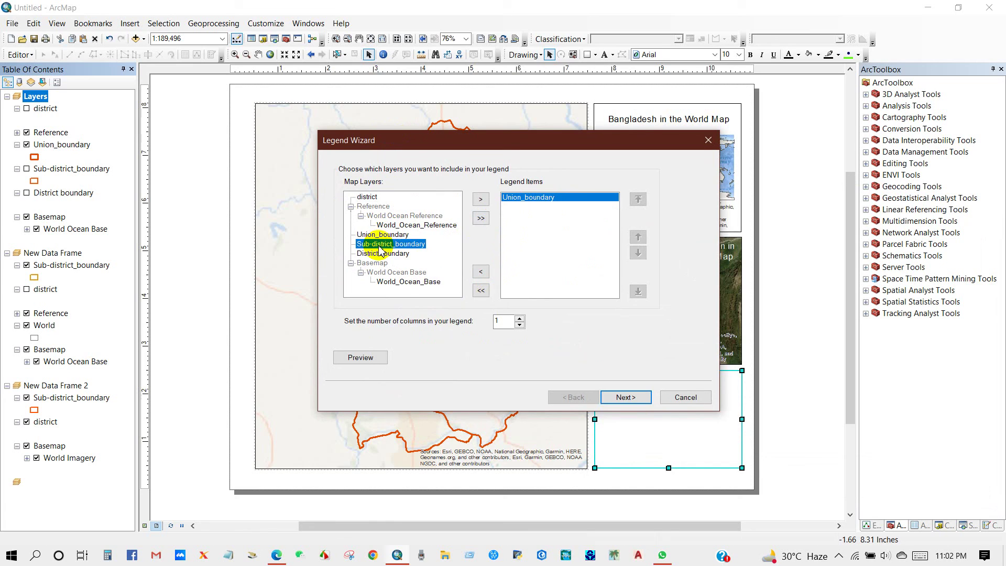
{"action": "left_click", "coordinate": [482, 203]}
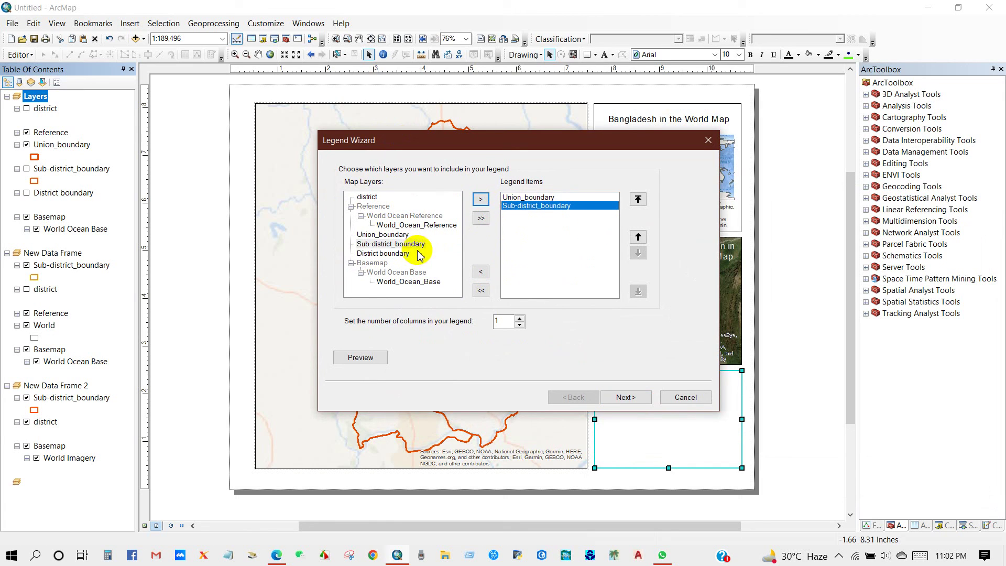
{"action": "left_click", "coordinate": [392, 254]}
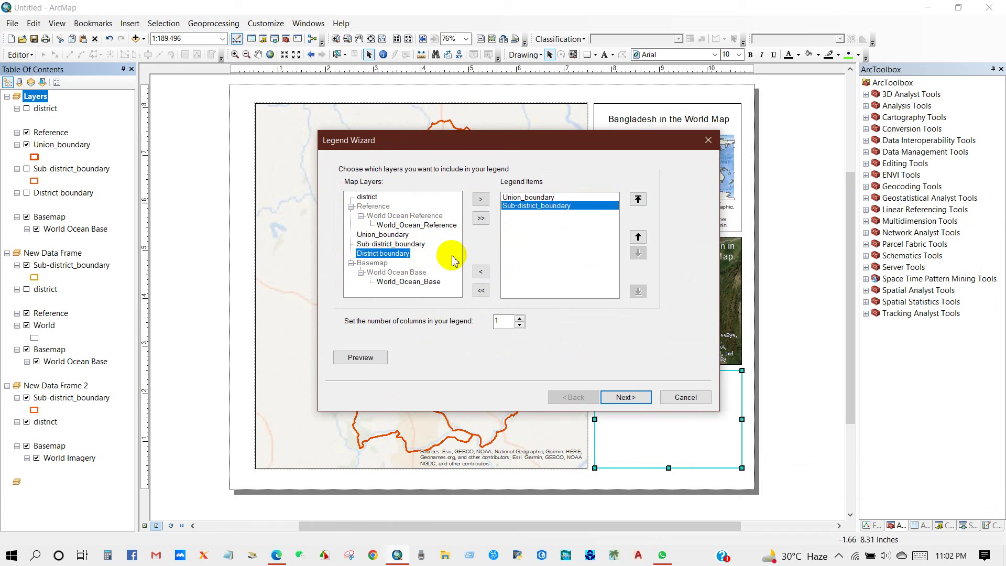
{"action": "left_click", "coordinate": [481, 201]}
{"action": "left_click", "coordinate": [528, 197]}
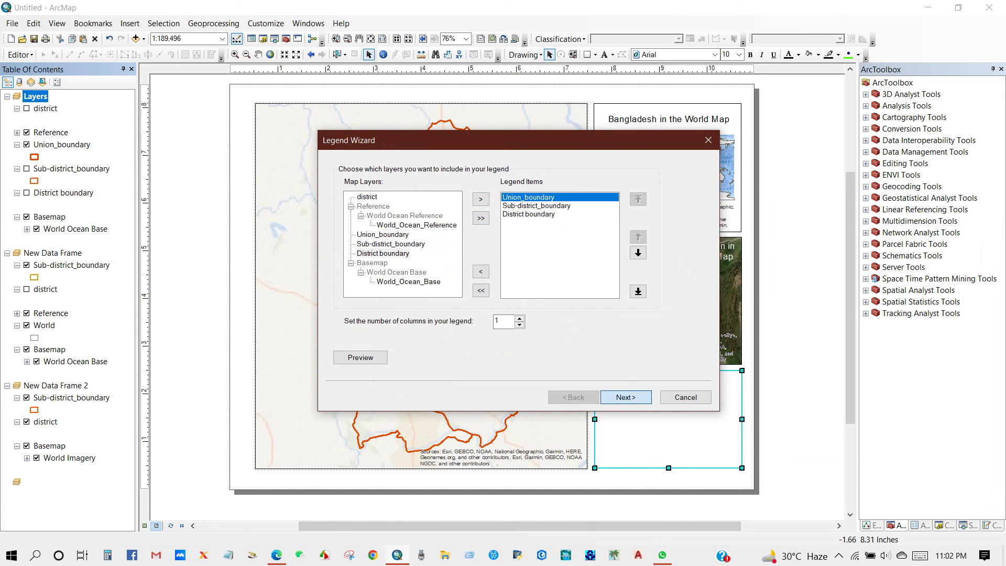
Finish the legend with the default title, frame and spacing settings, and move it into the empty frame below the district map.
{"action": "left_click", "coordinate": [620, 400]}
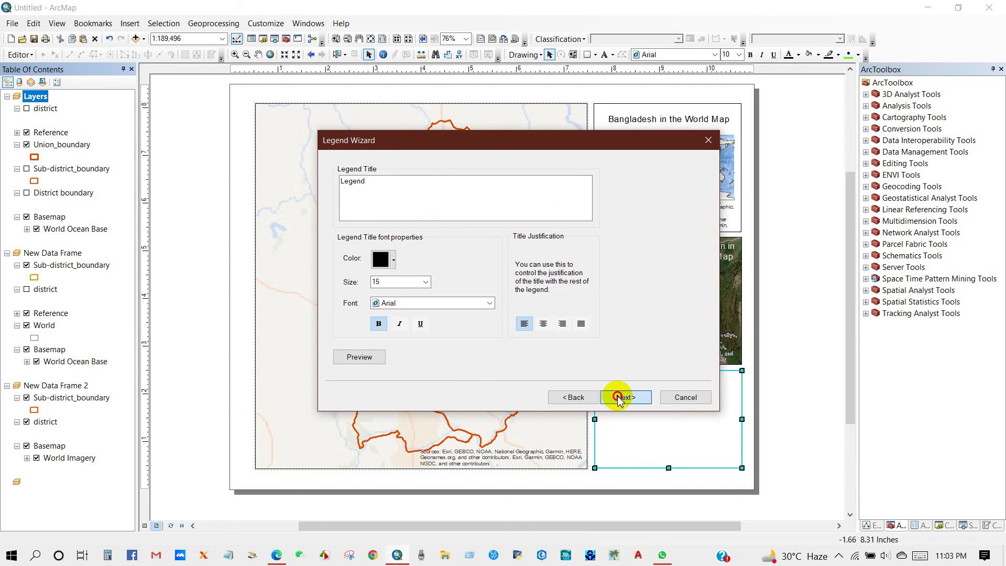
{"action": "left_click", "coordinate": [619, 398]}
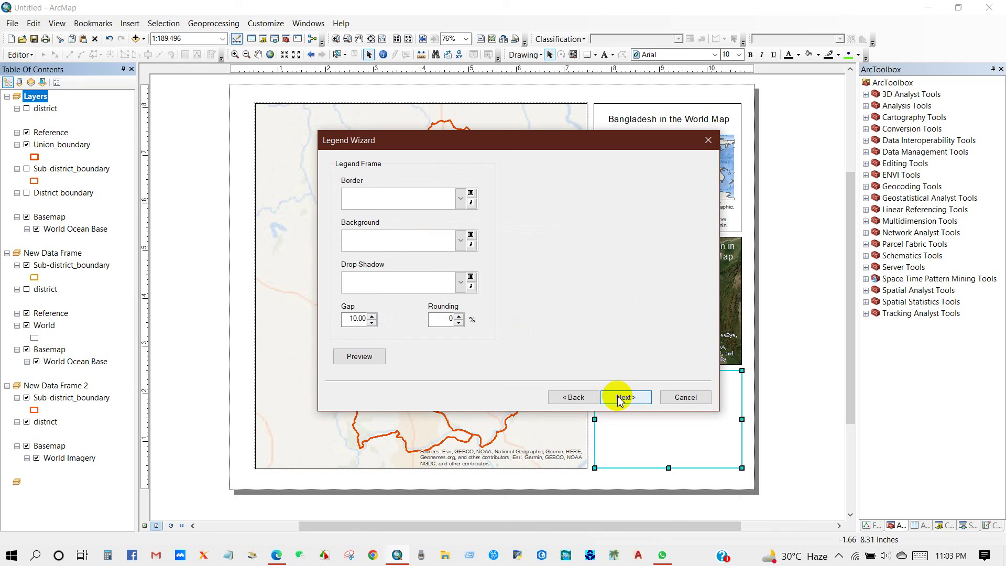
{"action": "left_click", "coordinate": [620, 398]}
{"action": "left_click", "coordinate": [620, 398]}
{"action": "left_click", "coordinate": [618, 400]}
{"action": "left_click_drag", "start_coordinate": [485, 347], "coordinate": [626, 402]}
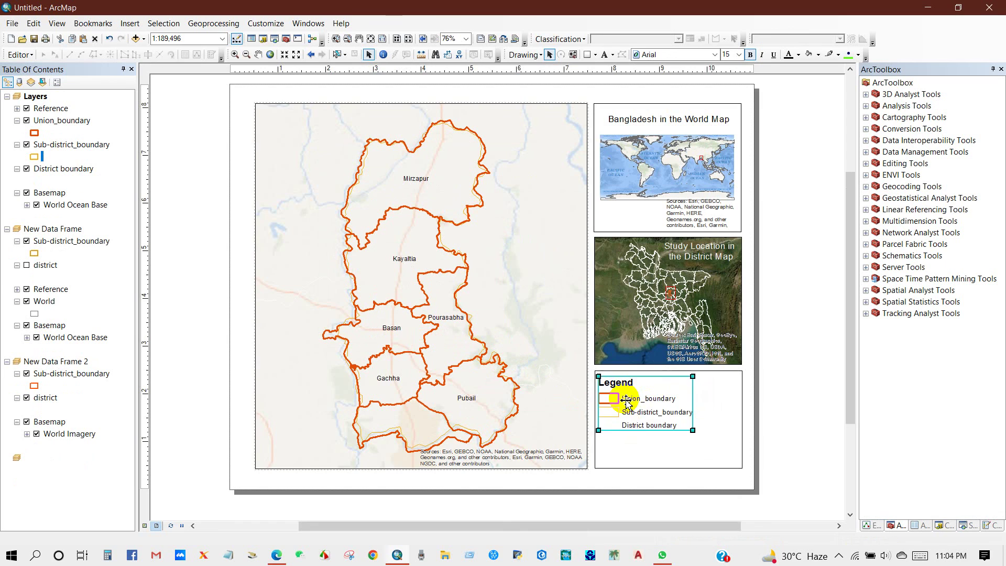
Give the data frame behind the legend a Circular Gradient background.
{"action": "right_click", "coordinate": [643, 454]}
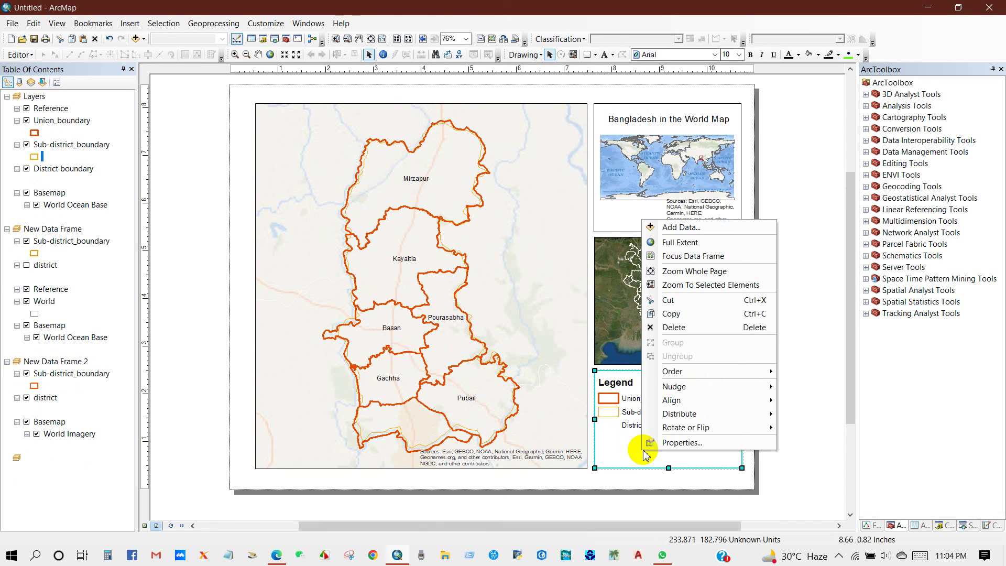
{"action": "left_click", "coordinate": [676, 442]}
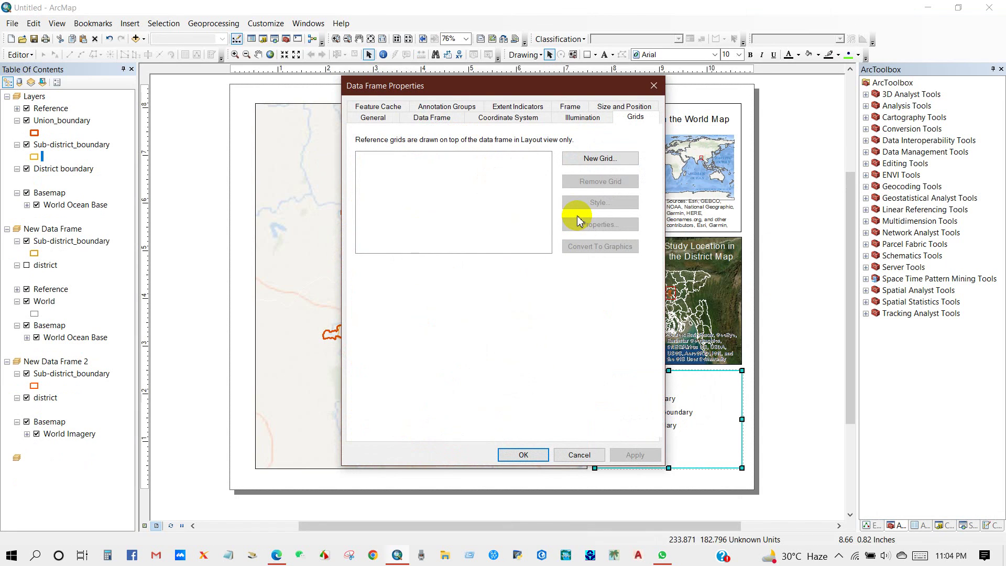
{"action": "left_click", "coordinate": [575, 106]}
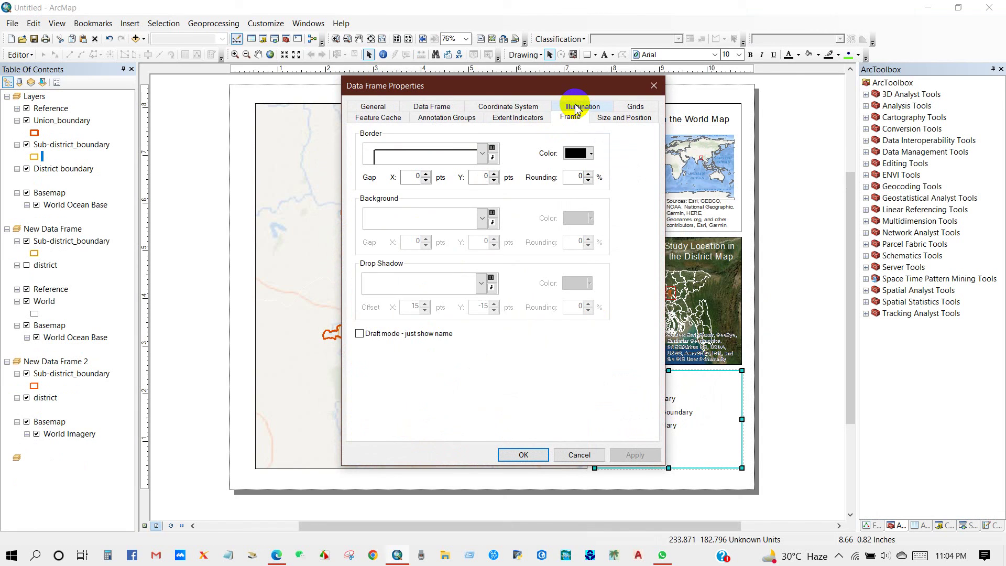
{"action": "left_click", "coordinate": [483, 219]}
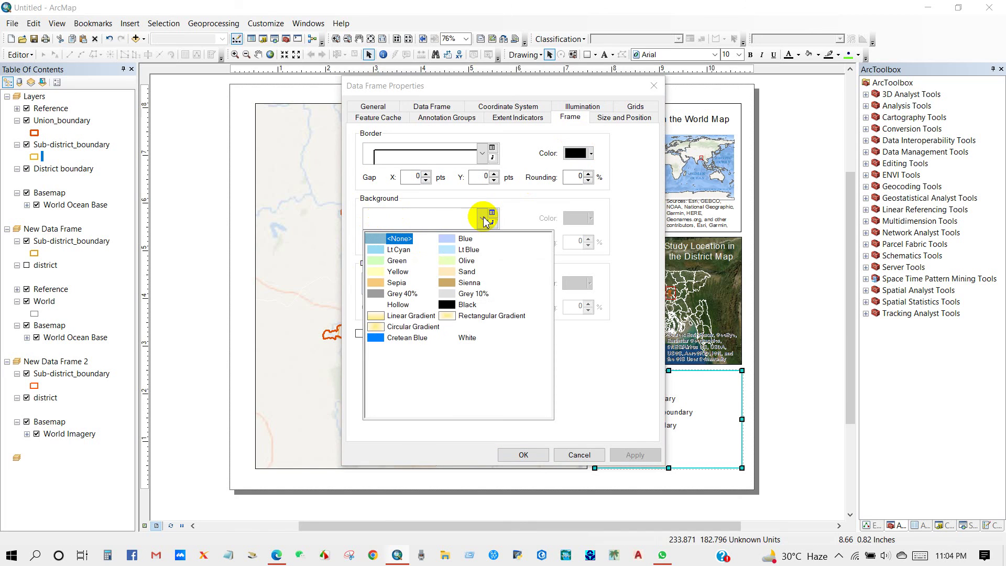
{"action": "left_click", "coordinate": [412, 327]}
{"action": "left_click", "coordinate": [516, 454]}
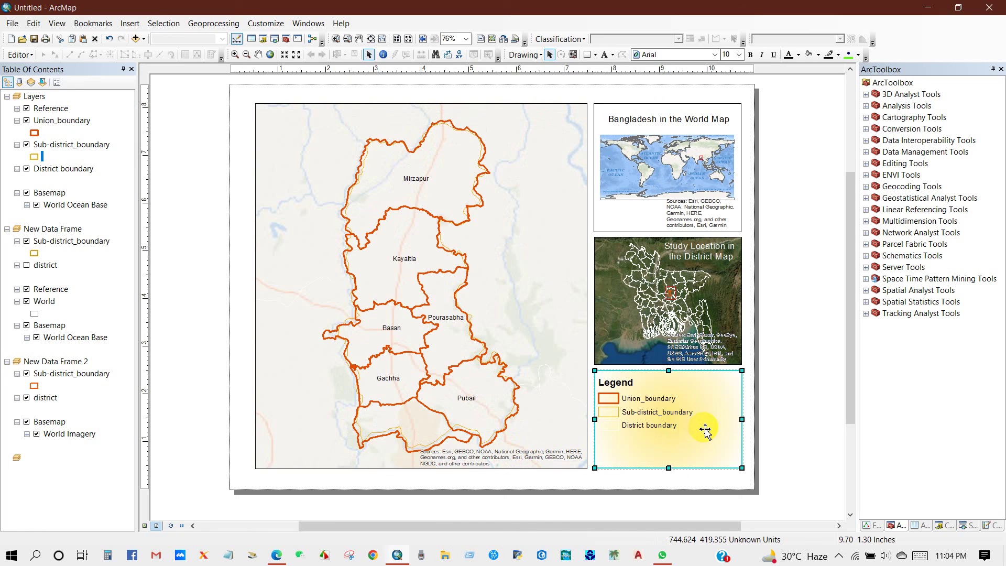
Set the background of the data frame behind the legend to Grey 10% and select the legend.
{"action": "right_click", "coordinate": [656, 443]}
{"action": "left_click", "coordinate": [667, 436]}
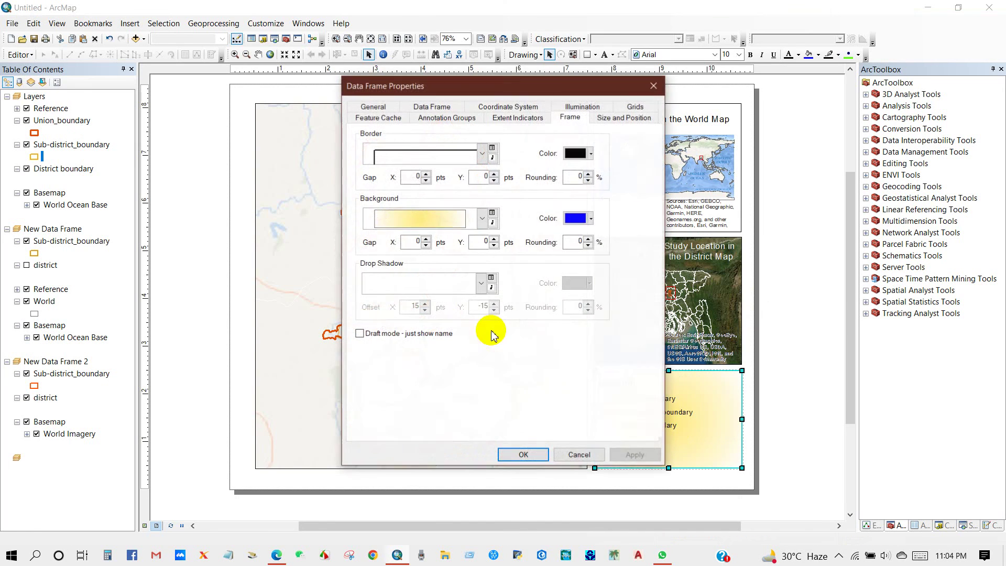
{"action": "left_click", "coordinate": [521, 455]}
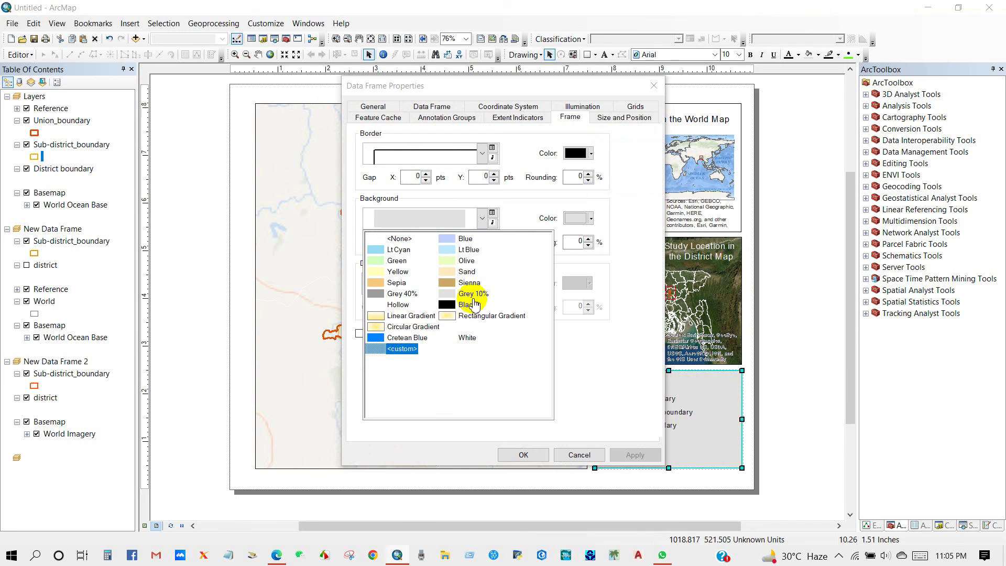
{"action": "left_click", "coordinate": [463, 295]}
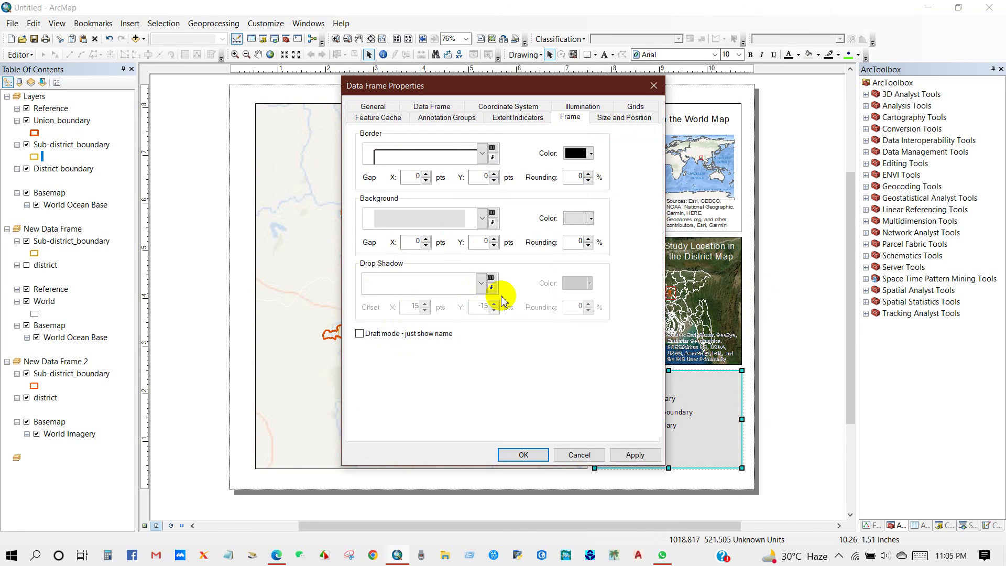
{"action": "left_click", "coordinate": [522, 454]}
{"action": "left_click", "coordinate": [658, 424]}
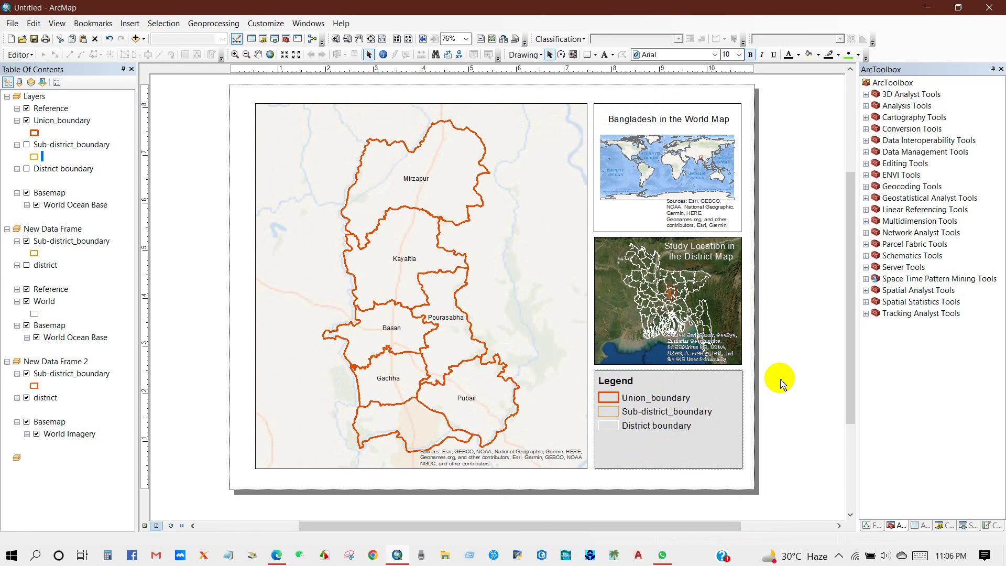
Add a graticule to the main map's data frame, keeping the default appearance, axes and labels settings.
{"action": "left_click", "coordinate": [497, 246]}
{"action": "right_click", "coordinate": [498, 245]}
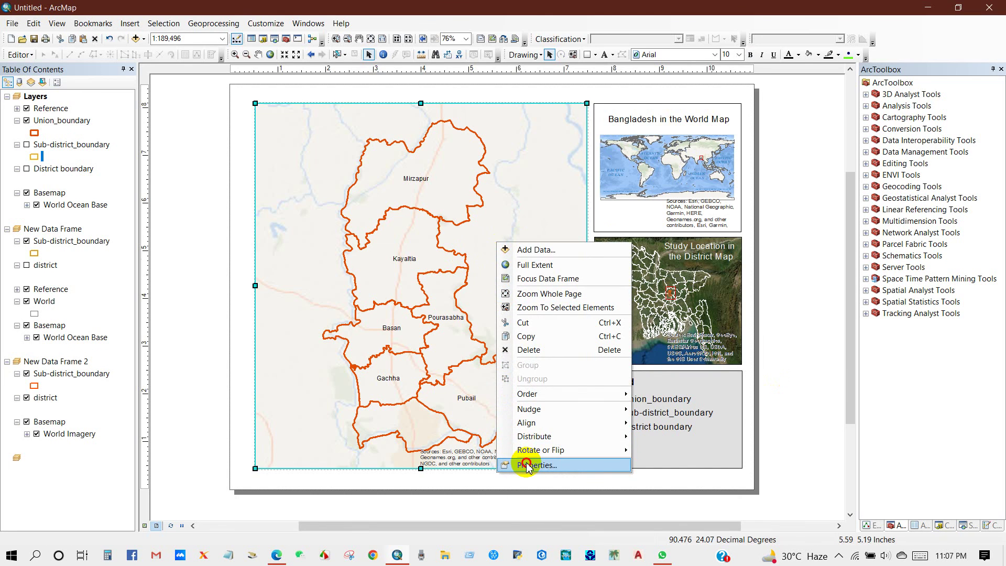
{"action": "left_click", "coordinate": [527, 465]}
{"action": "left_click", "coordinate": [634, 107]}
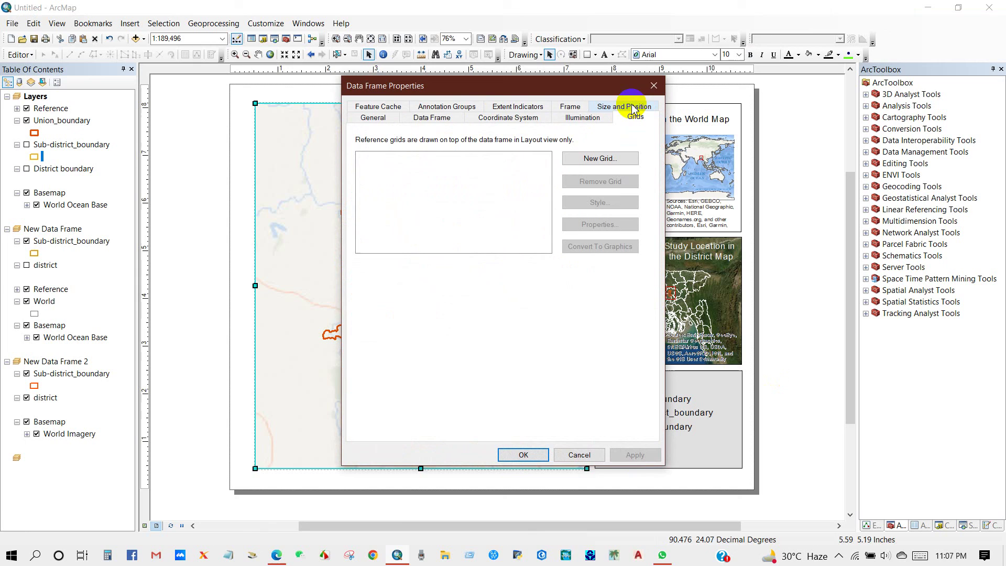
{"action": "left_click", "coordinate": [601, 158]}
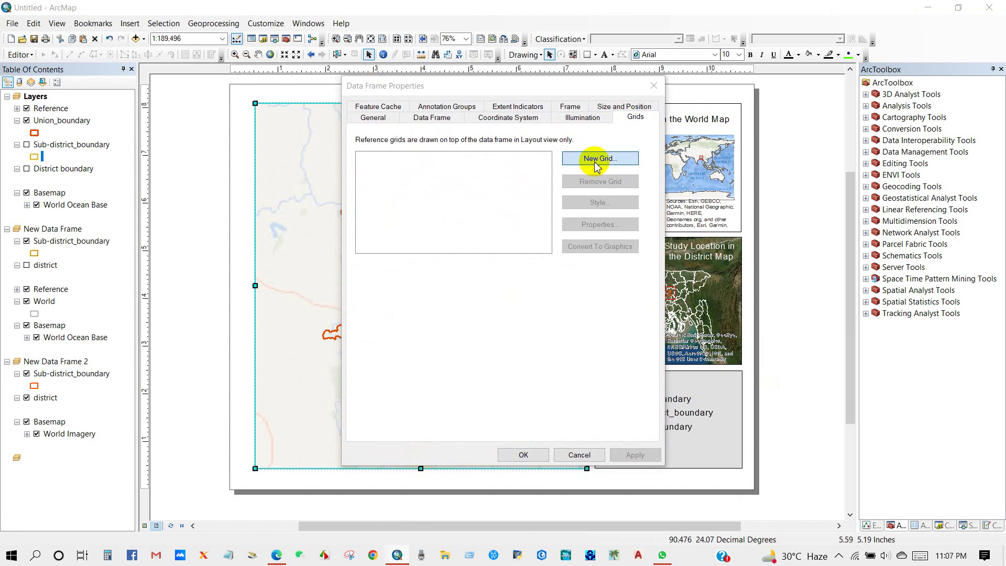
{"action": "left_click", "coordinate": [503, 195]}
{"action": "left_click", "coordinate": [595, 389]}
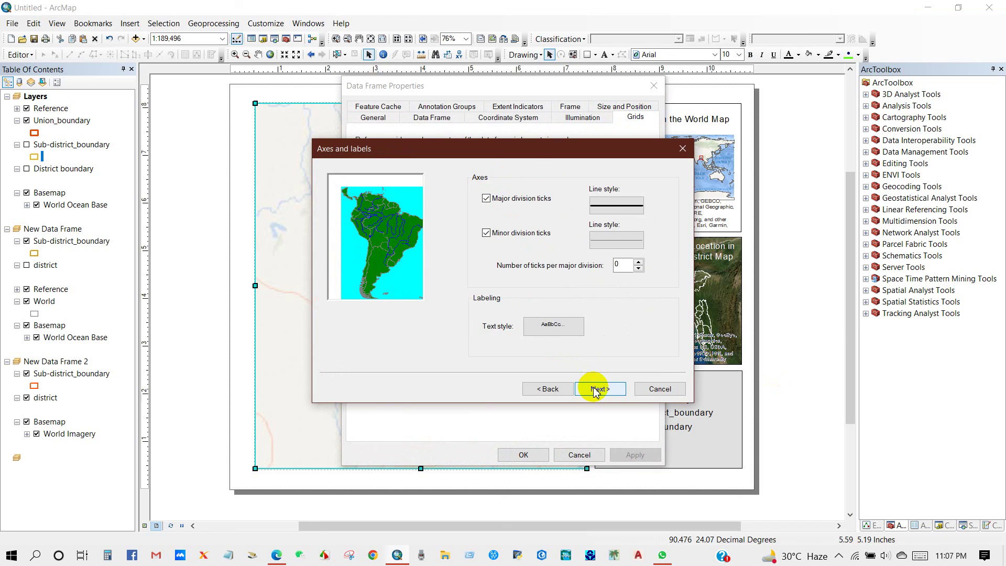
{"action": "left_click", "coordinate": [595, 389]}
{"action": "left_click", "coordinate": [596, 389]}
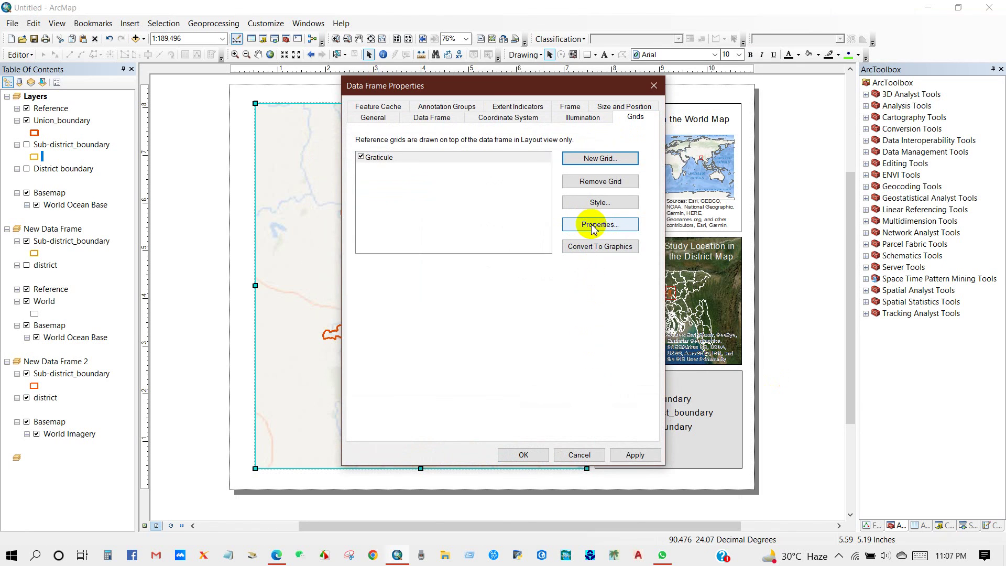
Set the graticule's label size to 9 with vertical labels on the left and right, and apply it to the main map.
{"action": "left_click", "coordinate": [593, 226]}
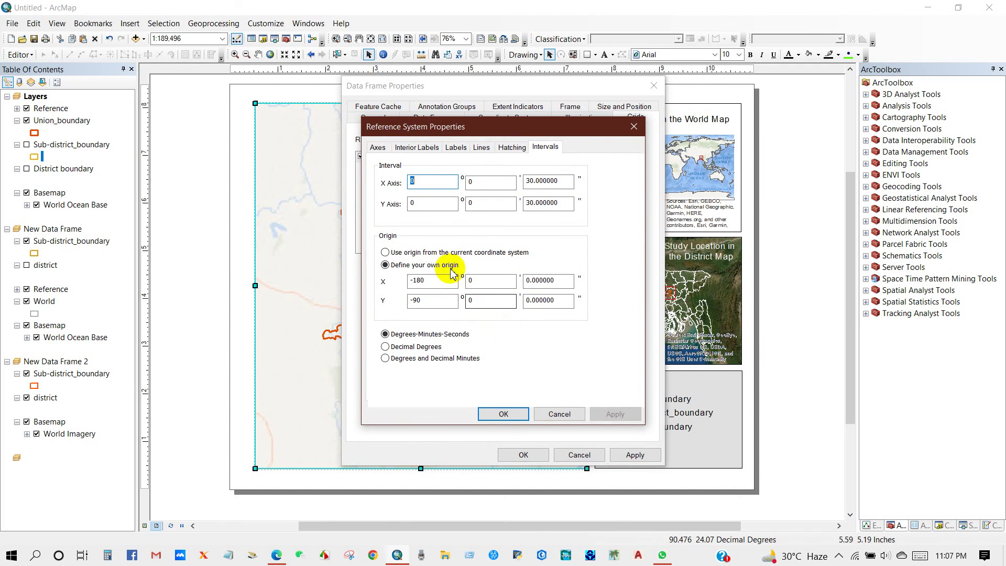
{"action": "left_click", "coordinate": [455, 149]}
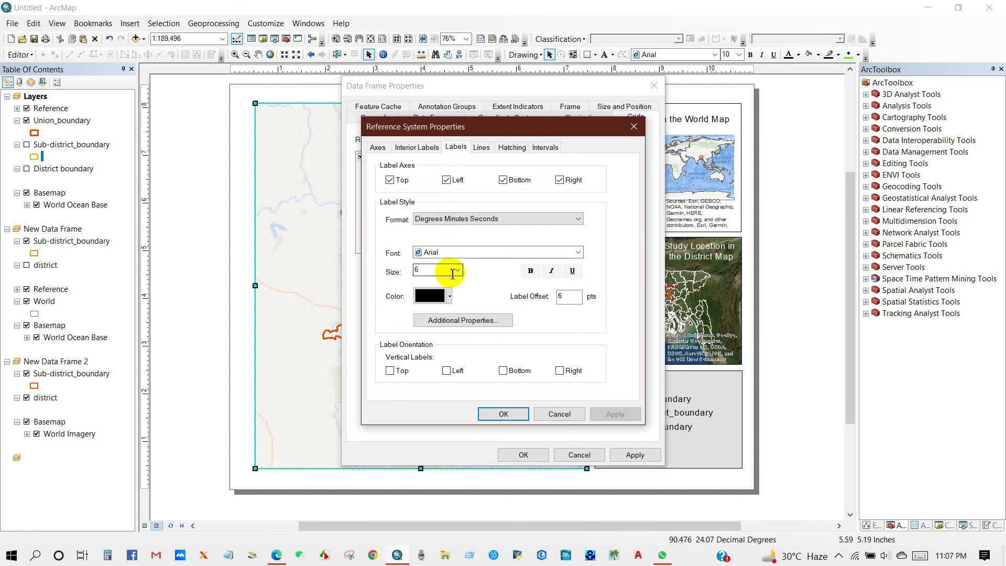
{"action": "left_click", "coordinate": [457, 271]}
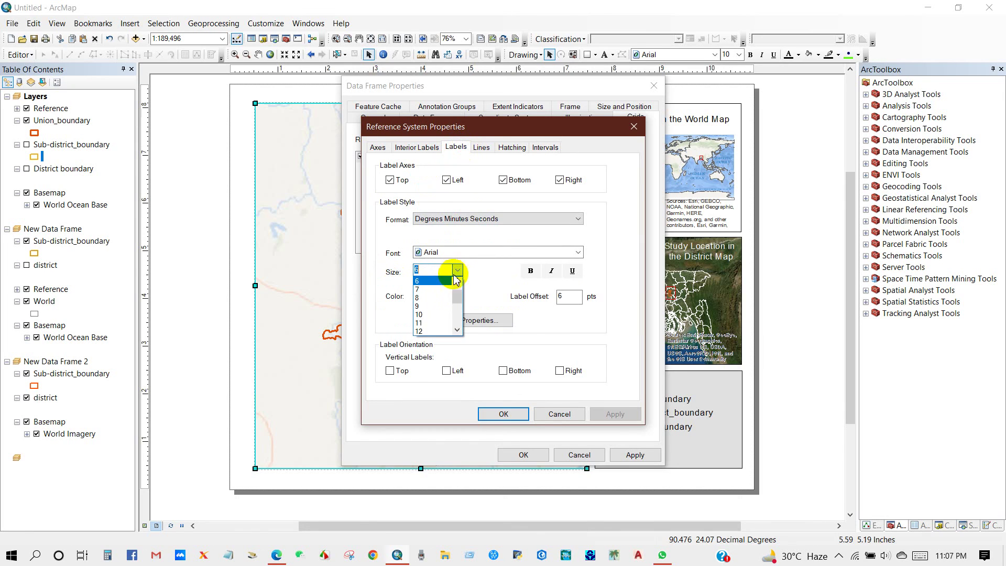
{"action": "left_click", "coordinate": [421, 308]}
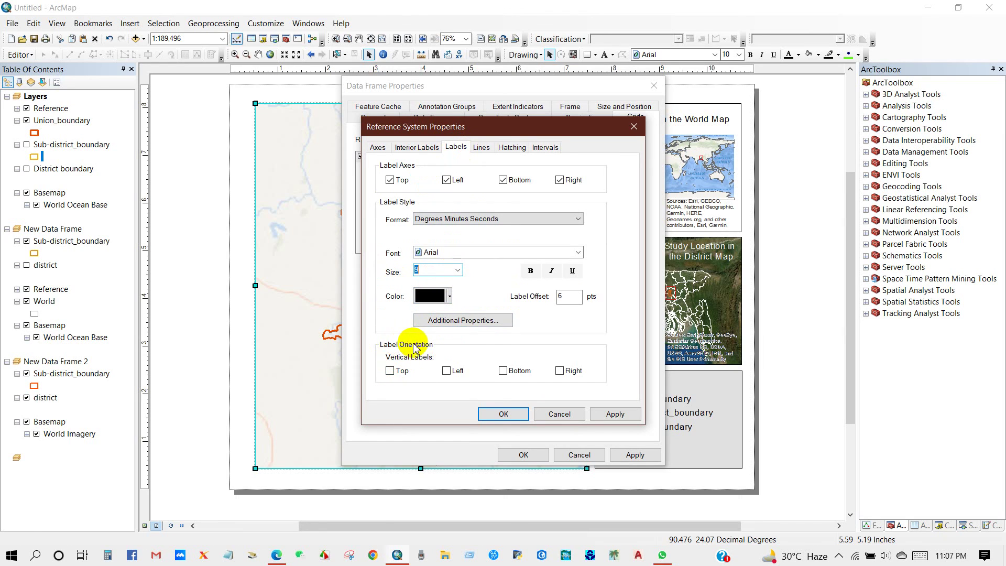
{"action": "left_click", "coordinate": [559, 371]}
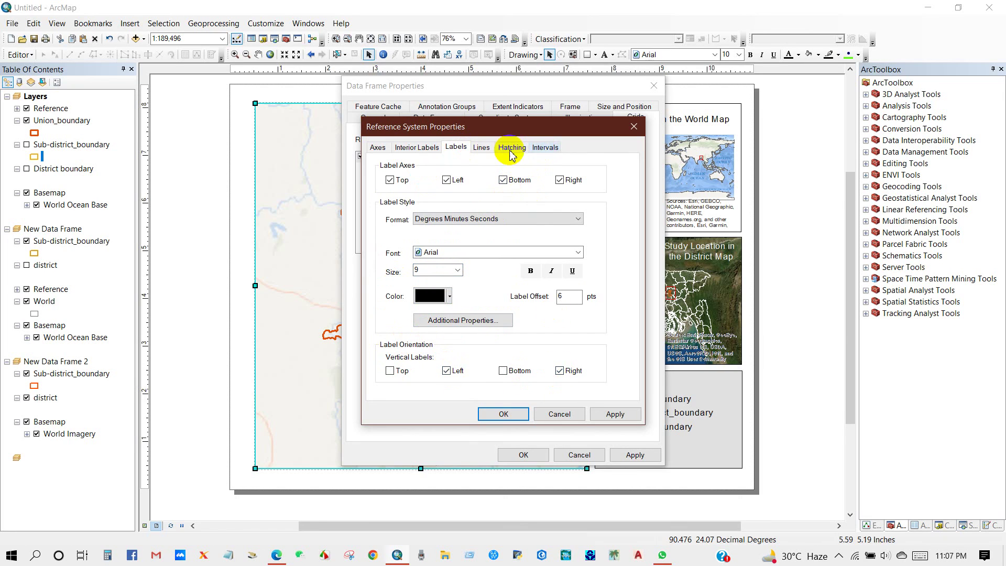
{"action": "left_click", "coordinate": [490, 413]}
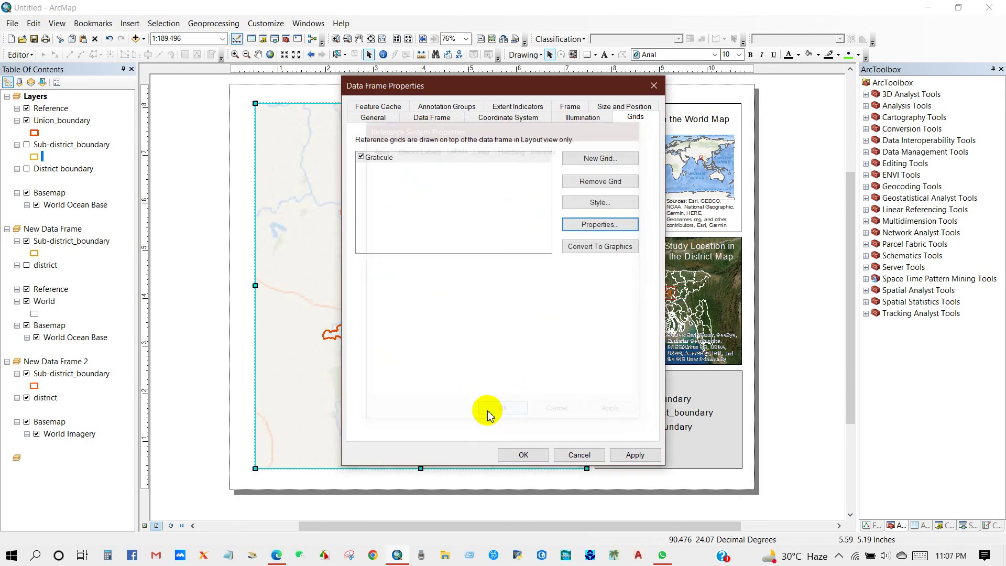
{"action": "left_click", "coordinate": [519, 453]}
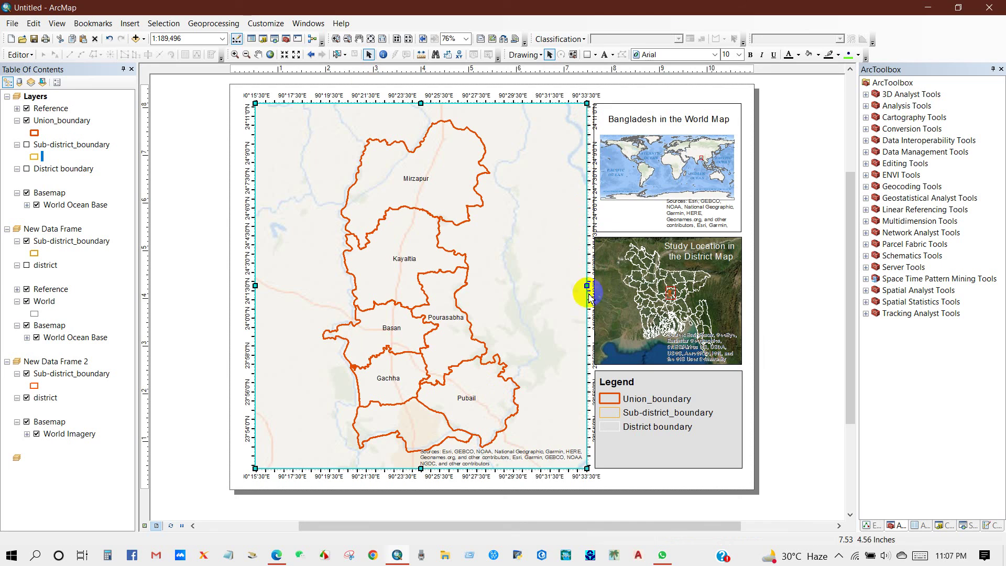
Turn off the graticule's labels and major division ticks on the right side of the main map.
{"action": "right_click", "coordinate": [543, 276]}
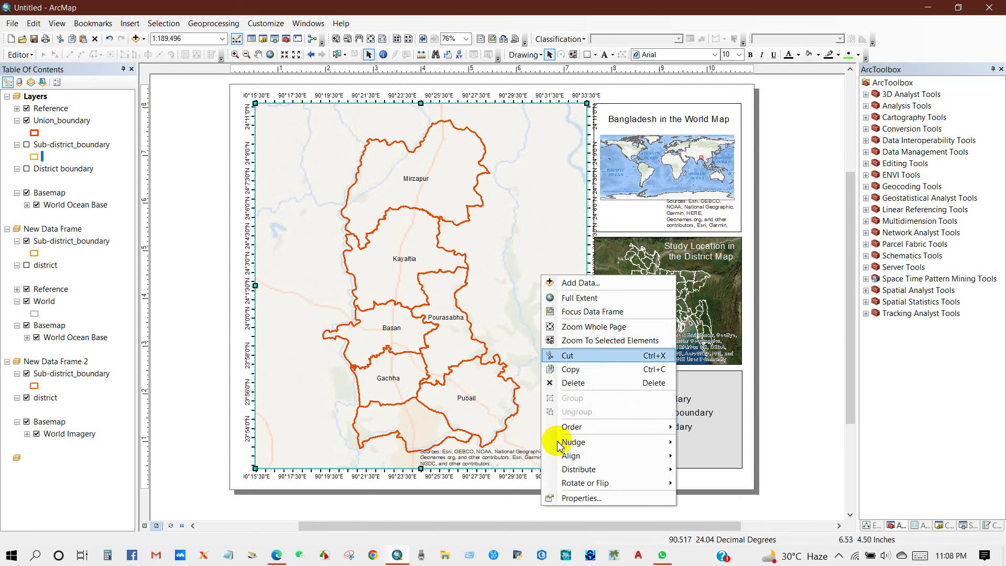
{"action": "left_click", "coordinate": [576, 497]}
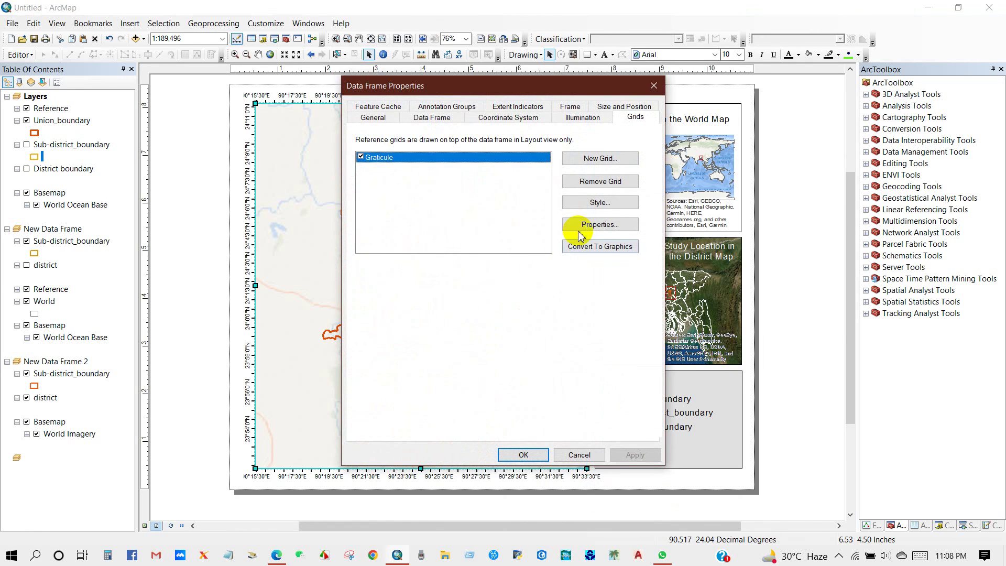
{"action": "left_click", "coordinate": [598, 224]}
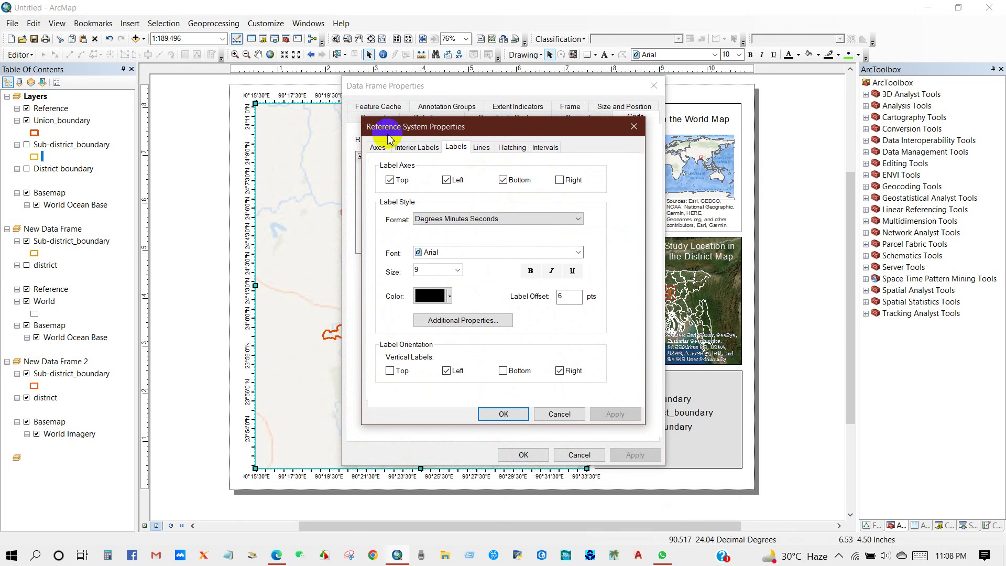
{"action": "left_click", "coordinate": [378, 147]}
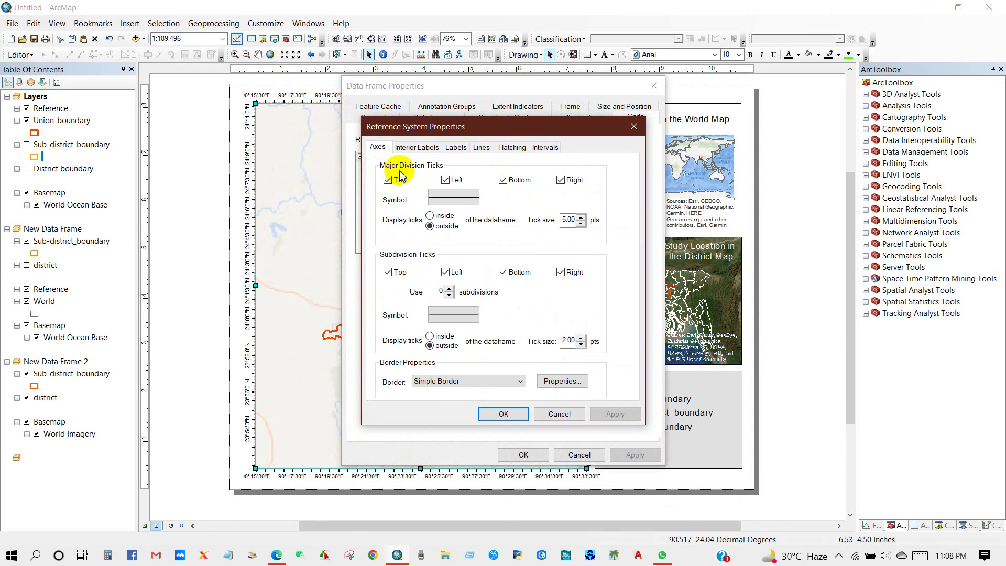
{"action": "left_click", "coordinate": [560, 180]}
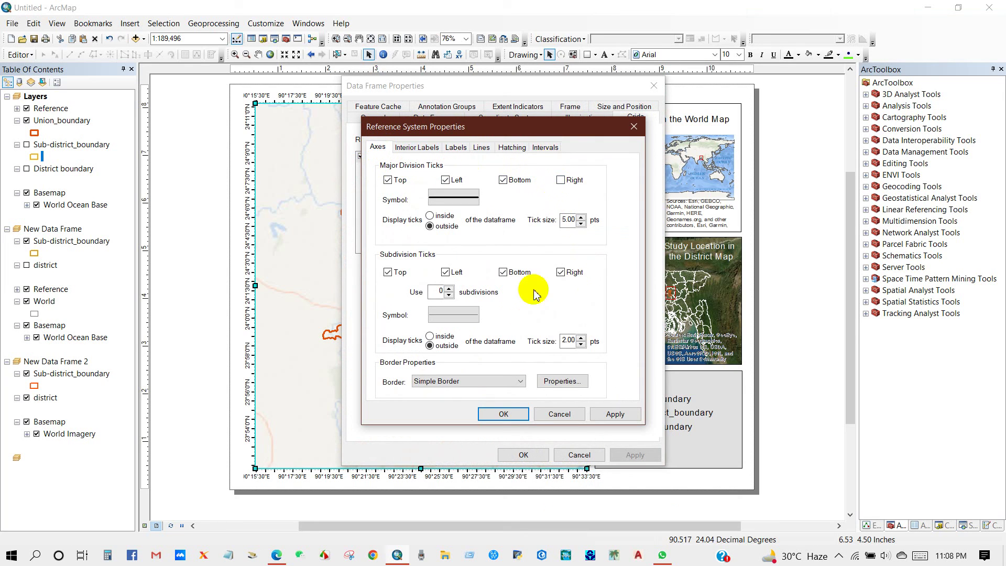
{"action": "left_click", "coordinate": [502, 413]}
{"action": "left_click", "coordinate": [521, 454]}
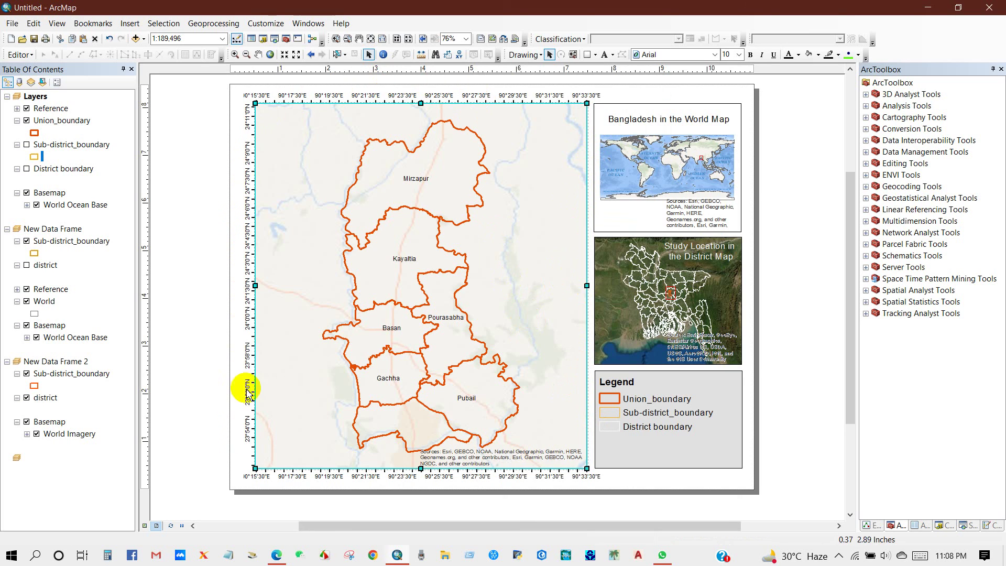
Set the label size of the main map's graticule to 10.
{"action": "right_click", "coordinate": [480, 246]}
{"action": "left_click", "coordinate": [502, 469]}
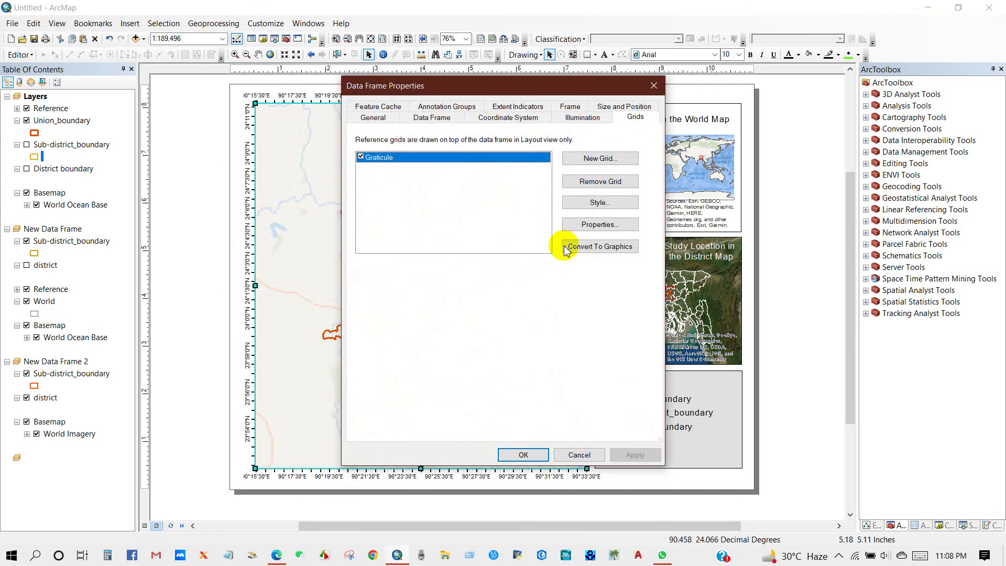
{"action": "left_click", "coordinate": [589, 225]}
{"action": "left_click", "coordinate": [456, 148]}
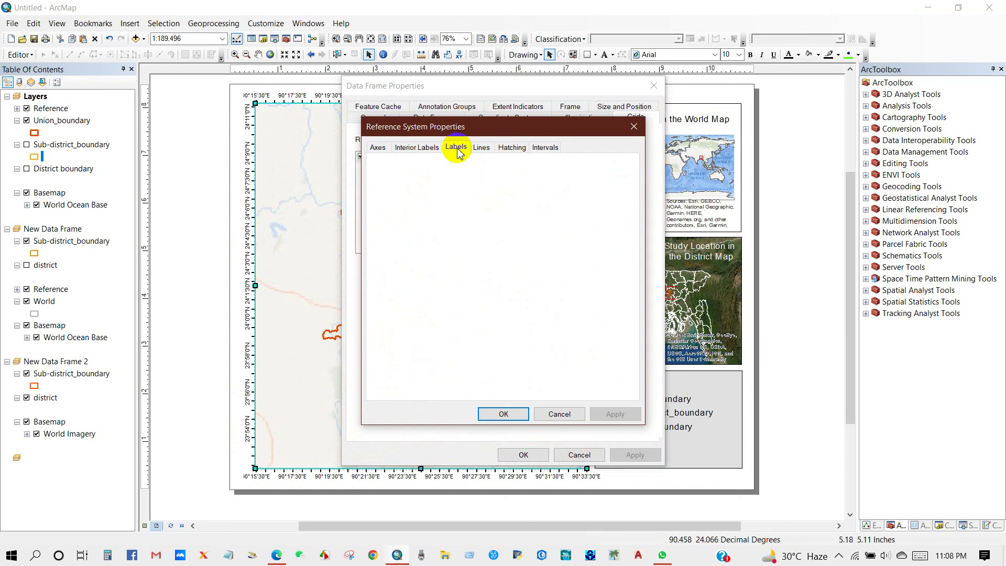
{"action": "left_click", "coordinate": [457, 270]}
{"action": "left_click", "coordinate": [424, 290]}
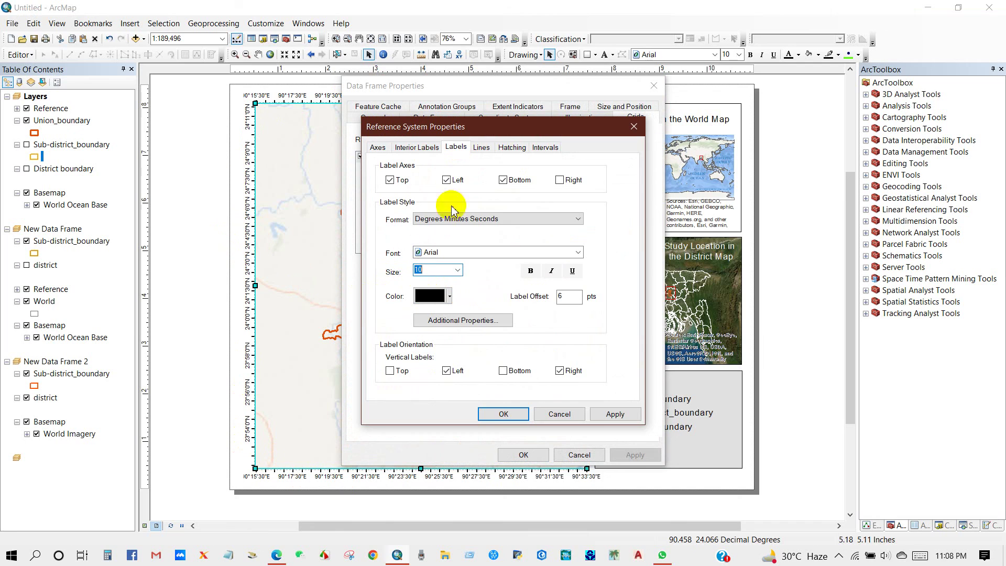
Change the graticule's axis intervals, entering 50 seconds for the X axis, and apply the grid to the main map.
{"action": "left_click", "coordinate": [544, 148]}
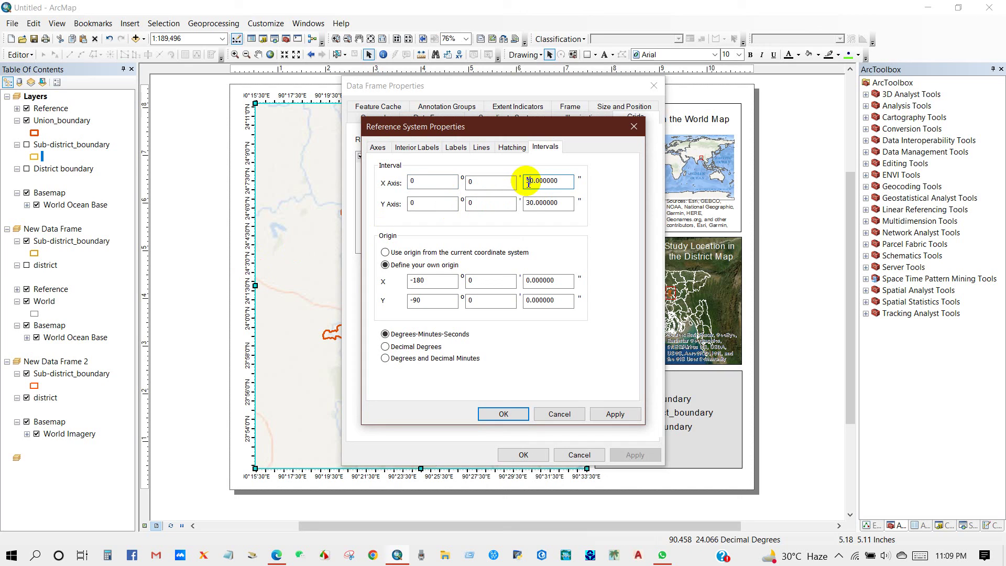
{"action": "type", "text": "5"}
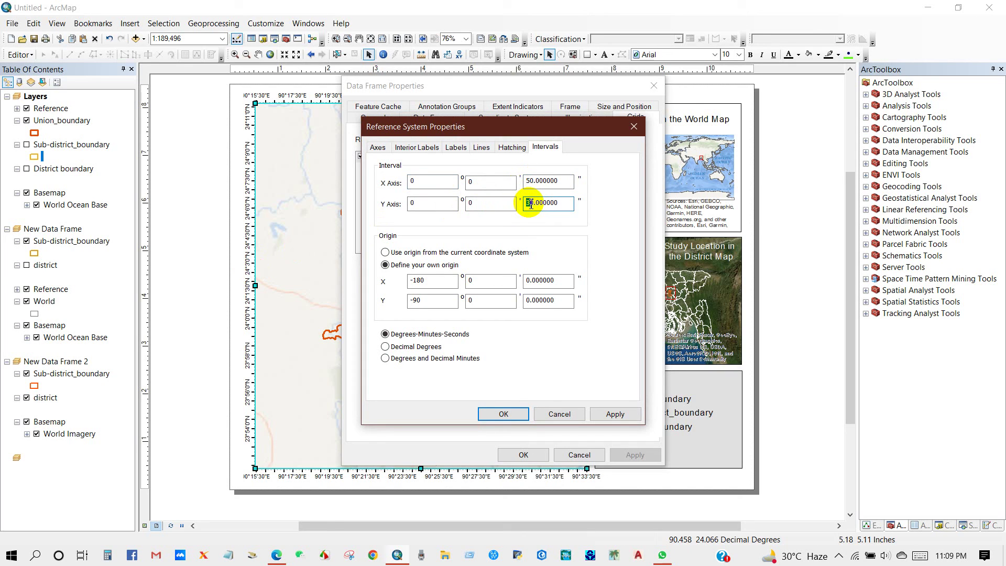
{"action": "left_click", "coordinate": [502, 413]}
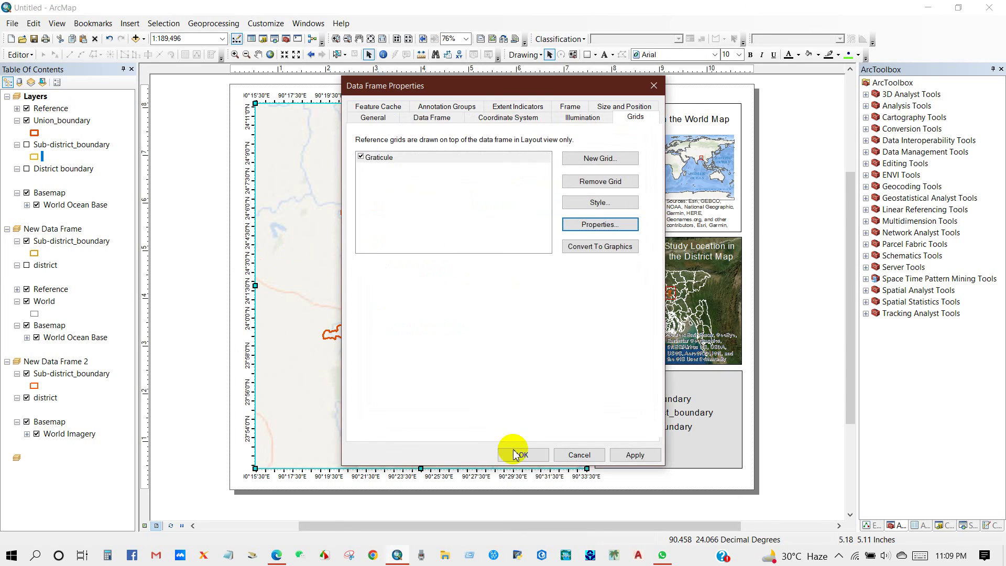
{"action": "left_click", "coordinate": [518, 454]}
{"action": "left_click", "coordinate": [201, 300]}
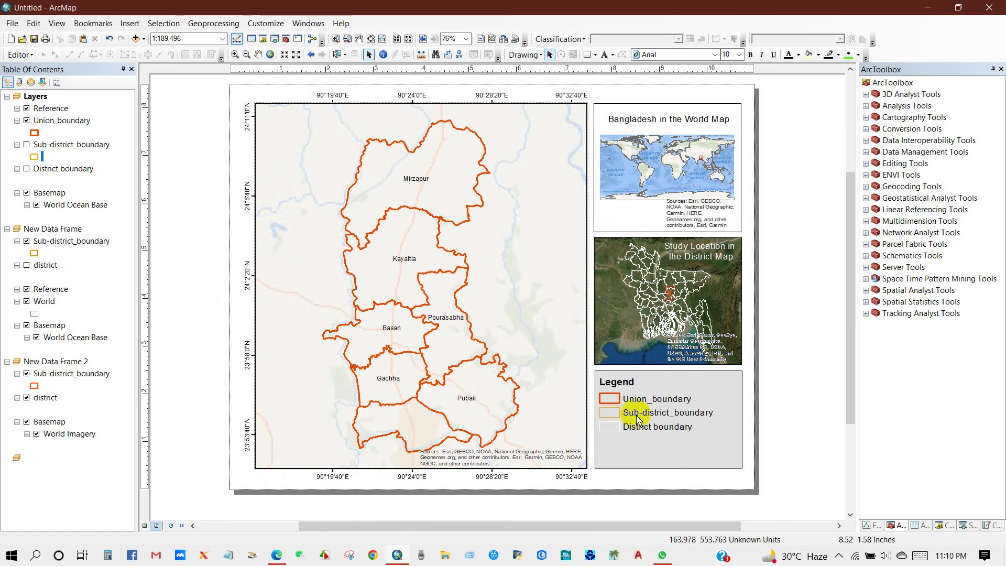
Insert an ESRI North 7 north arrow and place it in the lower-right corner of the legend's frame.
{"action": "left_click", "coordinate": [130, 24]}
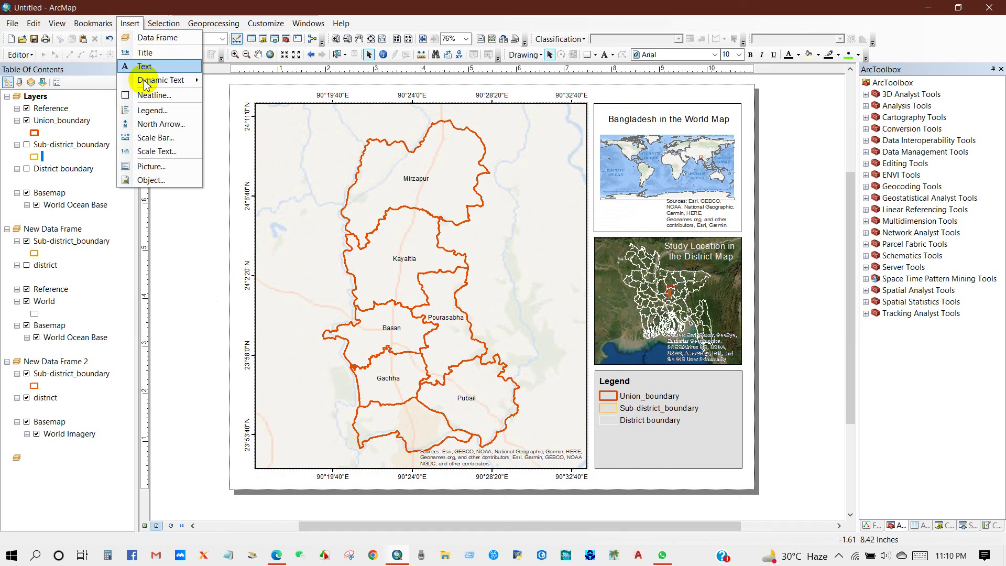
{"action": "left_click", "coordinate": [146, 124]}
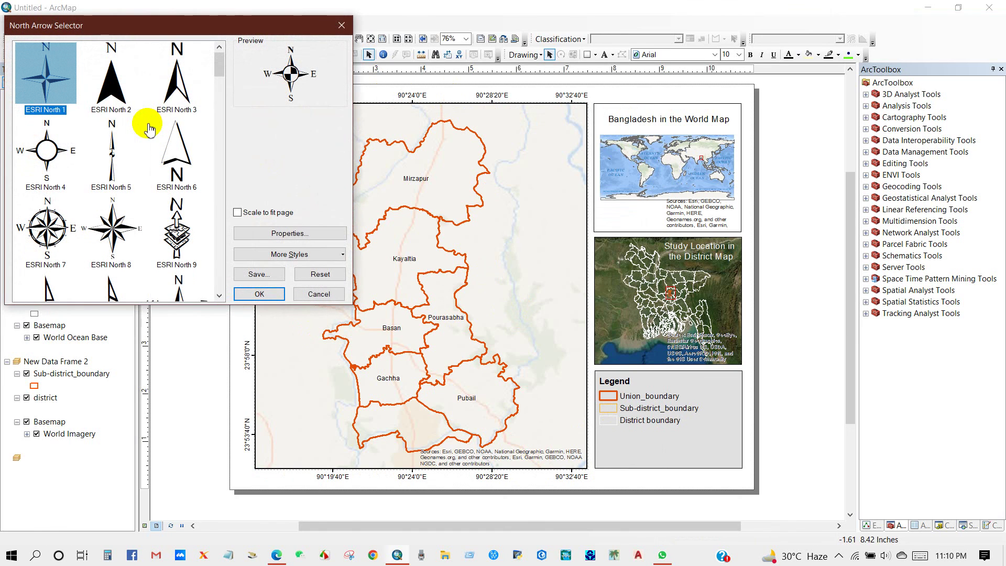
{"action": "left_click", "coordinate": [178, 82]}
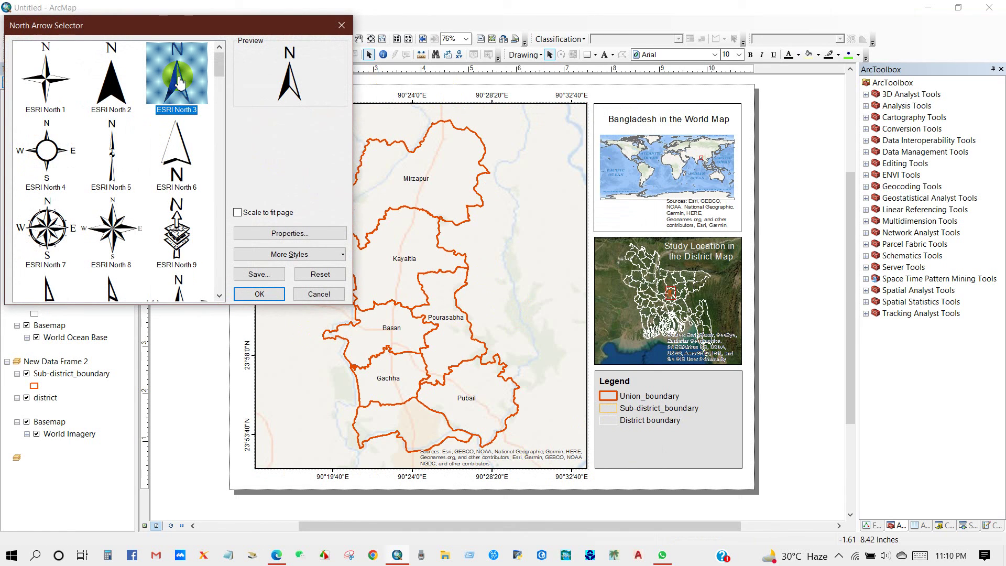
{"action": "left_click", "coordinate": [51, 238]}
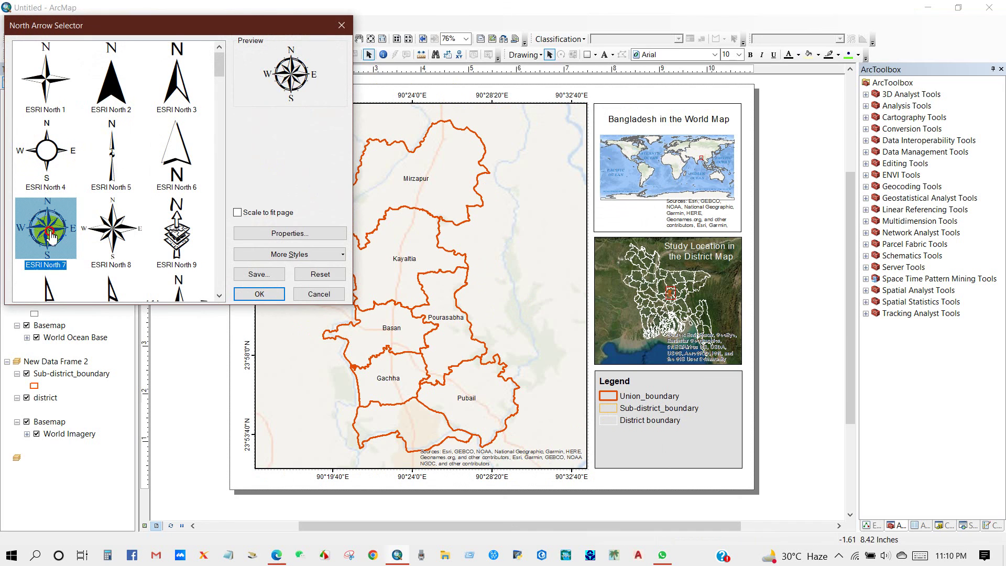
{"action": "left_click", "coordinate": [259, 294]}
{"action": "left_click_drag", "start_coordinate": [384, 326], "coordinate": [711, 442]}
{"action": "left_click", "coordinate": [196, 299]}
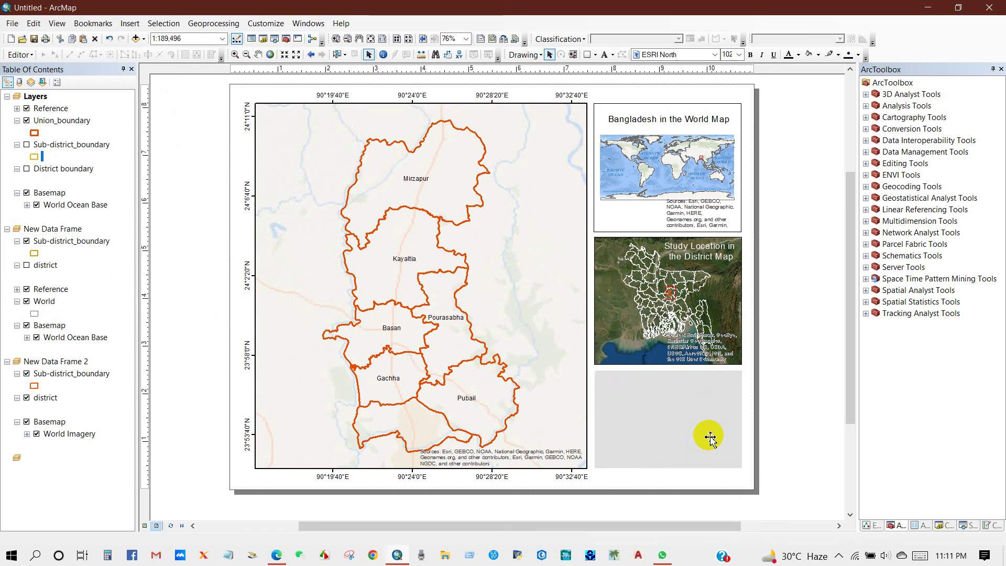
{"action": "left_click", "coordinate": [818, 413]}
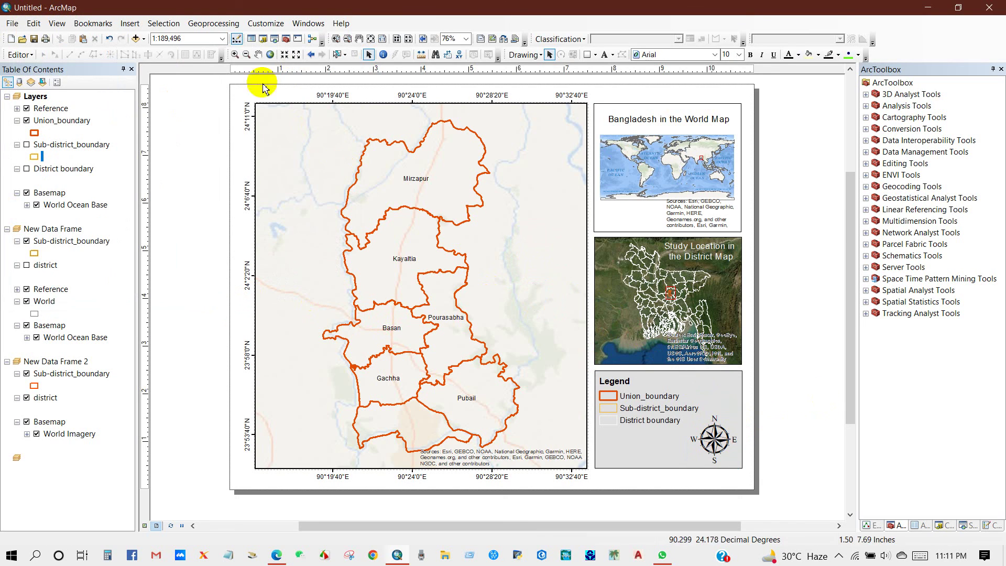
Insert an Alternating Scale Bar 1 with Kilometers as division units and the label position set to below center.
{"action": "left_click", "coordinate": [130, 24]}
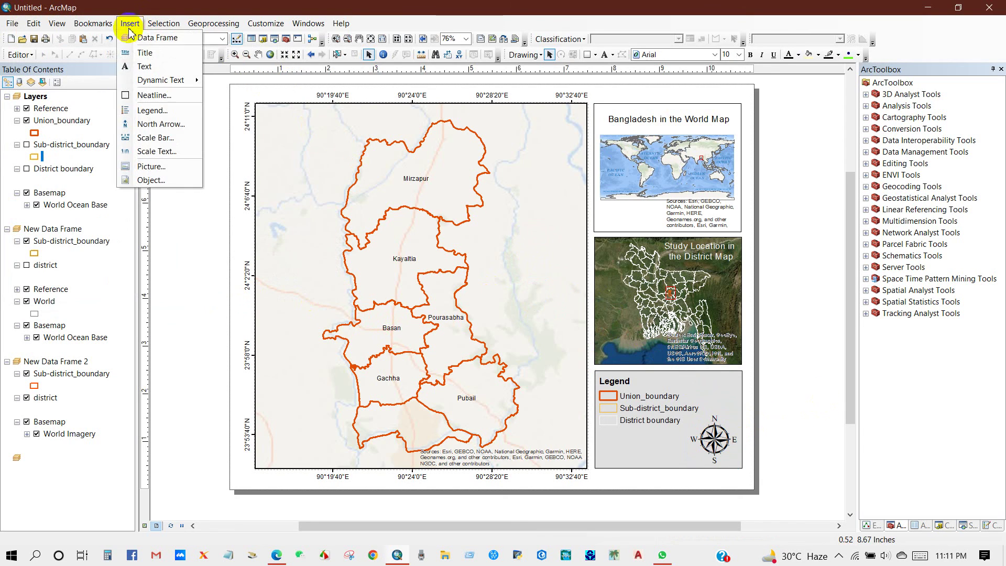
{"action": "left_click", "coordinate": [141, 138]}
{"action": "left_click_drag", "start_coordinate": [217, 103], "coordinate": [218, 116]}
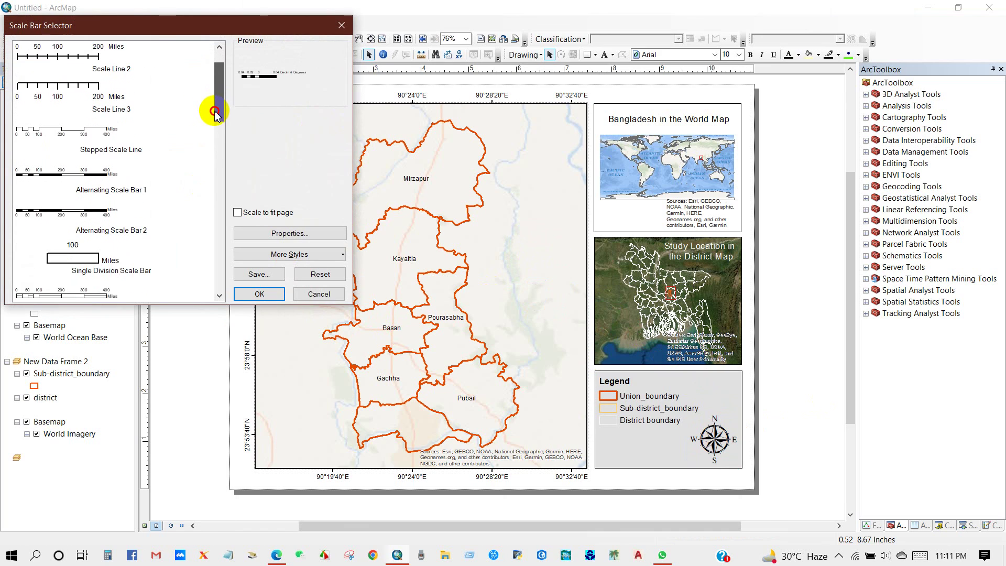
{"action": "left_click", "coordinate": [61, 150]}
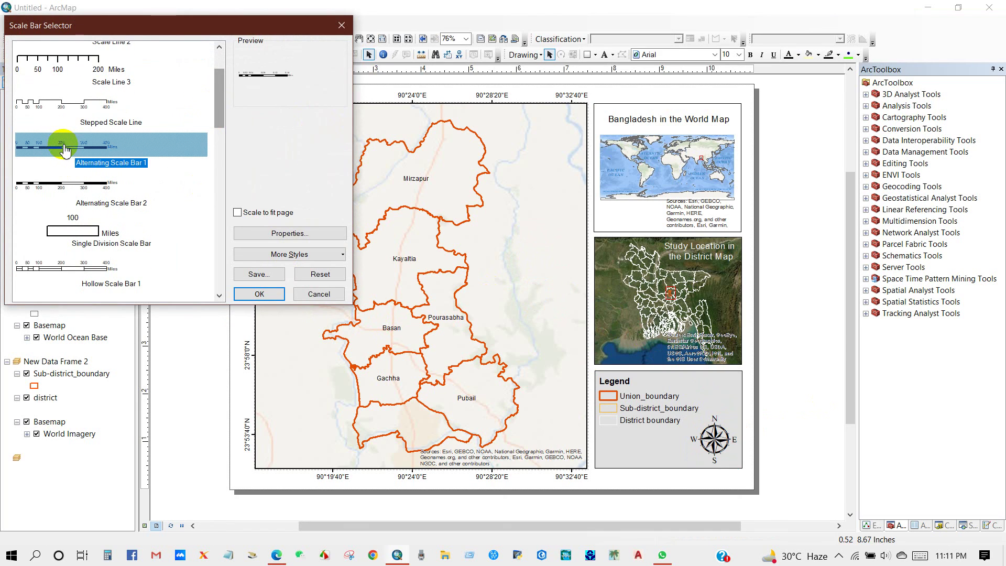
{"action": "left_click", "coordinate": [292, 234]}
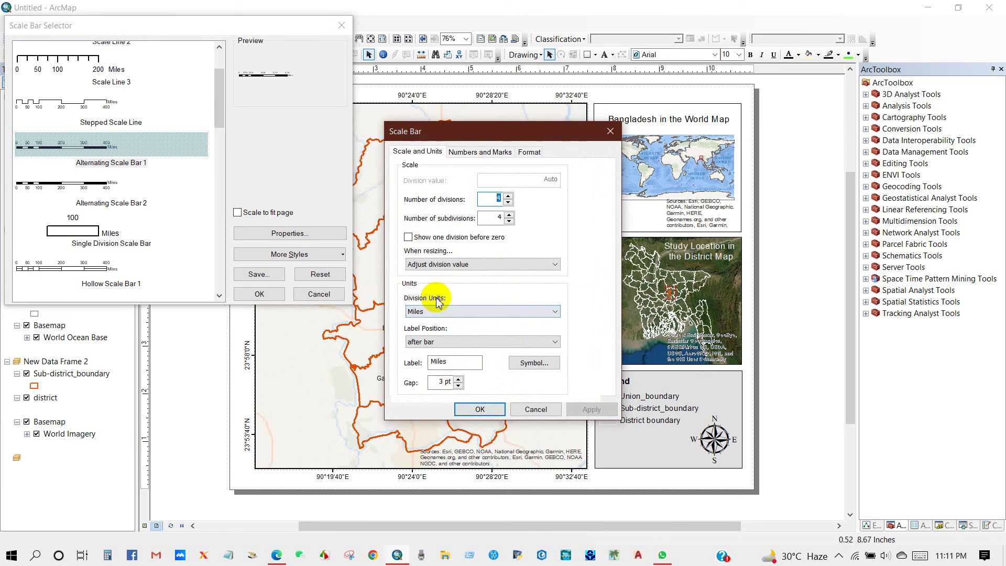
{"action": "left_click", "coordinate": [437, 310]}
{"action": "left_click", "coordinate": [422, 373]}
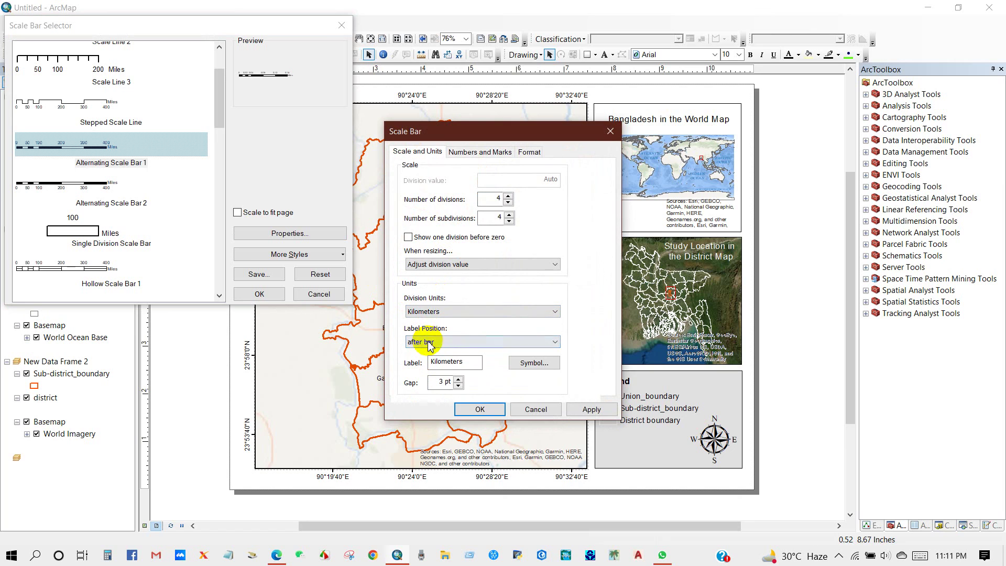
{"action": "left_click", "coordinate": [429, 342]}
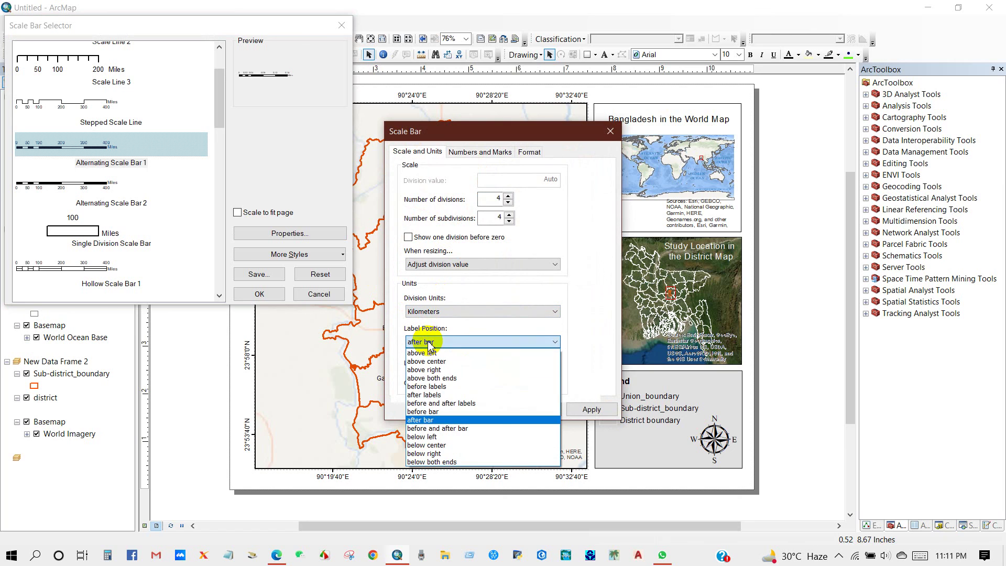
{"action": "left_click", "coordinate": [425, 445]}
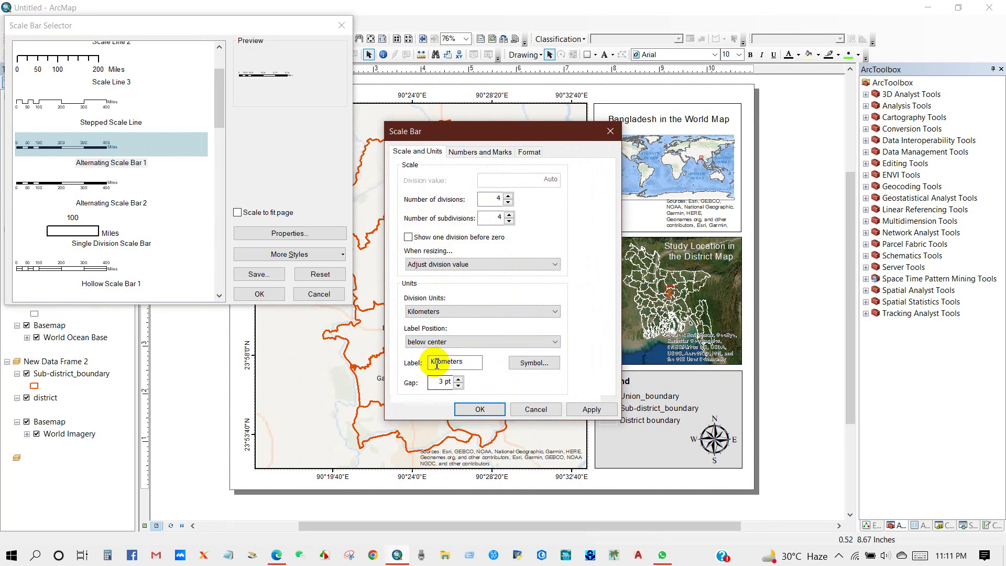
{"action": "left_click", "coordinate": [474, 408]}
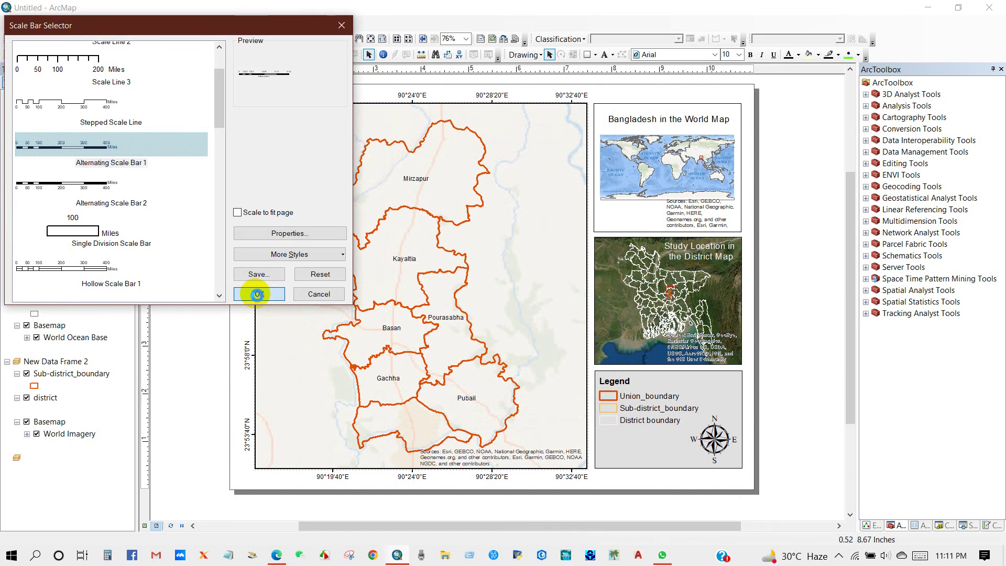
{"action": "left_click", "coordinate": [259, 294]}
Place the scale bar below the legend items and move the north arrow to the lower-left corner of the main map.
{"action": "left_click_drag", "start_coordinate": [512, 285], "coordinate": [659, 452]}
{"action": "left_click_drag", "start_coordinate": [718, 421], "coordinate": [297, 432]}
{"action": "left_click", "coordinate": [190, 416]}
{"action": "left_click_drag", "start_coordinate": [667, 444], "coordinate": [746, 445]}
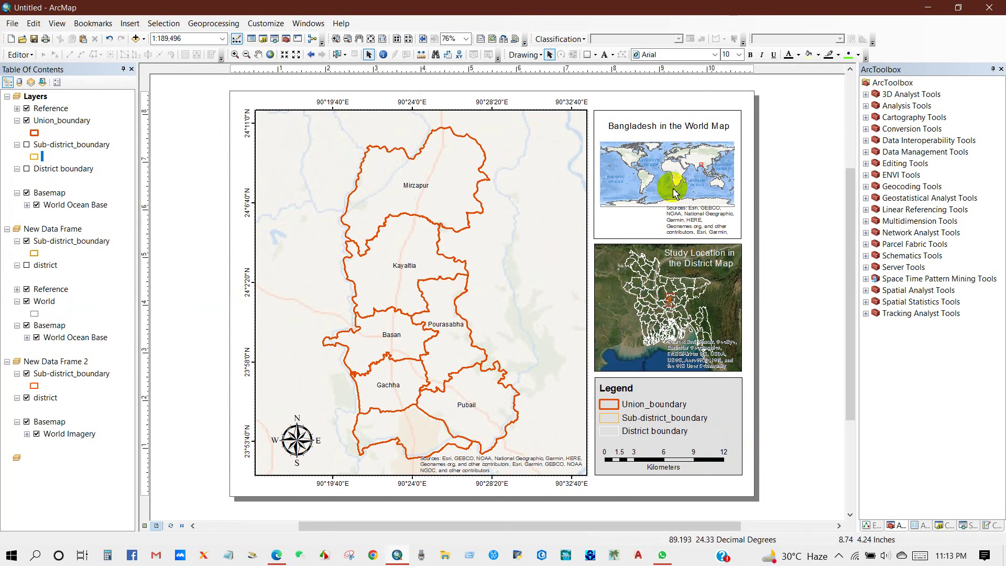